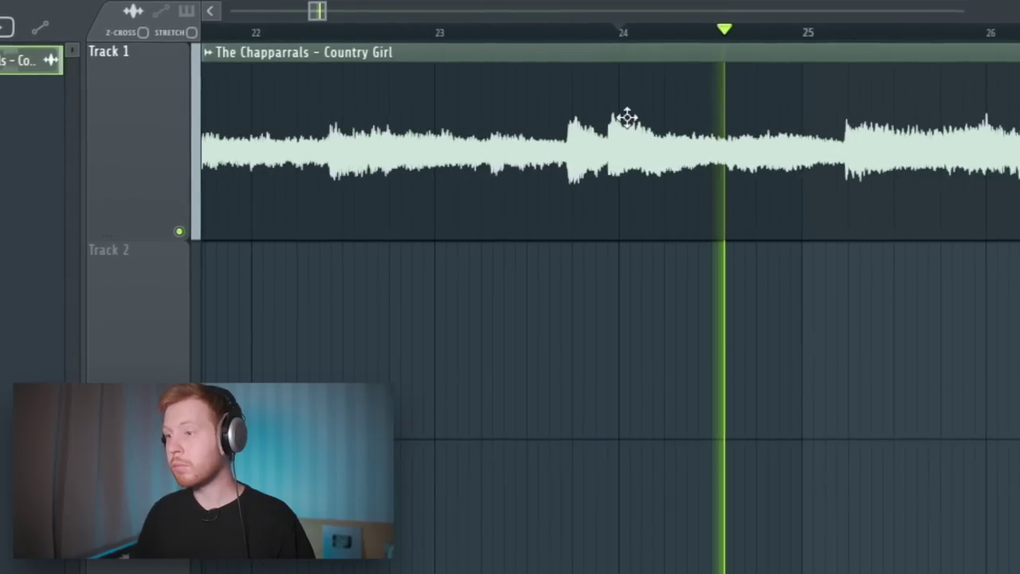
# Isolate the Country Girl section from just before bar 24 to just after bar 25, delete the rest and place it at bar 1
pyautogui.click(616, 38)
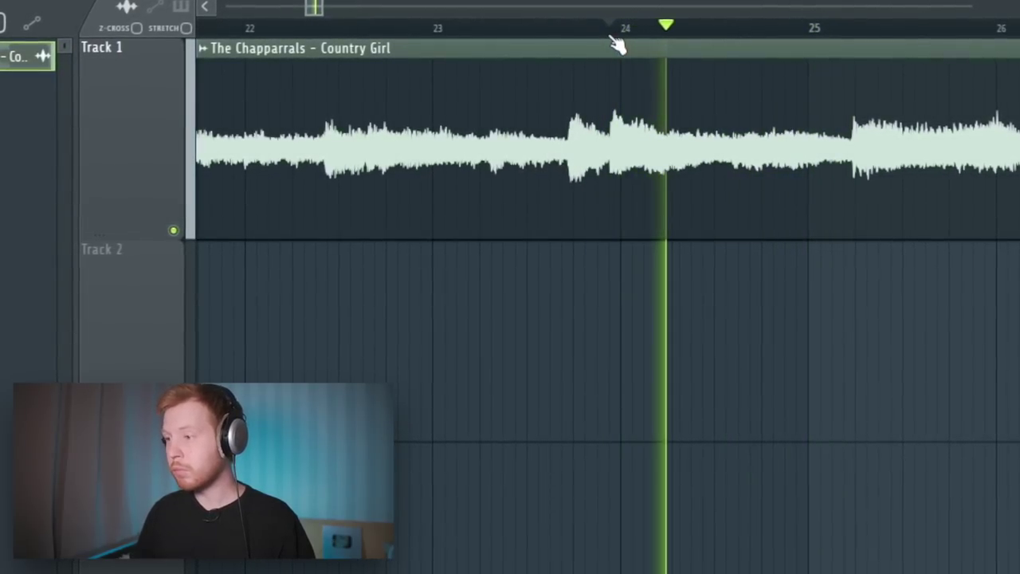
pyautogui.press('space')
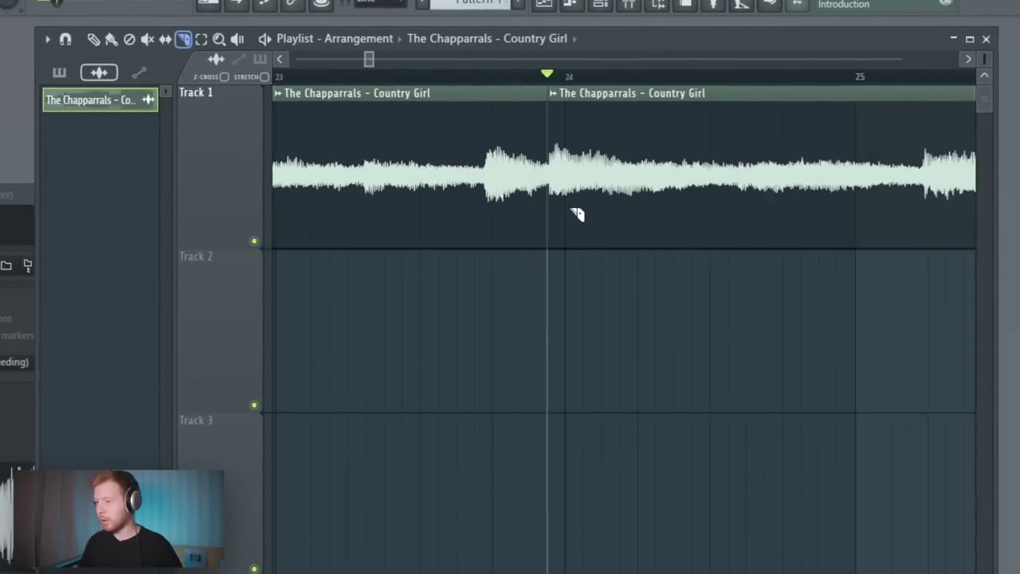
pyautogui.scroll(-1, 577, 213)
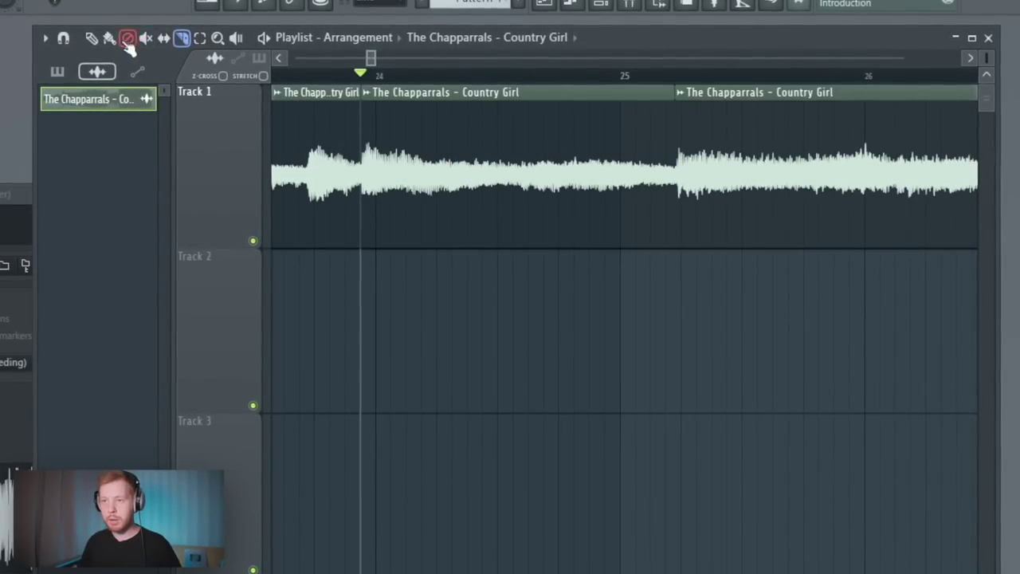
pyautogui.rightClick(686, 167)
pyautogui.scroll(-5, 956, 170)
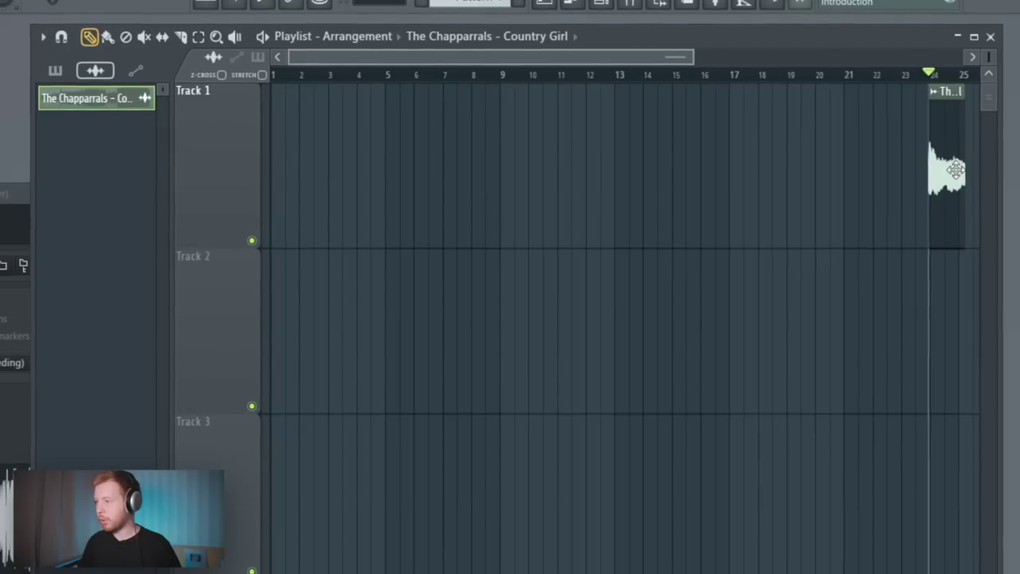
pyautogui.scroll(5, 301, 80)
pyautogui.press('space')
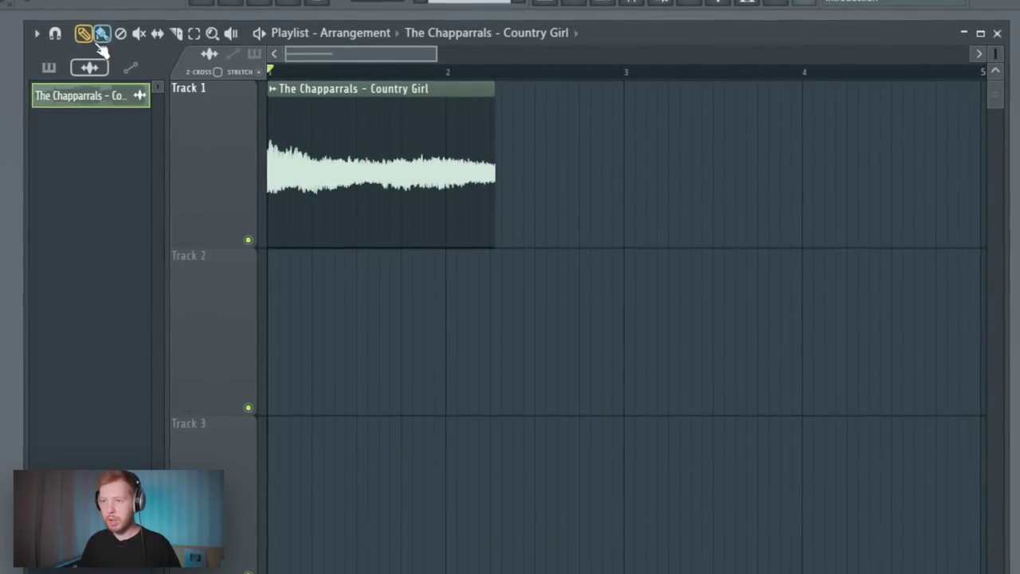
# Time-stretch the isolated clip on Track 1 so that it ends at bar 3
pyautogui.moveTo(494, 160); pyautogui.dragTo(720, 158)
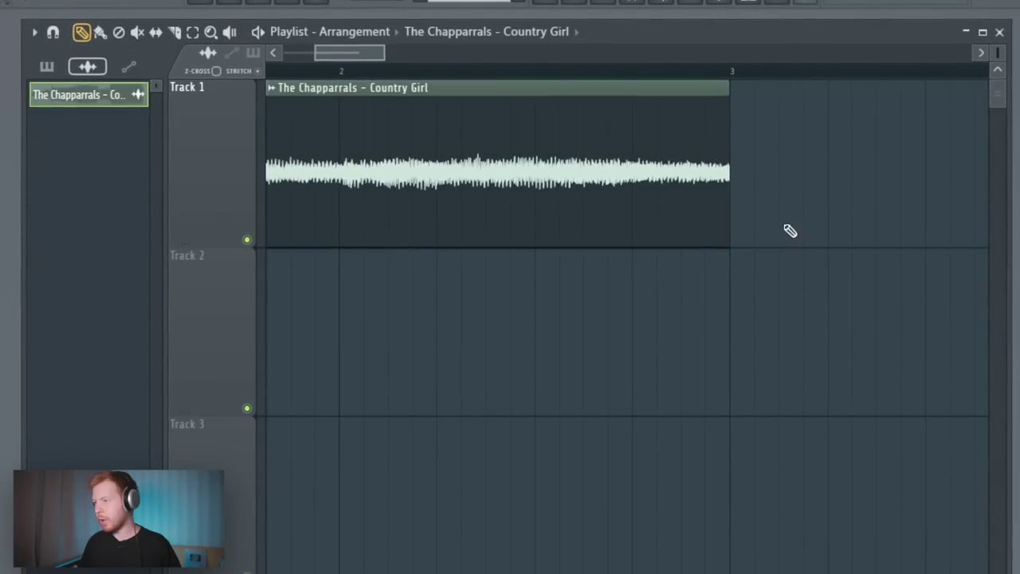
pyautogui.scroll(-2, 676, 266)
pyautogui.scroll(-2, 497, 157)
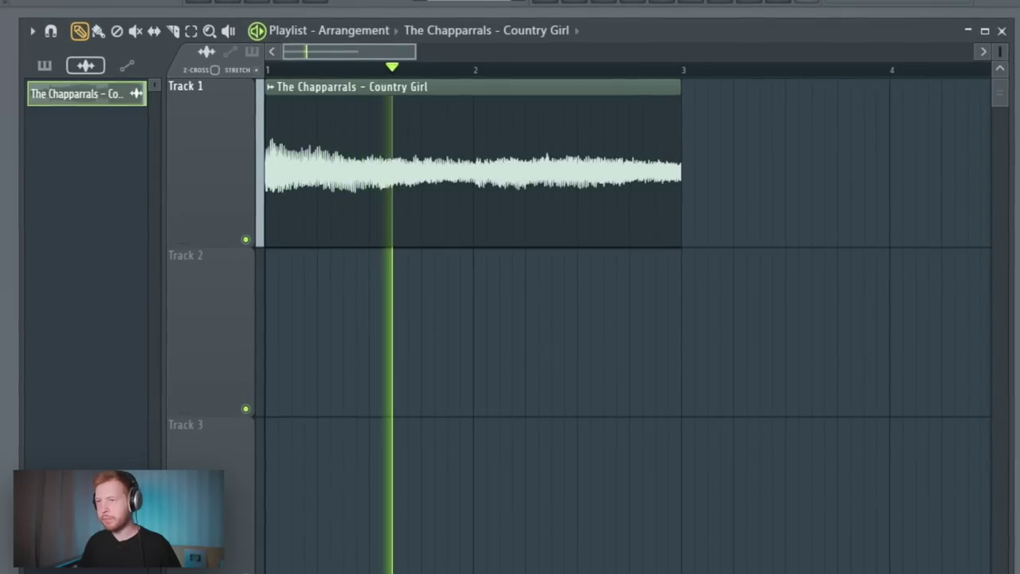
# Place a second copy of the stretched clip on Track 1 at bar 3 and check the loop by ear
pyautogui.click(809, 174)
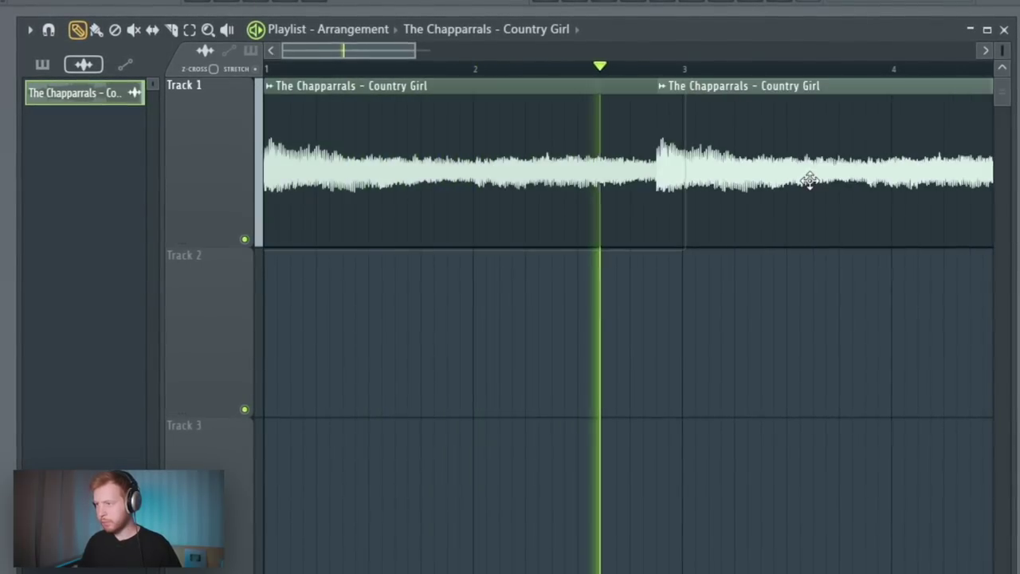
pyautogui.press('space')
pyautogui.scroll(-2, 591, 345)
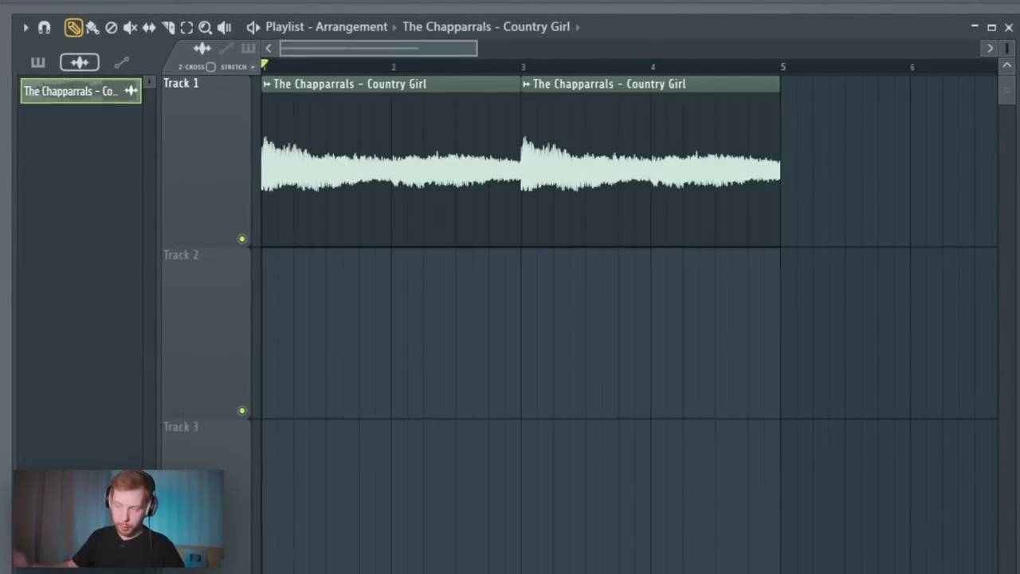
# Copy the first clip to Track 2, extend it past bar 17 and set the playback position at about bar 16
pyautogui.moveTo(332, 138); pyautogui.dragTo(336, 274)
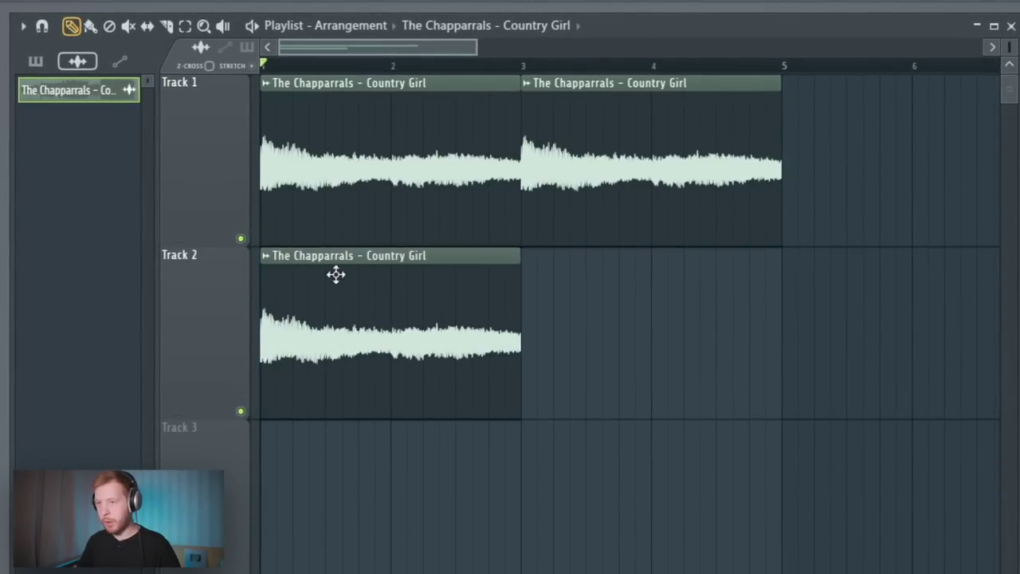
pyautogui.scroll(-3, 365, 354)
pyautogui.moveTo(364, 354); pyautogui.dragTo(768, 357)
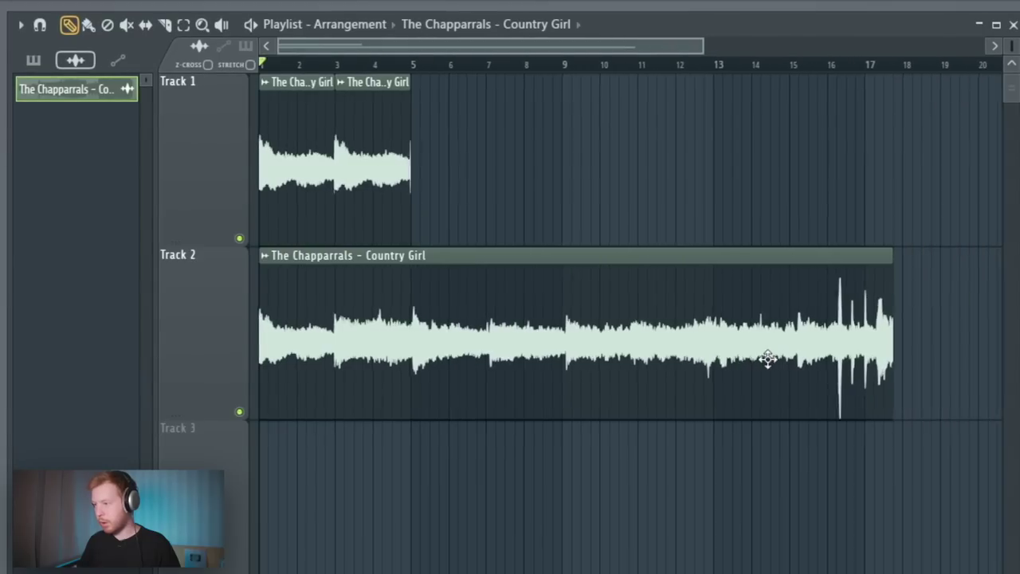
pyautogui.click(829, 66)
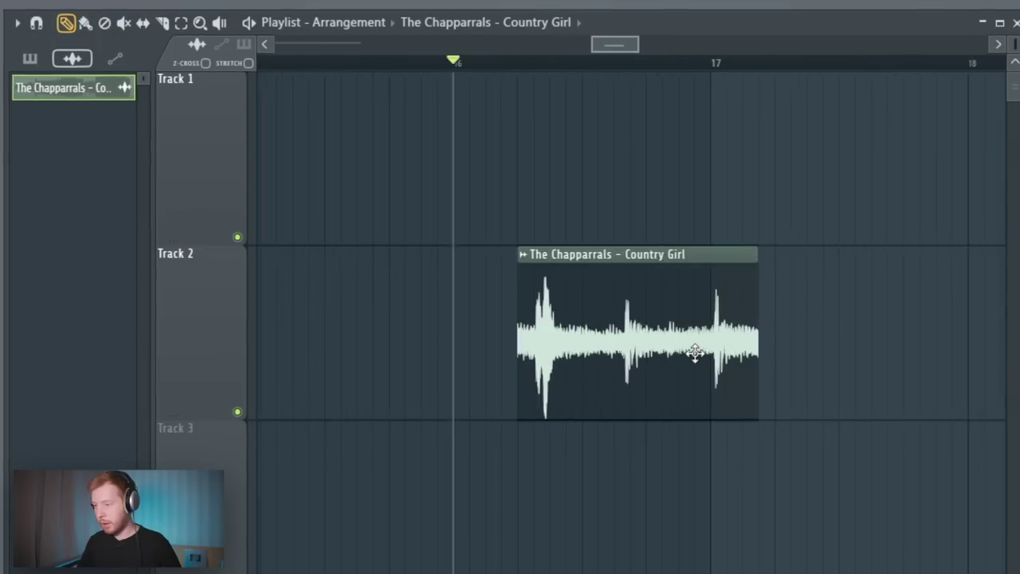
# Slice the Track 2 section around bars 16 and 17 into three single hits and move them before bar 5
pyautogui.scroll(3, 641, 322)
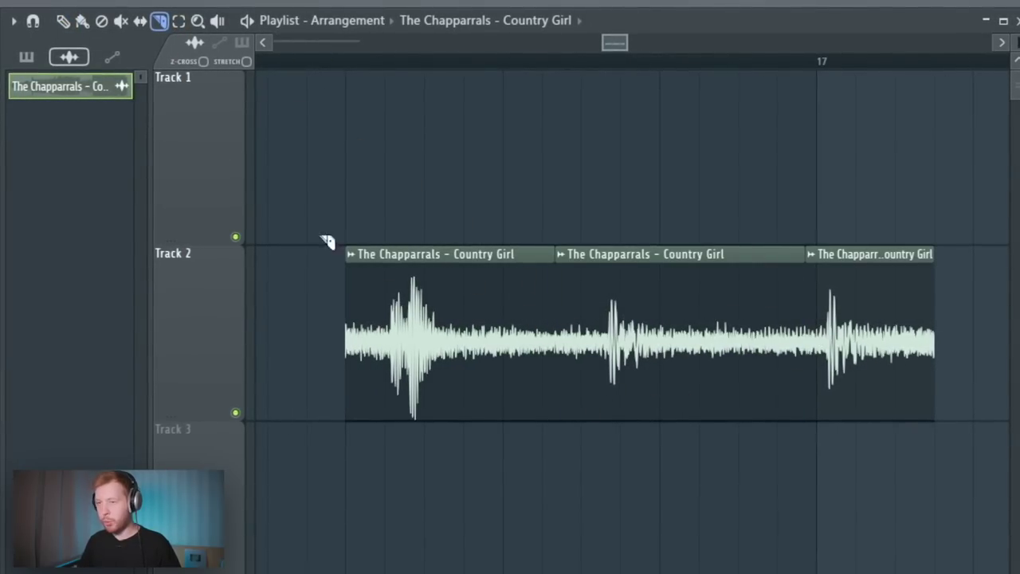
pyautogui.scroll(-2, 520, 416)
pyautogui.click(539, 342)
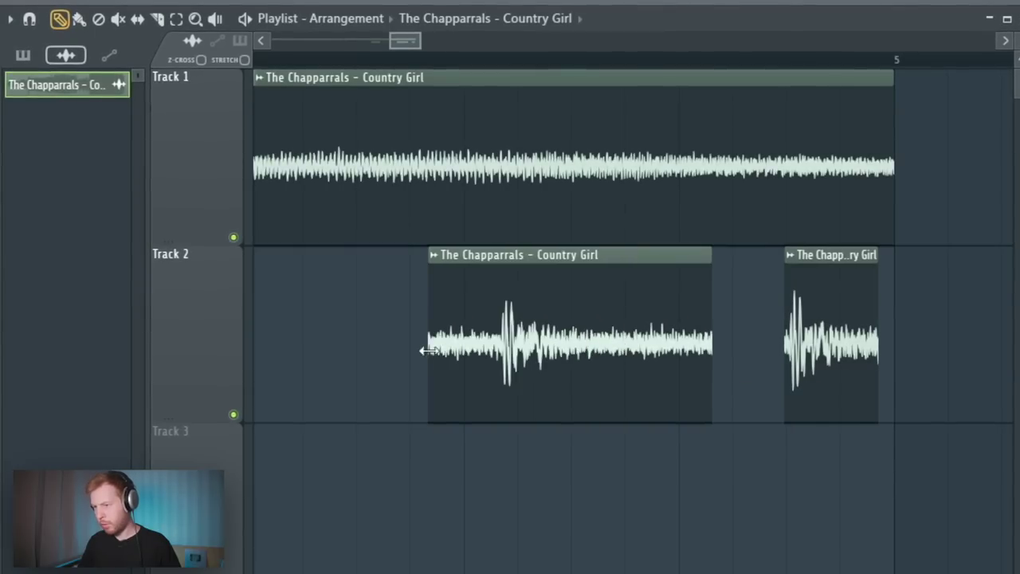
# Trim the starts of the first two hits on Track 2 and space them ahead of the third hit before bar 5
pyautogui.moveTo(428, 350); pyautogui.dragTo(531, 346)
pyautogui.moveTo(582, 393); pyautogui.dragTo(716, 394)
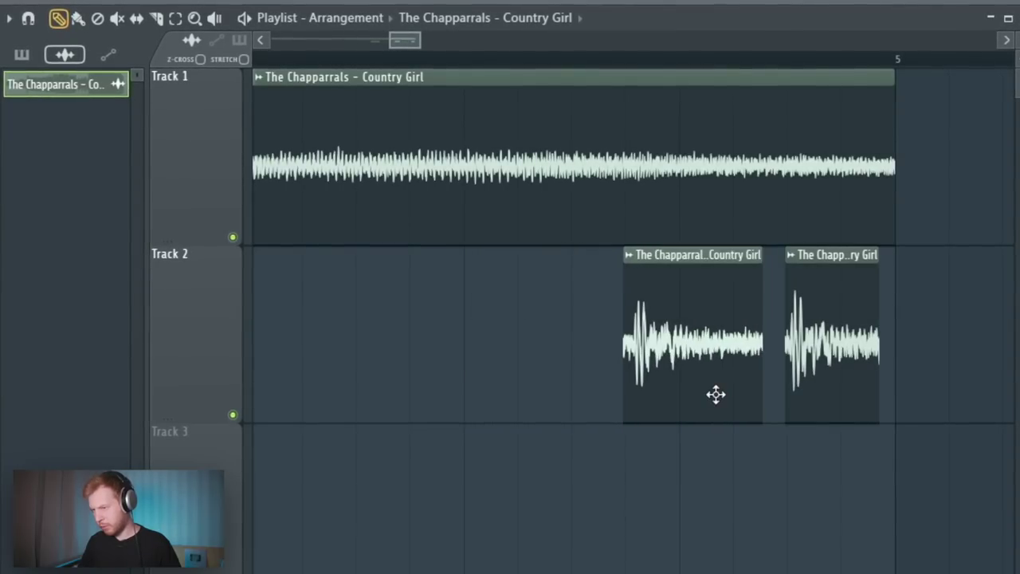
pyautogui.scroll(-2, 467, 474)
pyautogui.hscroll(-1, 468, 473)
pyautogui.moveTo(252, 342); pyautogui.dragTo(542, 376)
pyautogui.scroll(2, 542, 377)
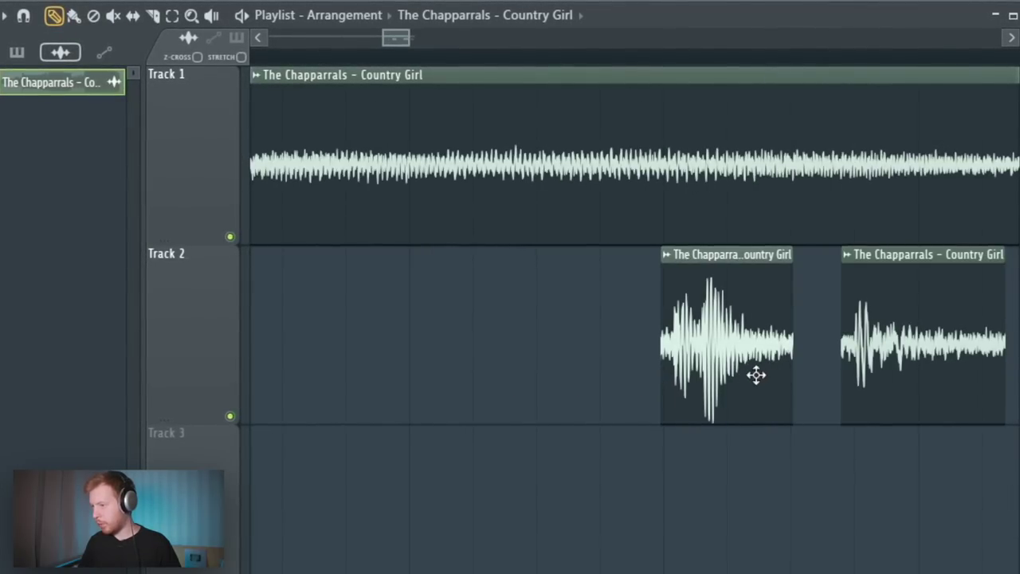
pyautogui.scroll(-3, 664, 200)
pyautogui.press('space')
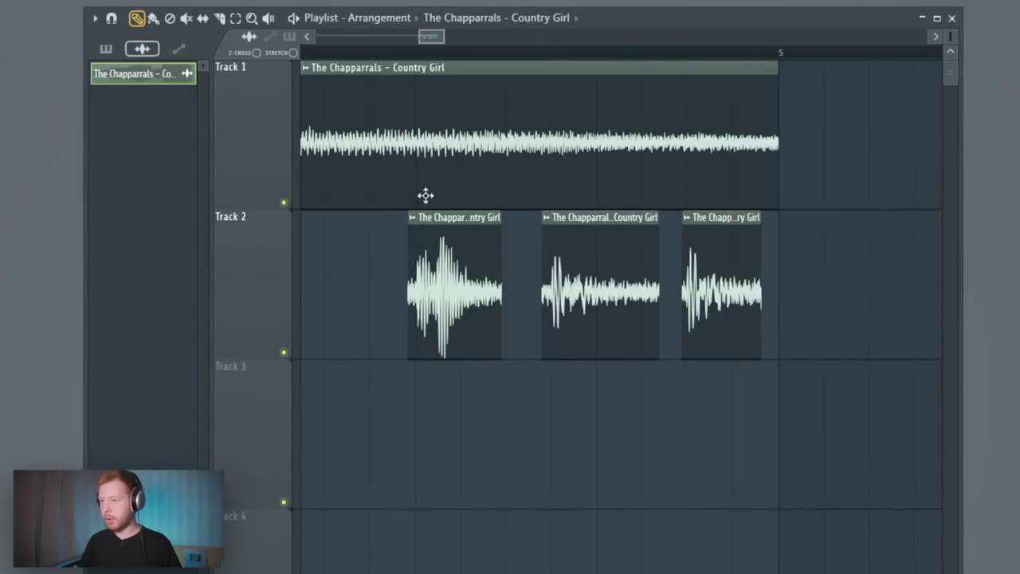
# Change the declicking mode in the Country Girl sample's channel settings so the clips get short fades
pyautogui.doubleClick(458, 148)
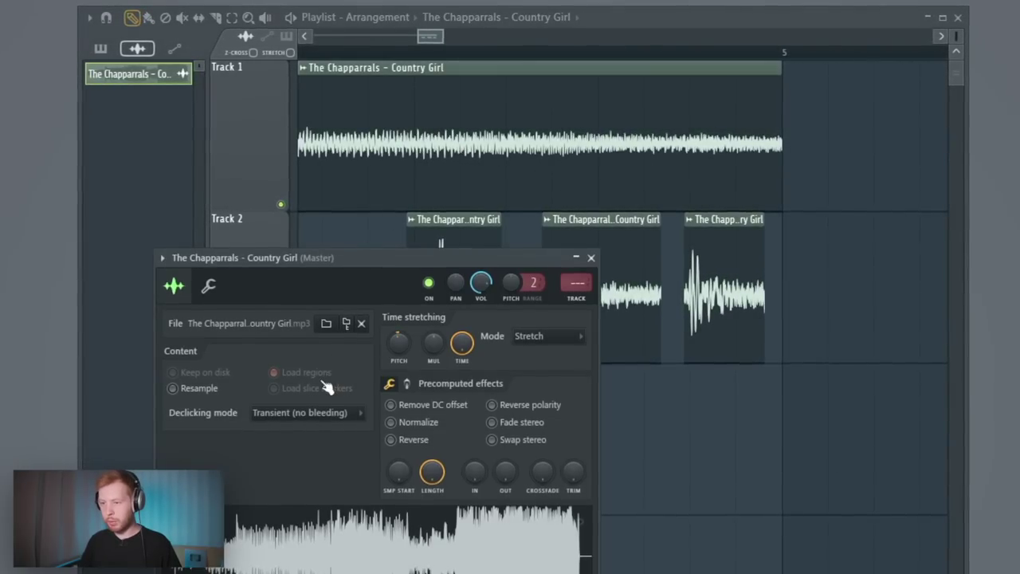
pyautogui.click(307, 412)
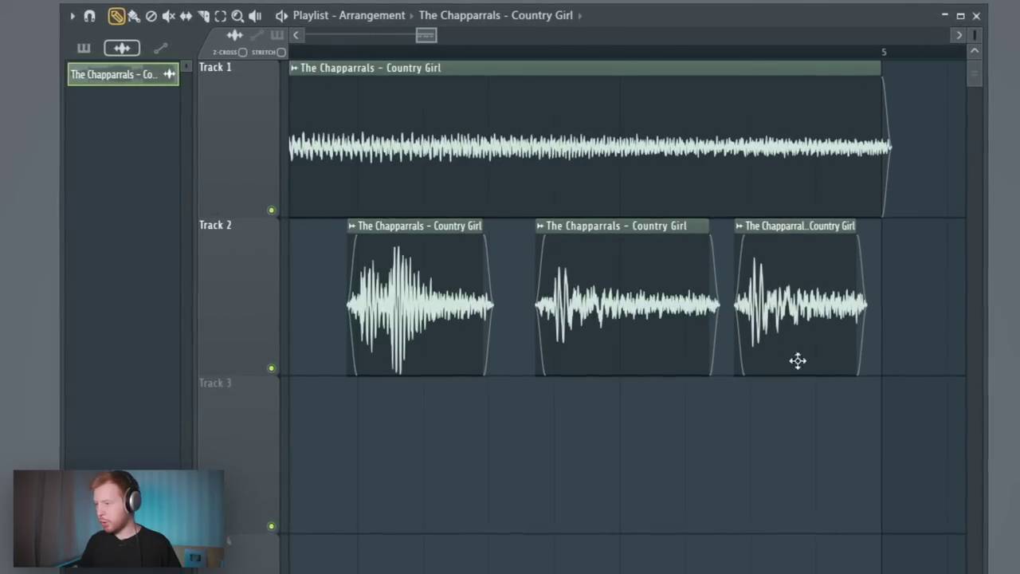
# Lengthen the three hits on Track 2 so each one reaches the next and the last ends at bar 5
pyautogui.moveTo(855, 321); pyautogui.dragTo(879, 323)
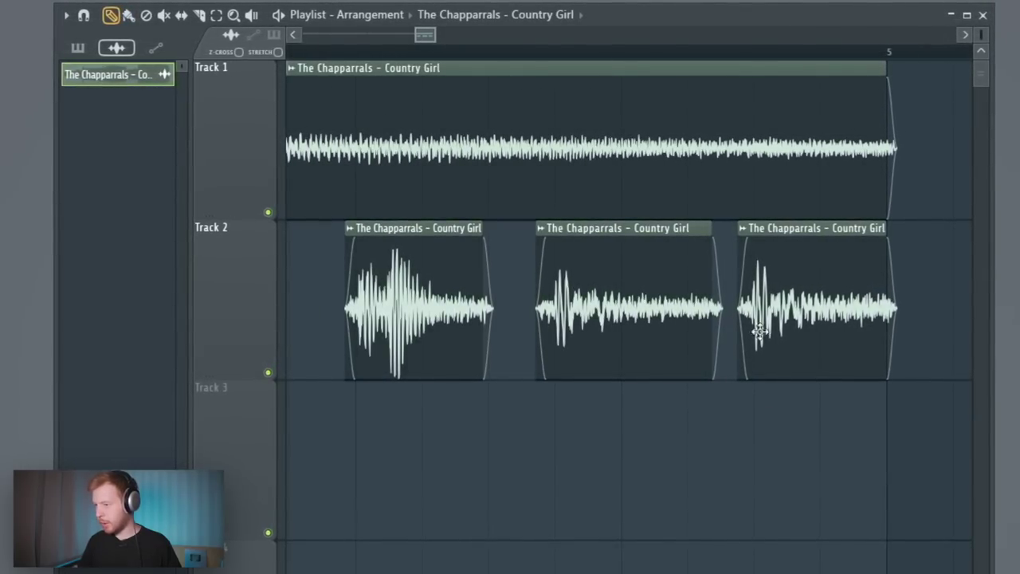
pyautogui.moveTo(483, 327); pyautogui.dragTo(530, 320)
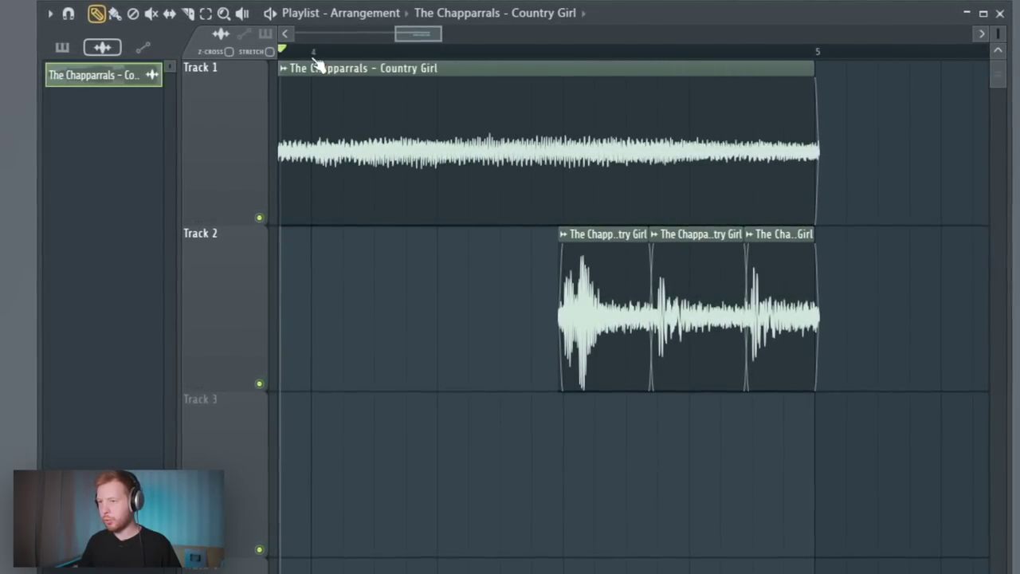
pyautogui.press('space')
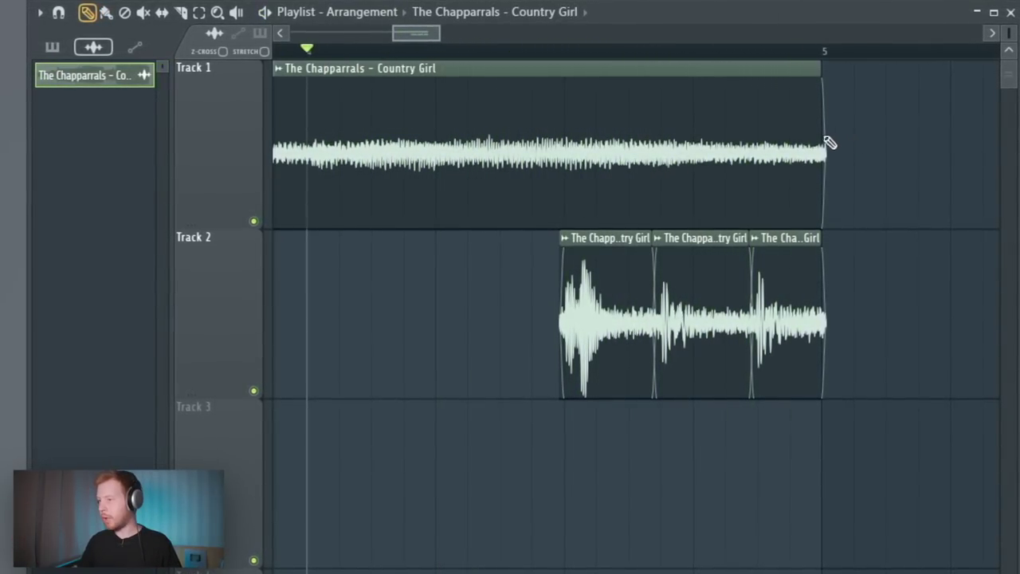
# Shorten the second Track 1 clip to end where the hits on Track 2 begin and play back the transition
pyautogui.moveTo(829, 142); pyautogui.dragTo(551, 154)
pyautogui.press('space')
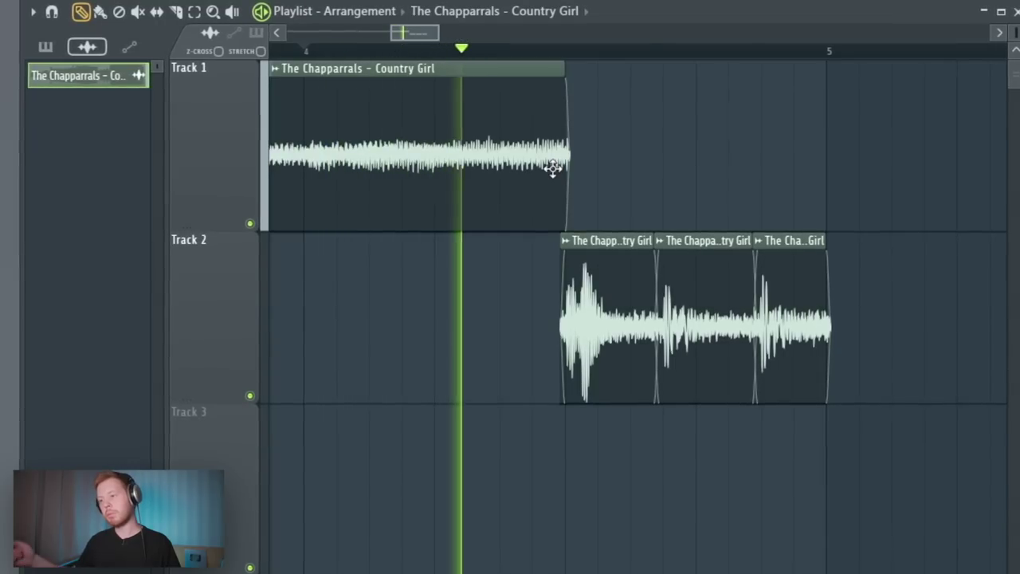
pyautogui.press('space')
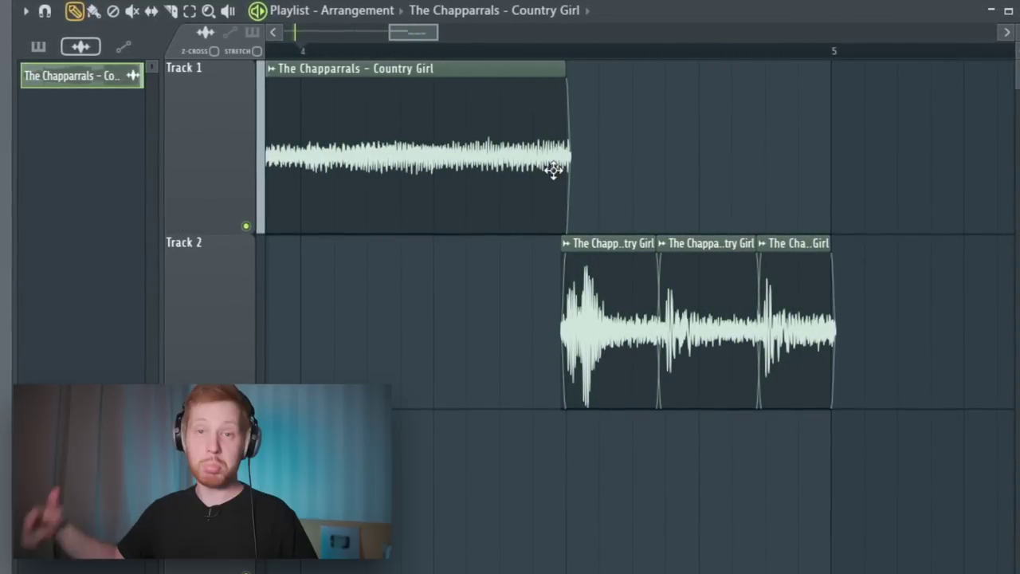
# Make the Country Girl clip at bar 9 unique and extend its end past bar 33
pyautogui.keyDown('ctrl'); pyautogui.scroll(-4, 554, 169); pyautogui.keyUp('ctrl')
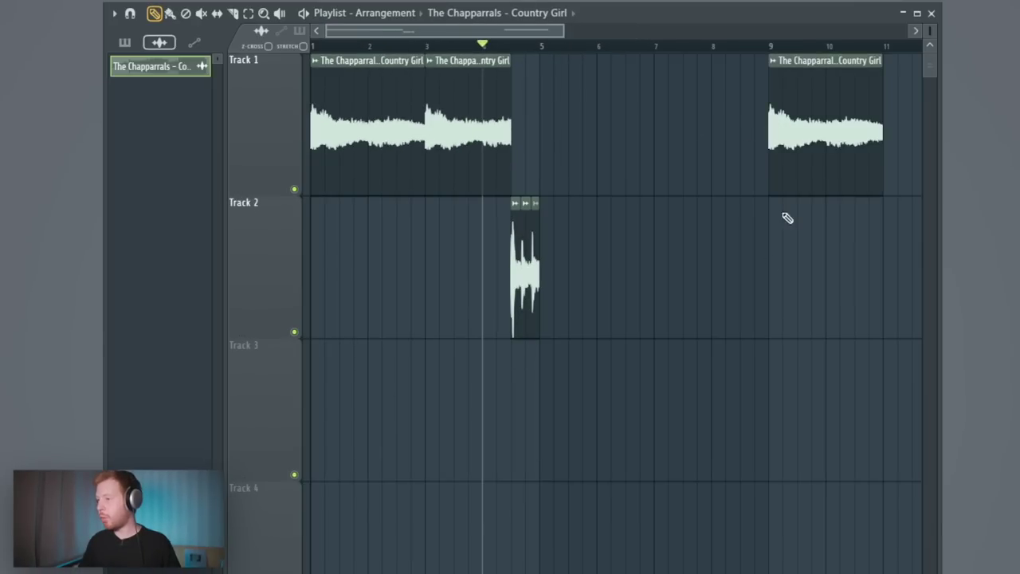
pyautogui.hscroll(4, 787, 217)
pyautogui.click(582, 65)
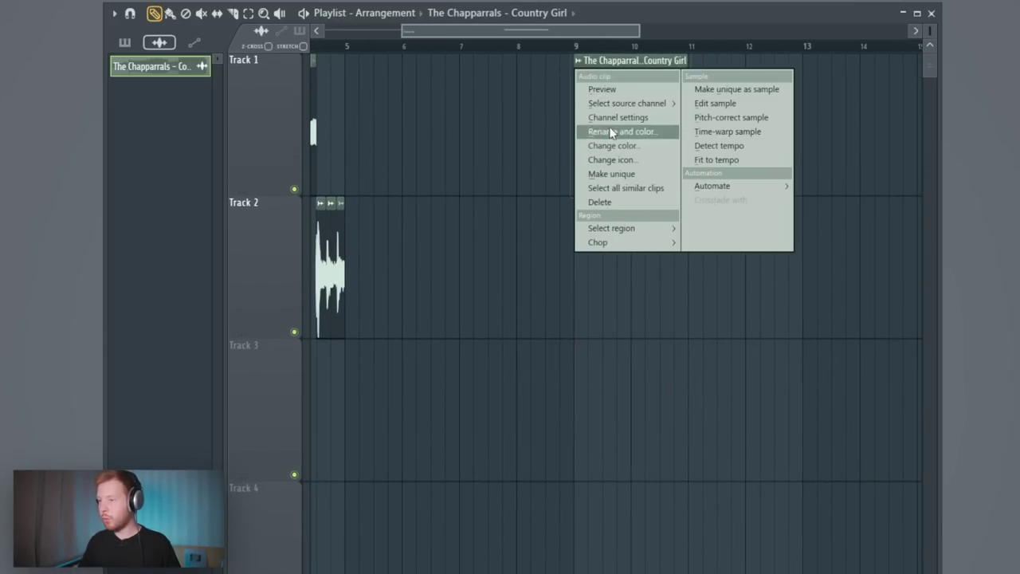
pyautogui.click(598, 173)
pyautogui.keyDown('ctrl'); pyautogui.scroll(-4, 699, 237); pyautogui.keyUp('ctrl')
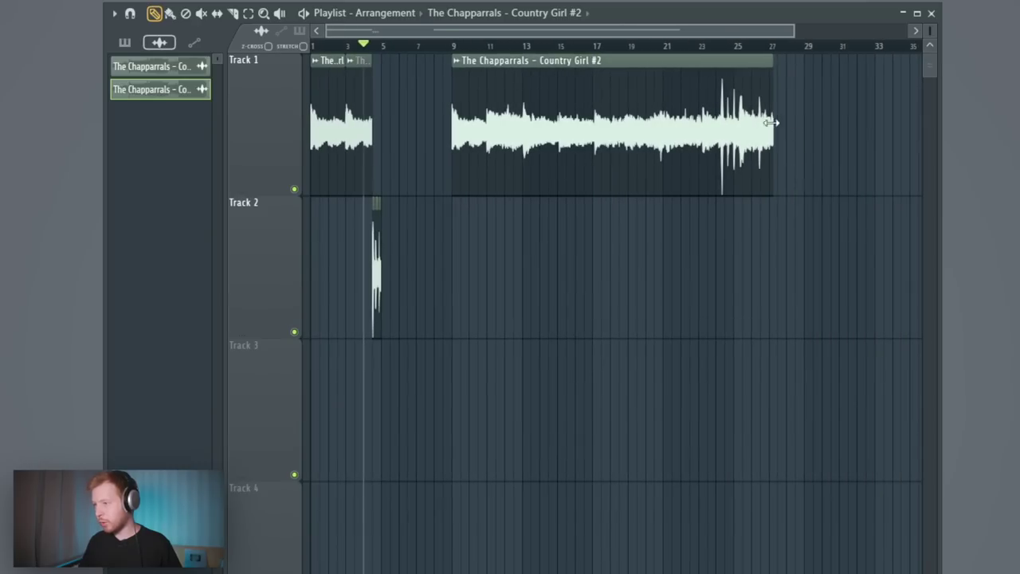
pyautogui.moveTo(772, 122); pyautogui.dragTo(921, 122)
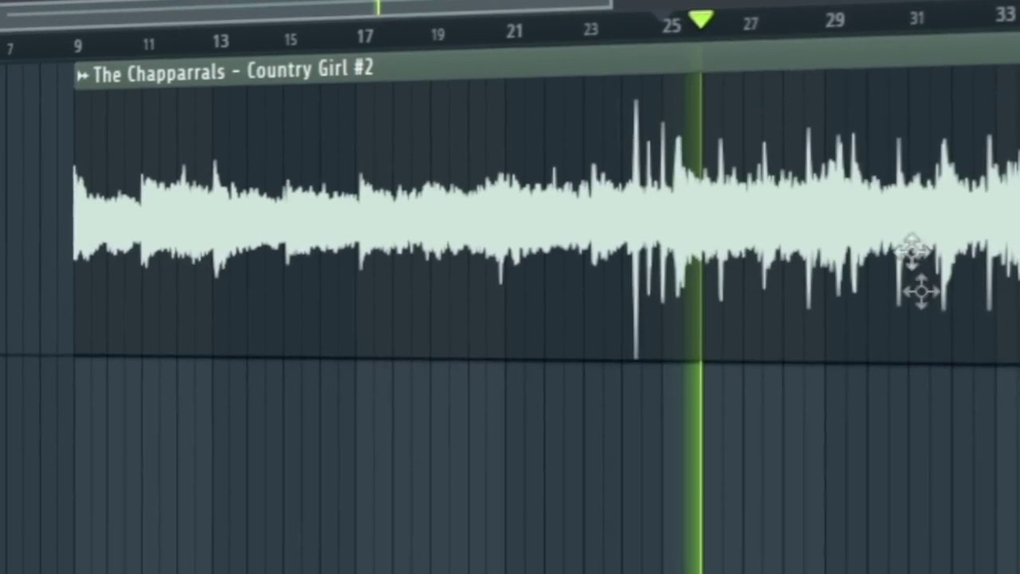
# Isolate a section of the Country Girl #2 clip starting at bar 25 and trim it to end just after bar 27
pyautogui.keyDown('ctrl'); pyautogui.scroll(3, 789, 191); pyautogui.keyUp('ctrl')
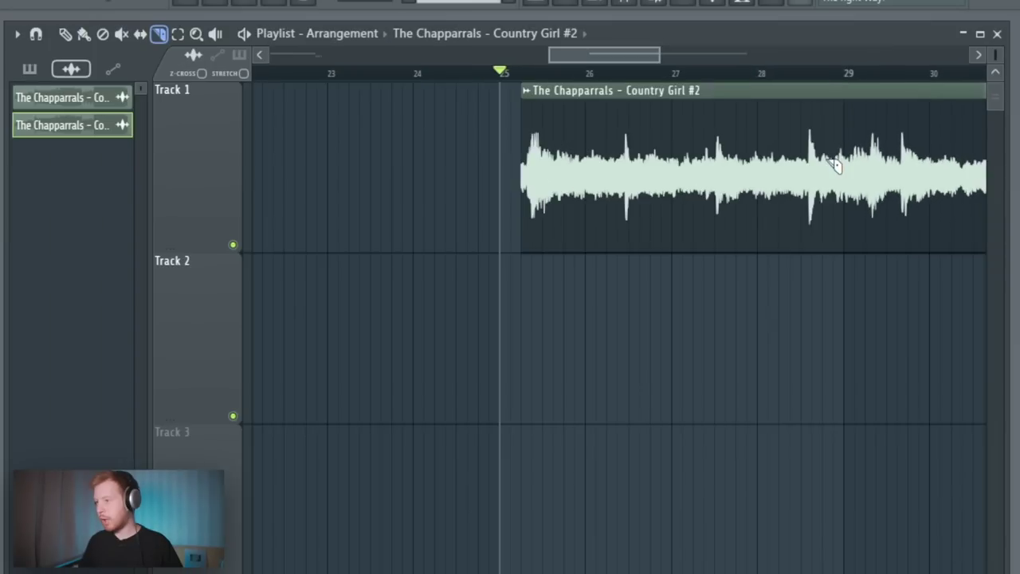
pyautogui.moveTo(803, 172); pyautogui.dragTo(805, 173)
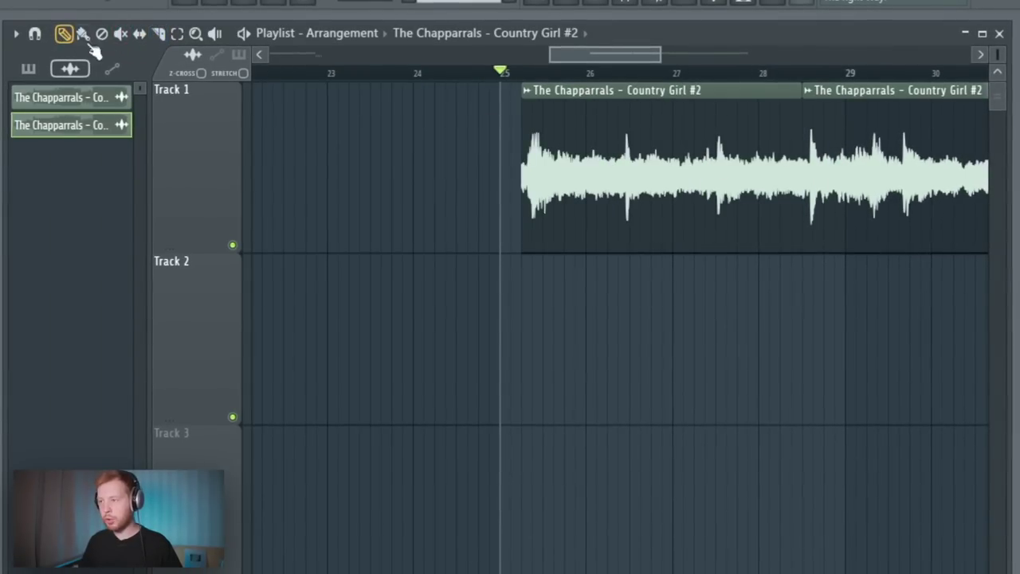
pyautogui.rightClick(854, 157)
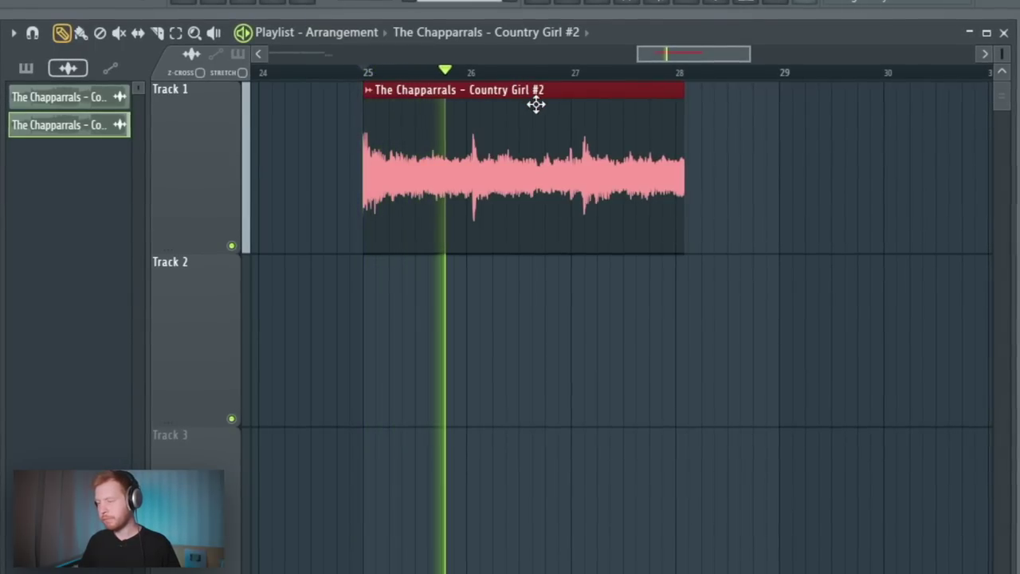
pyautogui.click(591, 80)
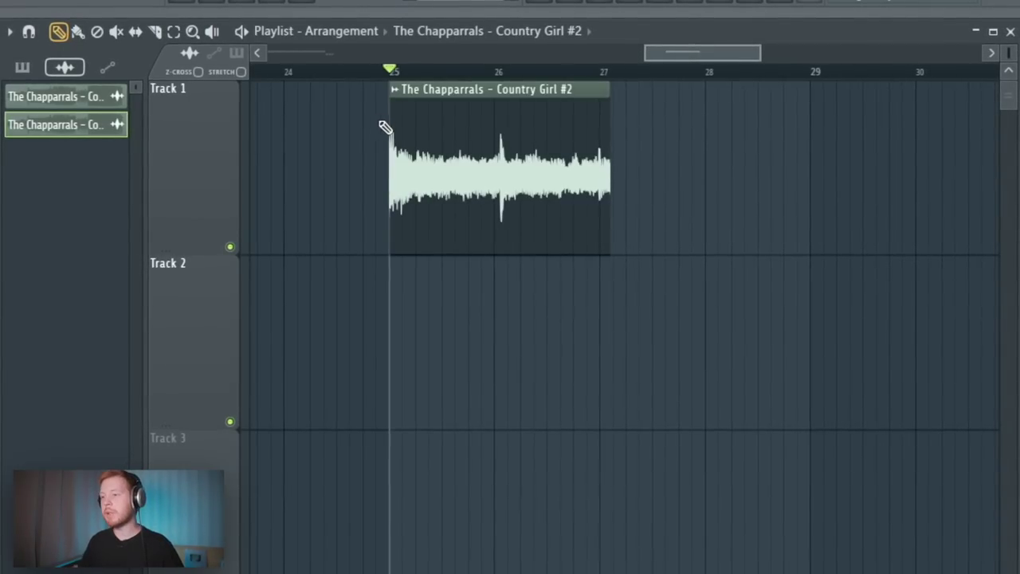
# Time-stretch the Country Girl #2 clip shorter so it ends about halfway between bars 26 and 27
pyautogui.scroll(3, 435, 189)
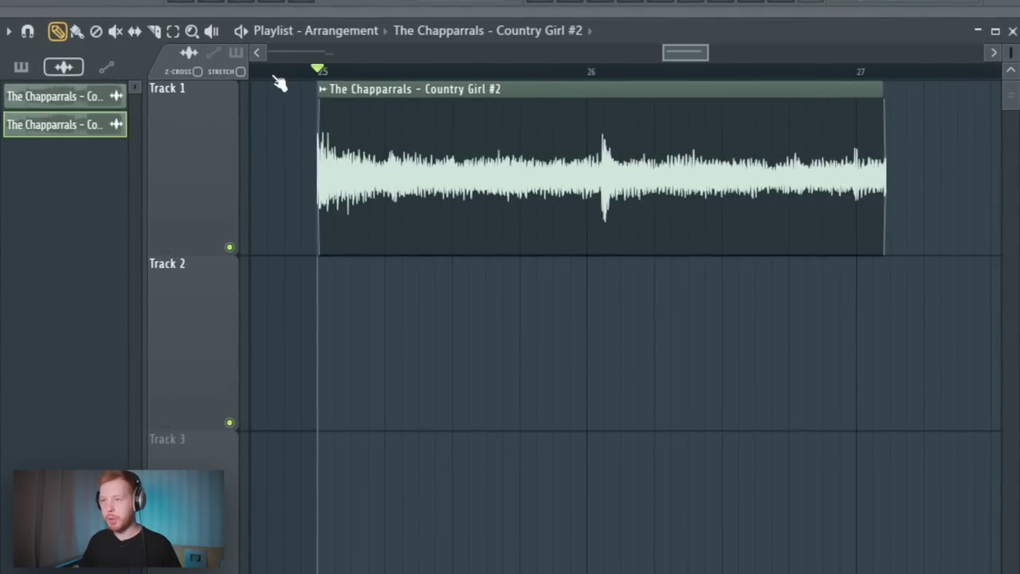
pyautogui.moveTo(885, 207); pyautogui.dragTo(747, 195)
pyautogui.press('space')
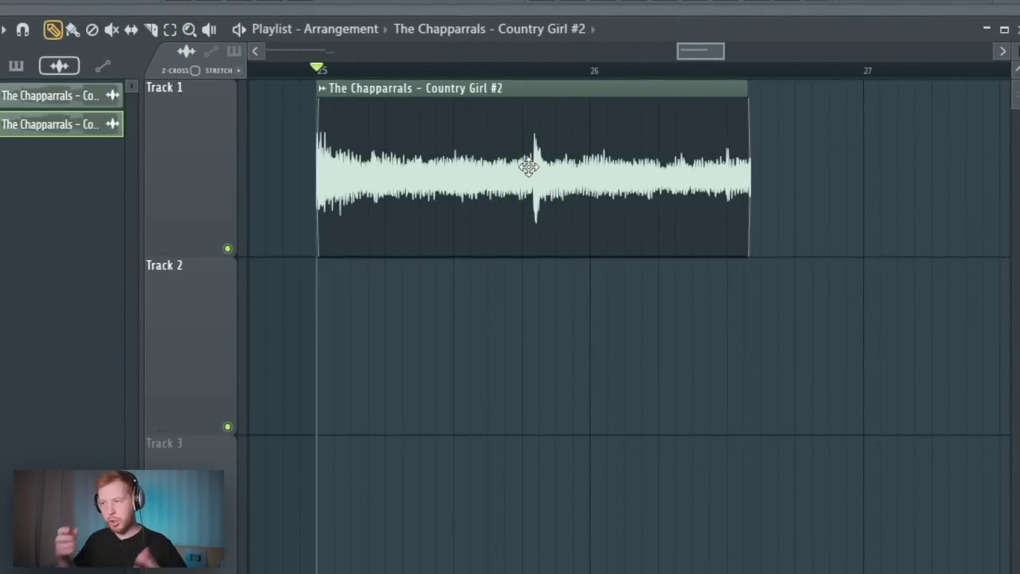
# Slice the Country Girl #2 clip just before its middle hit and trim the second piece's start past that hit
pyautogui.click(150, 29)
pyautogui.scroll(3, 585, 264)
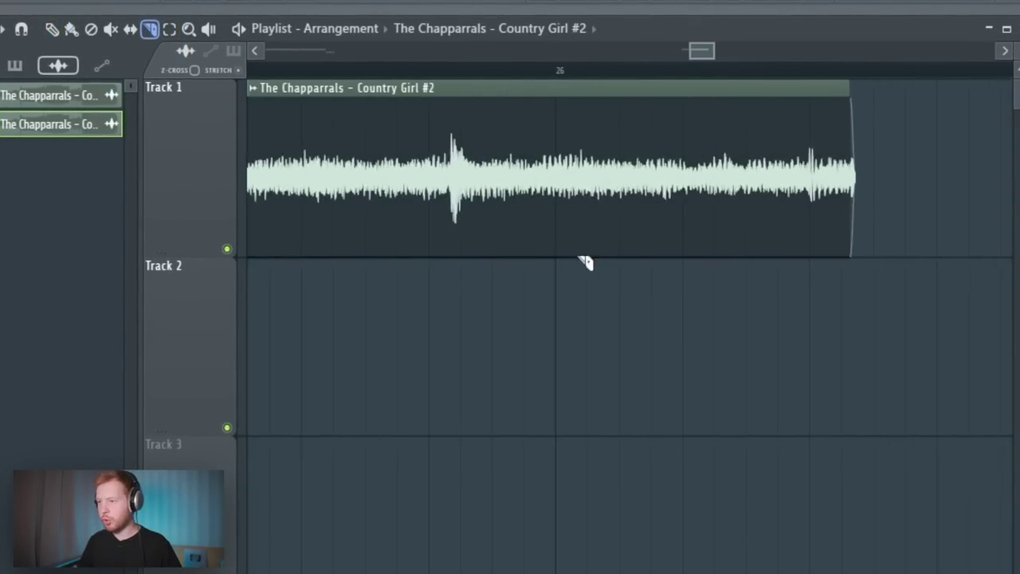
pyautogui.scroll(-3, 586, 344)
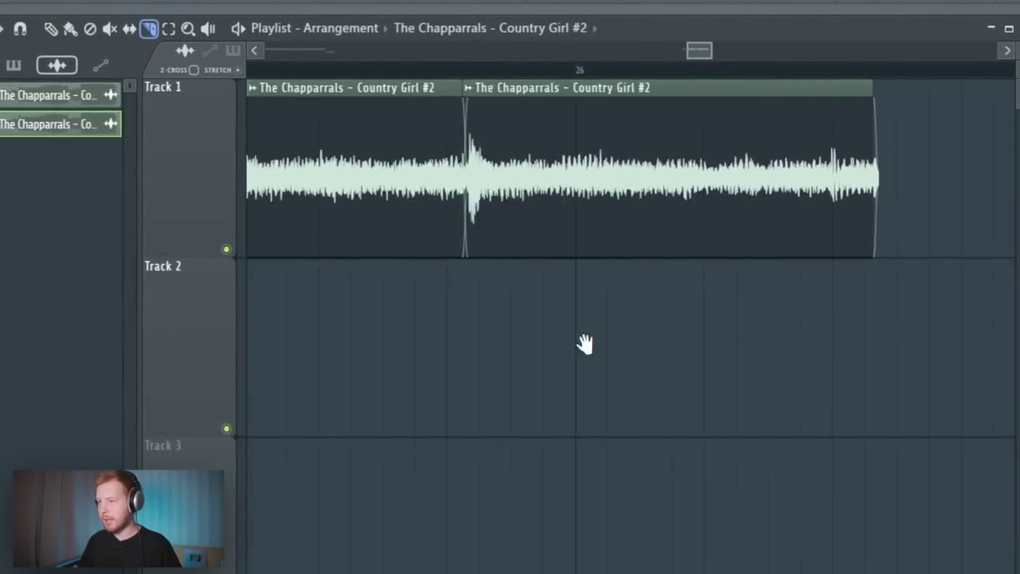
pyautogui.scroll(3, 872, 217)
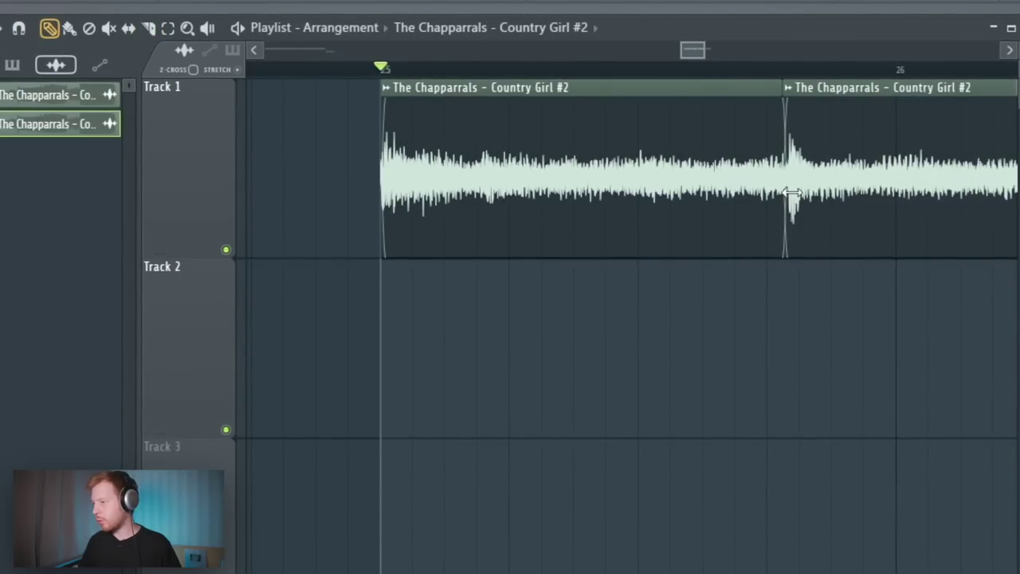
pyautogui.moveTo(792, 192); pyautogui.dragTo(839, 221)
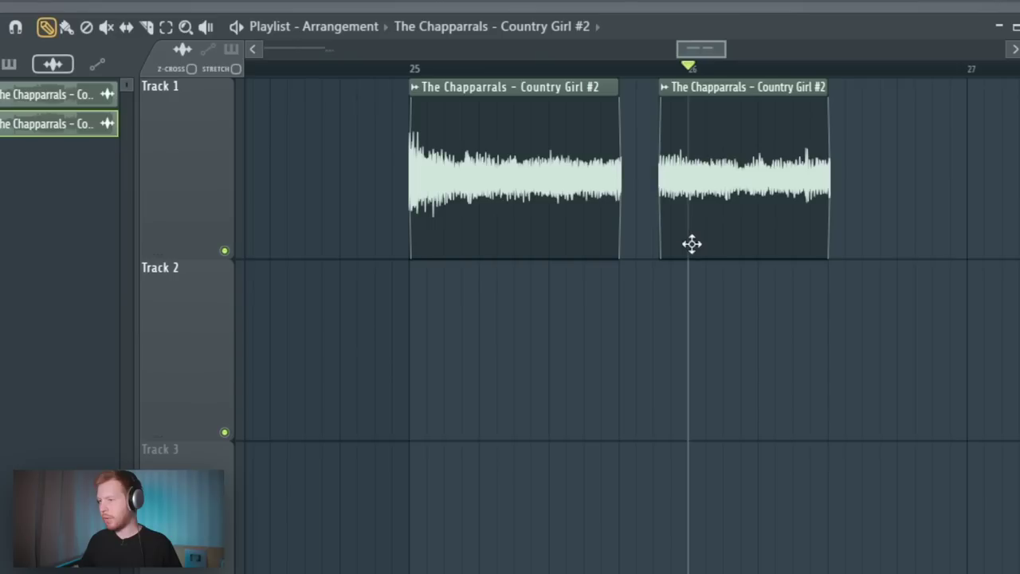
# Move the second Country Girl #2 piece to start at bar 26 and play back from bar 25
pyautogui.scroll(3, 691, 251)
pyautogui.scroll(-2, 660, 251)
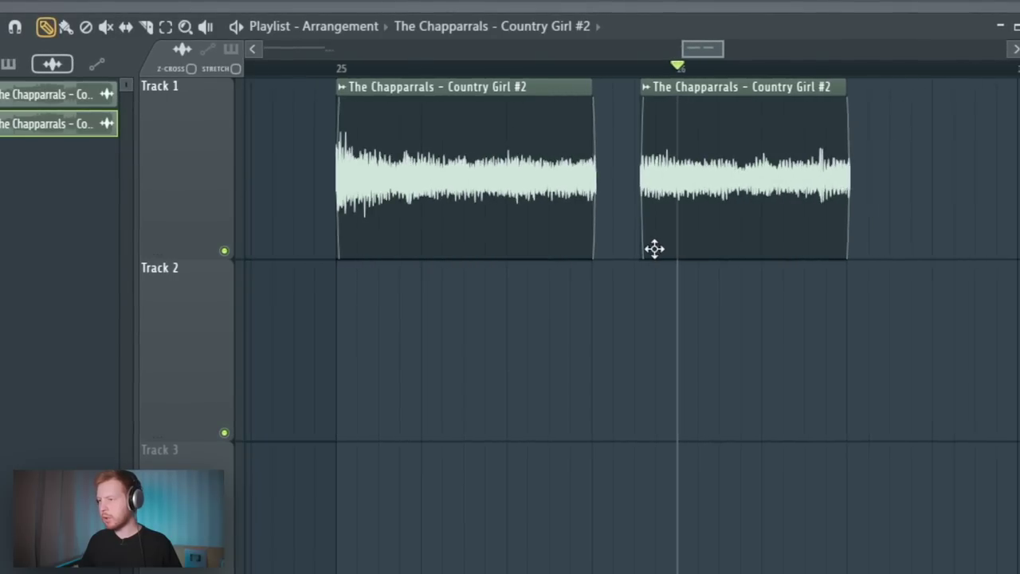
pyautogui.scroll(3, 706, 187)
pyautogui.scroll(-2, 699, 184)
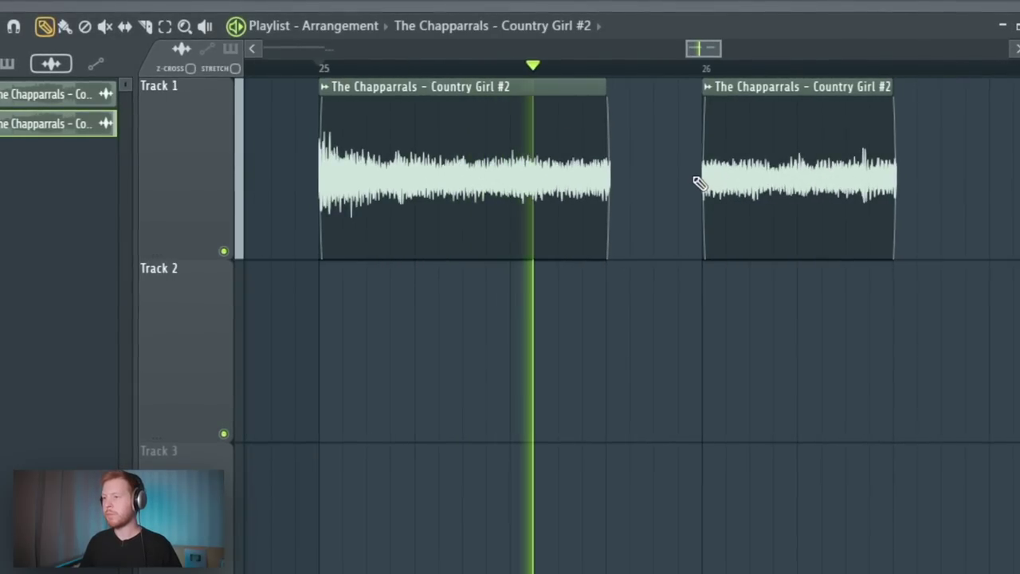
pyautogui.press('space')
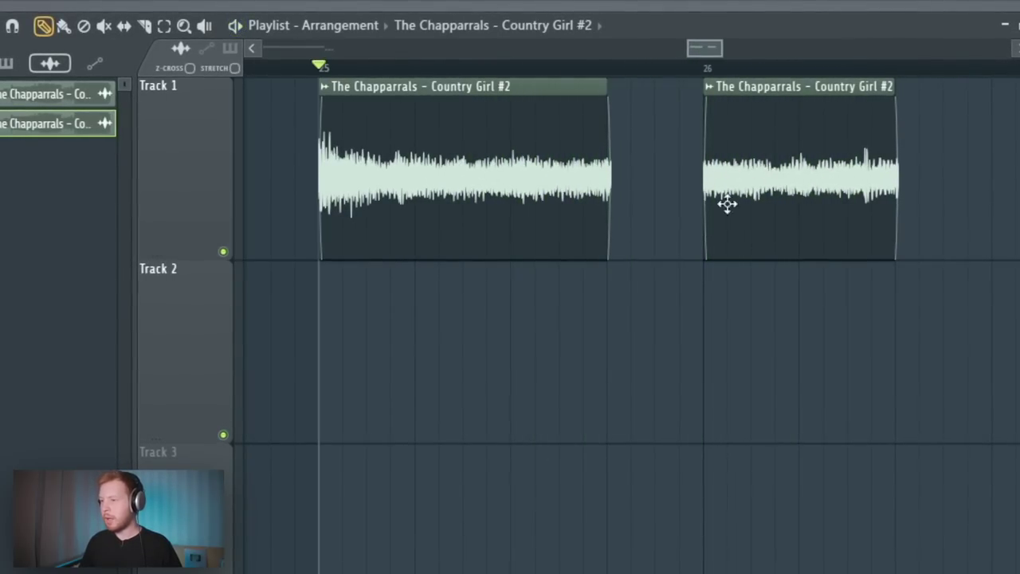
# Fill the gap before bar 26 with a short Country Girl #2 slice on Track 2, trimmed to end at bar 26, and play it back
pyautogui.click(724, 305)
pyautogui.moveTo(795, 315); pyautogui.dragTo(702, 328)
pyautogui.press('space')
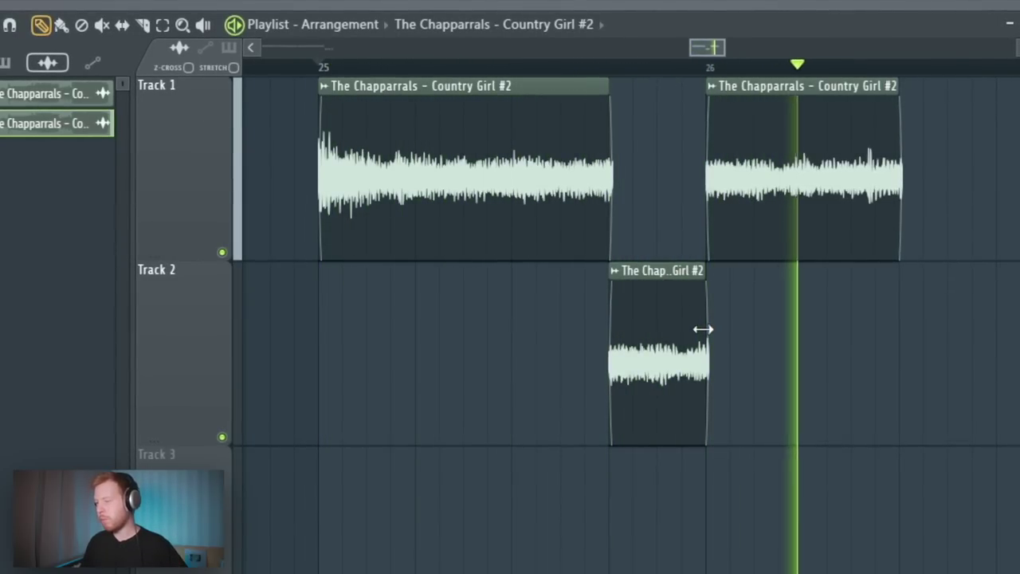
pyautogui.press('space')
pyautogui.scroll(-2, 734, 318)
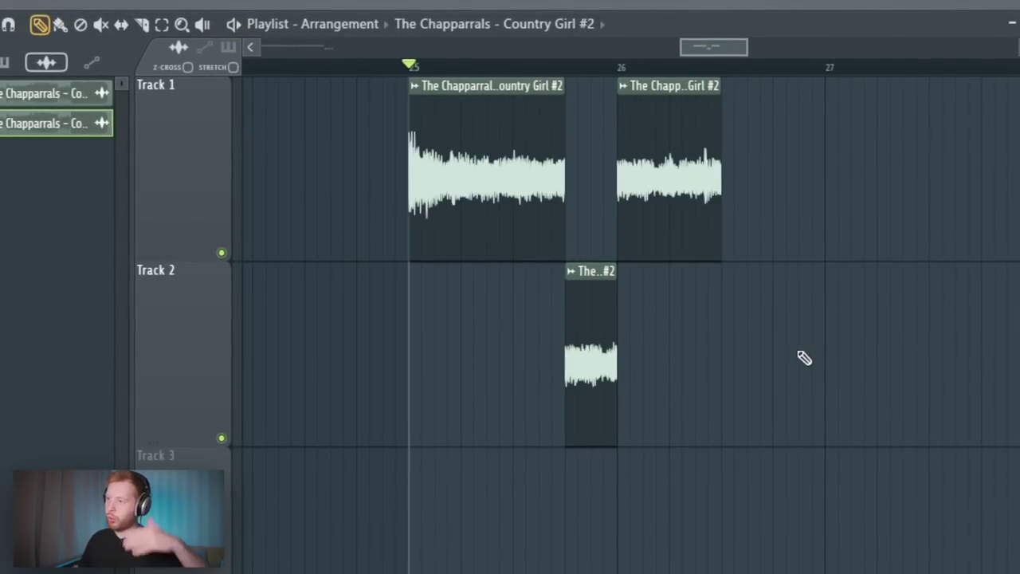
# Place a longer Country Girl #2 clip on Track 2 starting at bar 9 and play it
pyautogui.scroll(-5, 620, 296)
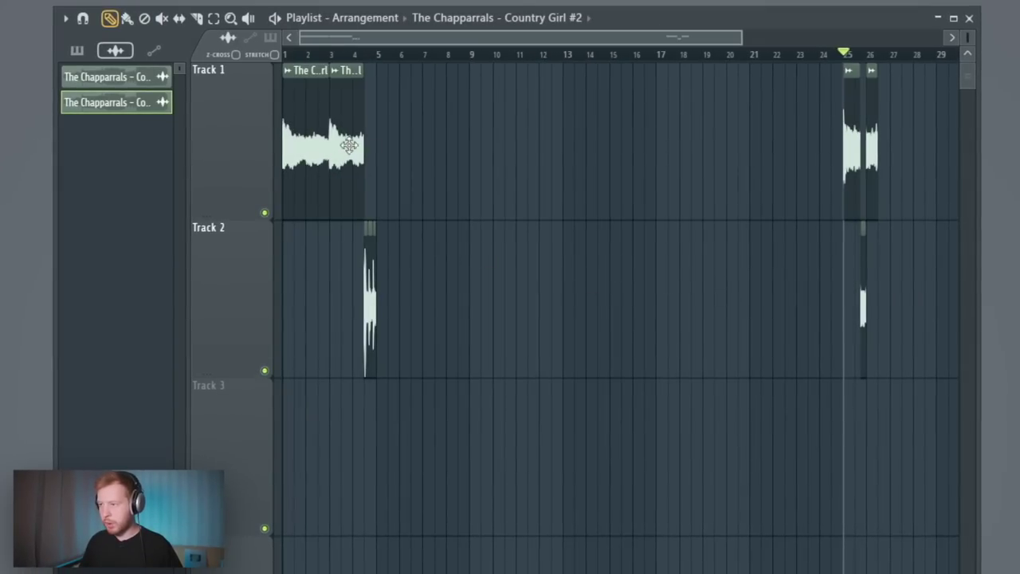
pyautogui.moveTo(716, 279); pyautogui.dragTo(469, 281)
pyautogui.press('space')
pyautogui.scroll(3, 522, 57)
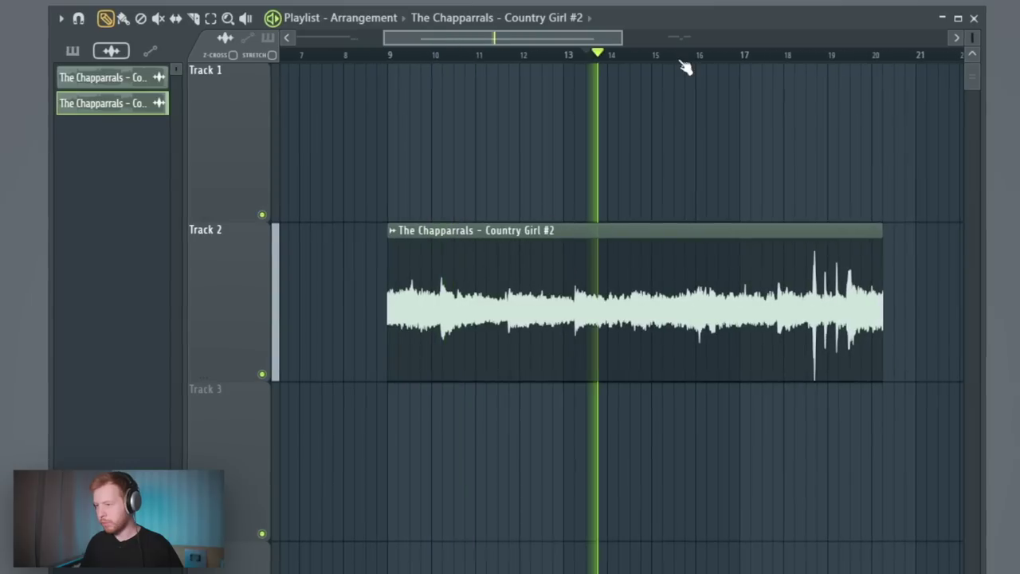
# Audition the Track 2 clip from around bar 15 and use a half-bar slice from there to fill the space before bar 27
pyautogui.click(676, 52)
pyautogui.click(653, 55)
pyautogui.scroll(3, 668, 160)
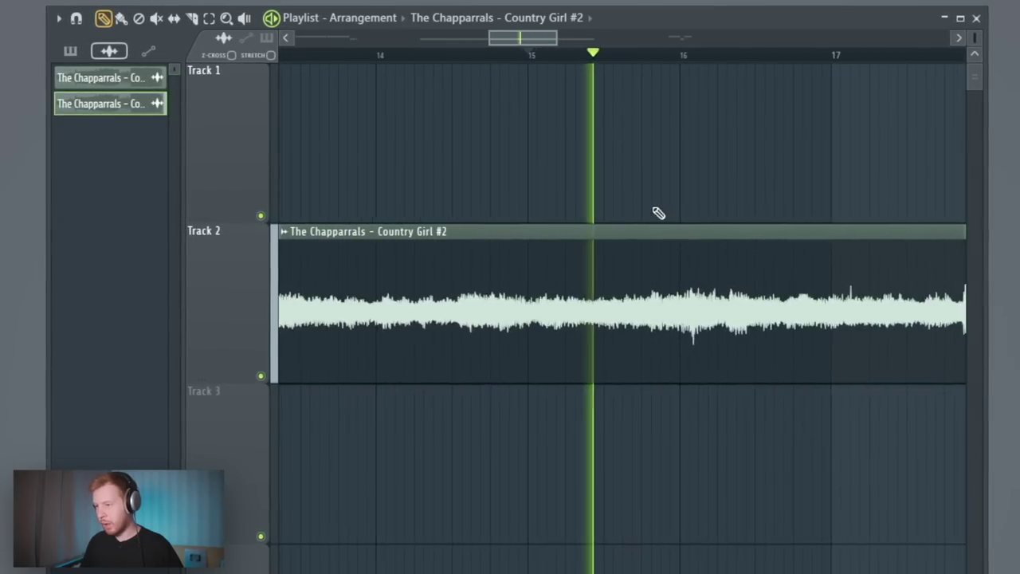
pyautogui.press('space')
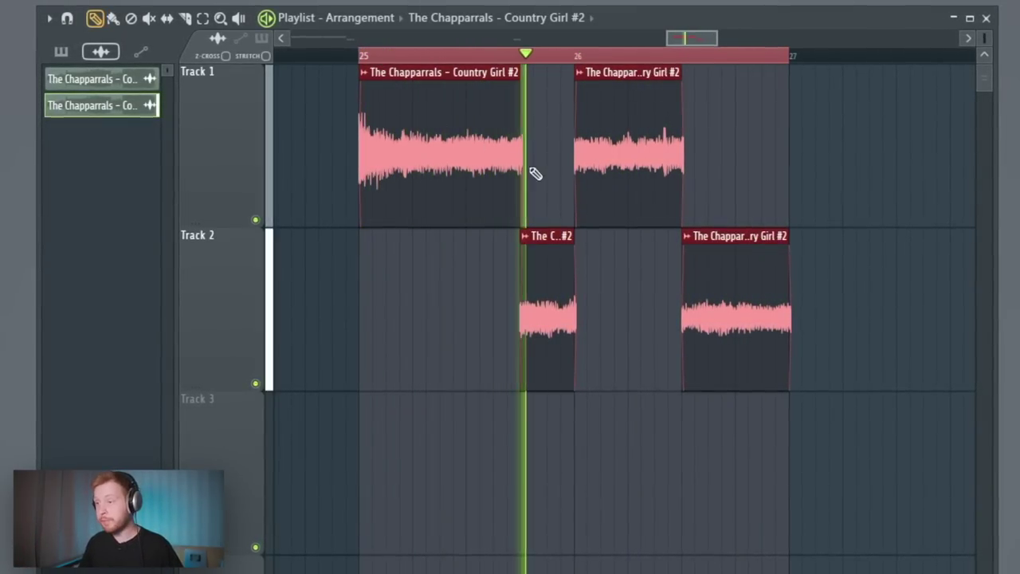
# Remove the leftover slice at bar 15 and duplicate the four clips in bars 25 to 27 so the copies start at bar 27
pyautogui.press('space')
pyautogui.scroll(-5, 694, 462)
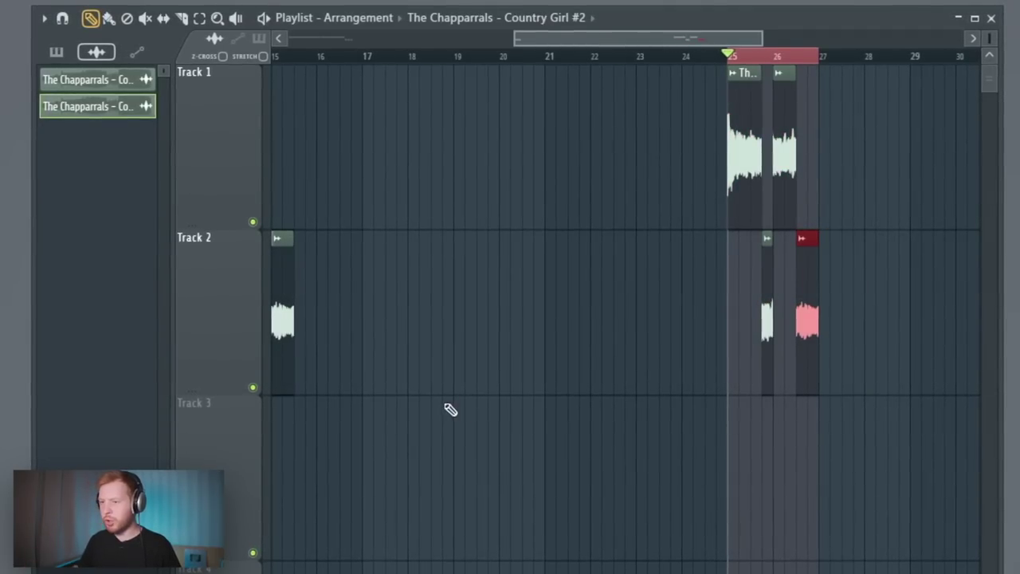
pyautogui.moveTo(541, 410); pyautogui.dragTo(322, 358)
pyautogui.hotkey('ctrl', 'a')
pyautogui.scroll(3, 511, 159)
pyautogui.moveTo(467, 175); pyautogui.dragTo(642, 175)
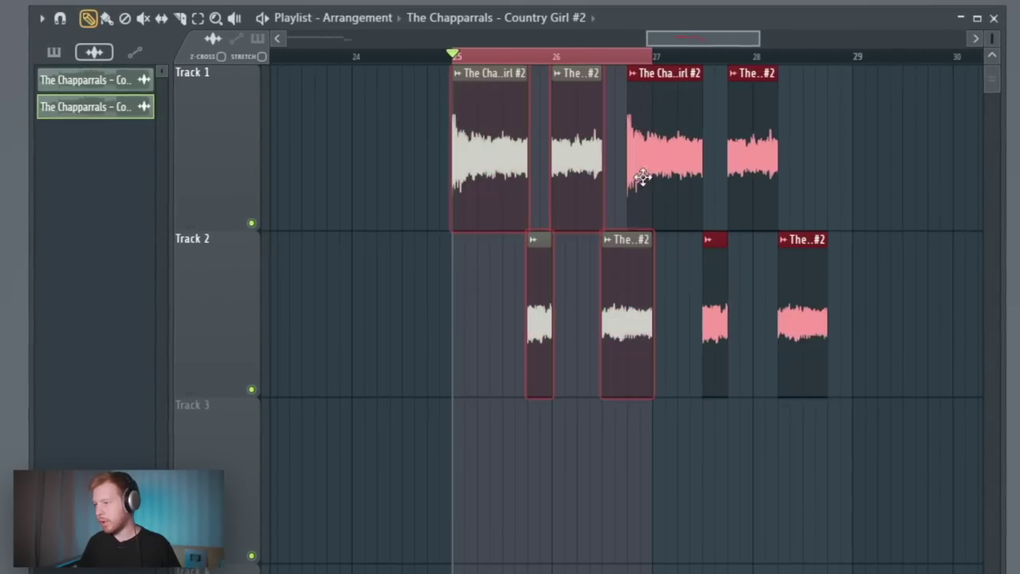
# Select the whole four-bar loop from bar 25 to bar 29 and move it to bar 5, right behind the intro
pyautogui.hotkey('ctrl', 'a')
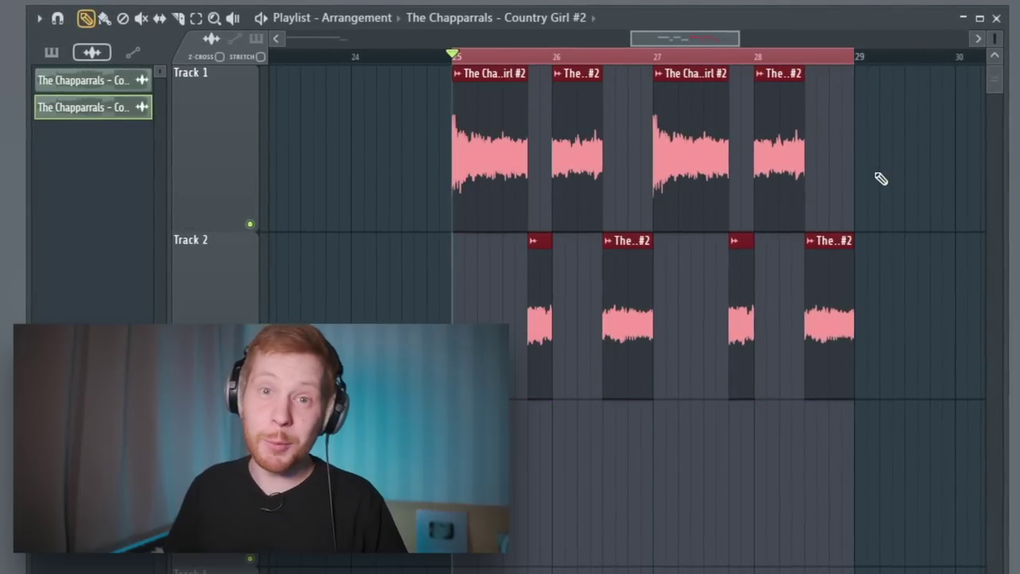
pyautogui.scroll(-4, 806, 280)
pyautogui.scroll(-4, 748, 271)
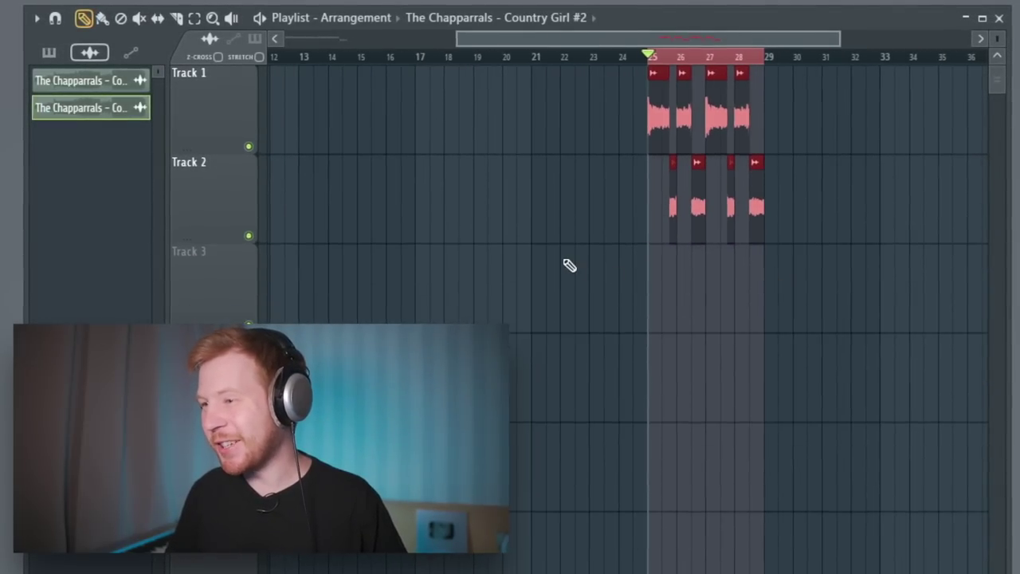
# Extend the Country Girl #2 clip at bar 13 on Track 1 past bar 33 and play it from about bar 26
pyautogui.scroll(3, 569, 266)
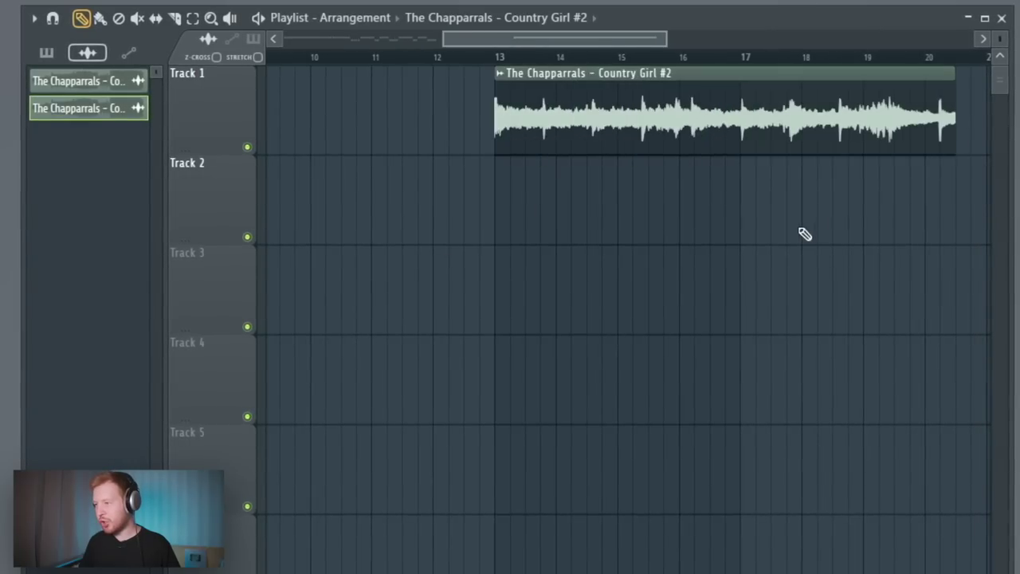
pyautogui.hscroll(5, 805, 233)
pyautogui.moveTo(505, 132); pyautogui.dragTo(917, 144)
pyautogui.scroll(-3, 742, 207)
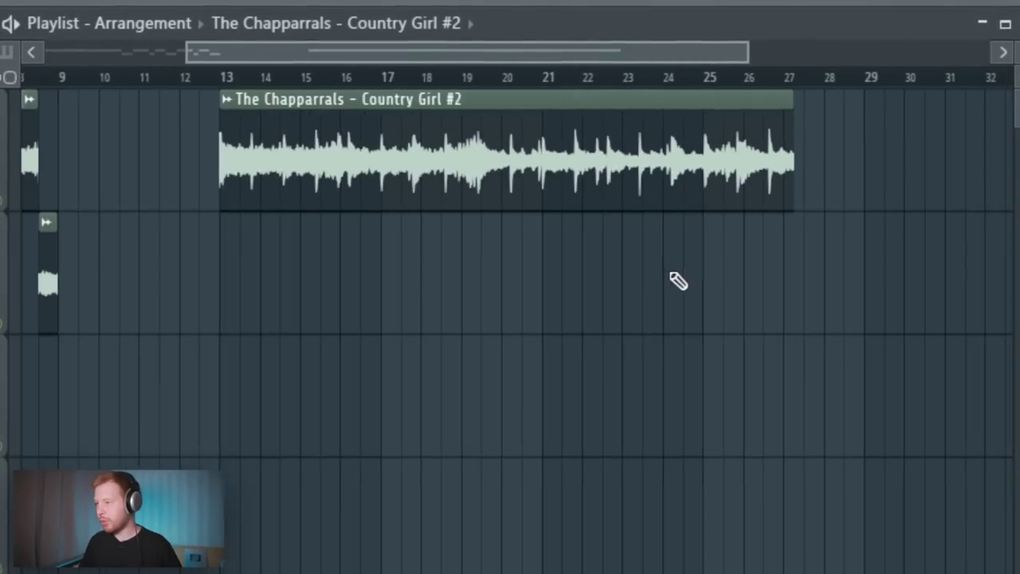
pyautogui.moveTo(827, 118); pyautogui.dragTo(820, 114)
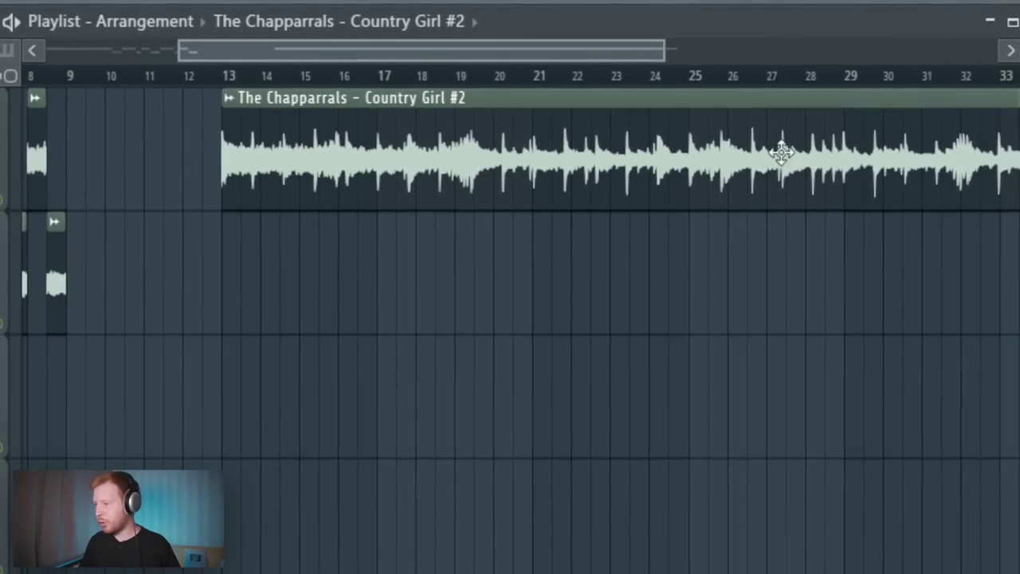
pyautogui.click(752, 76)
pyautogui.press('space')
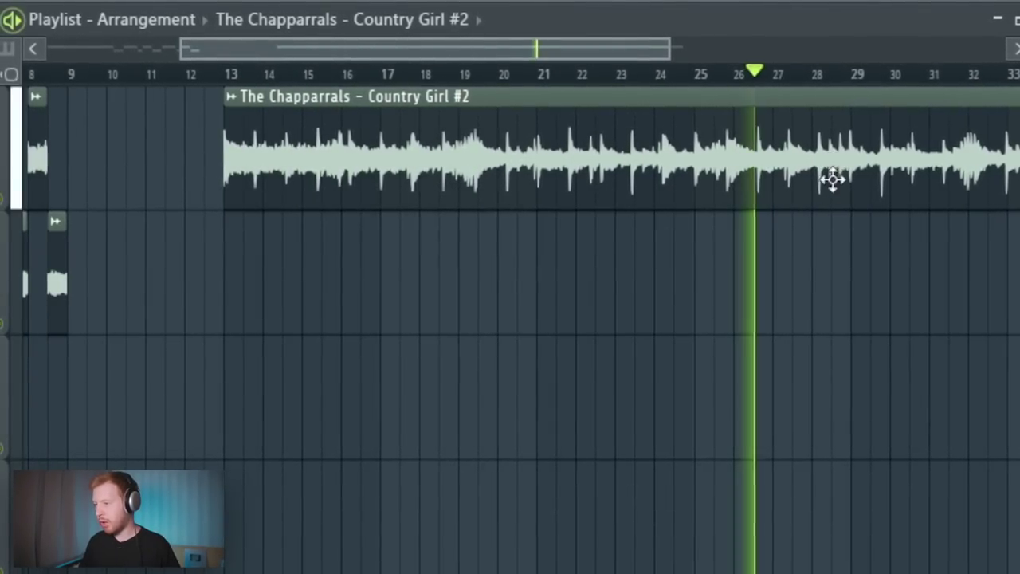
# Extend the end of the Track 1 Country Girl #2 clip just past bar 40 while auditioning its later part
pyautogui.scroll(4, 809, 267)
pyautogui.scroll(-3, 319, 287)
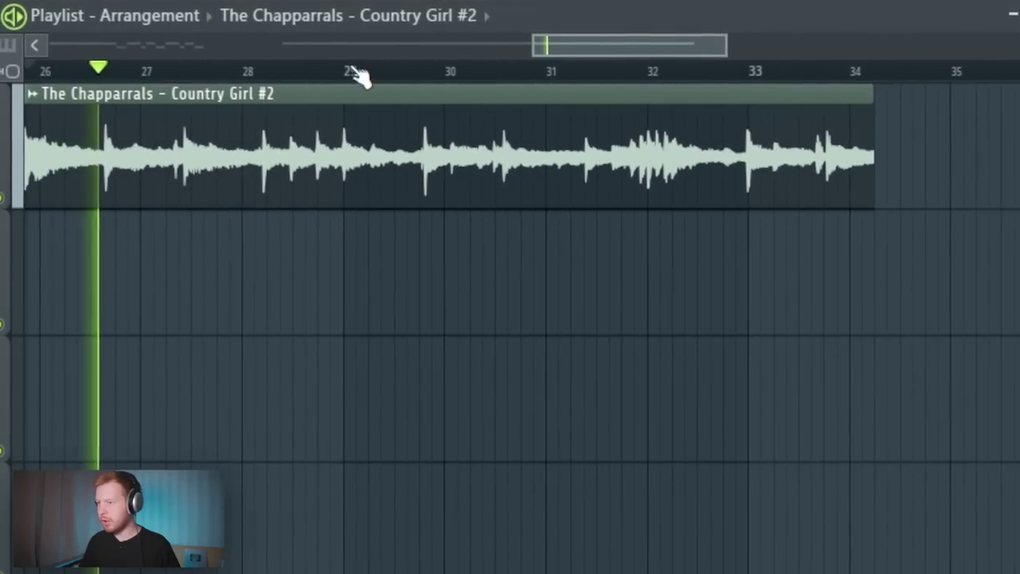
pyautogui.hscroll(5, 358, 75)
pyautogui.click(499, 76)
pyautogui.moveTo(736, 169); pyautogui.dragTo(1001, 170)
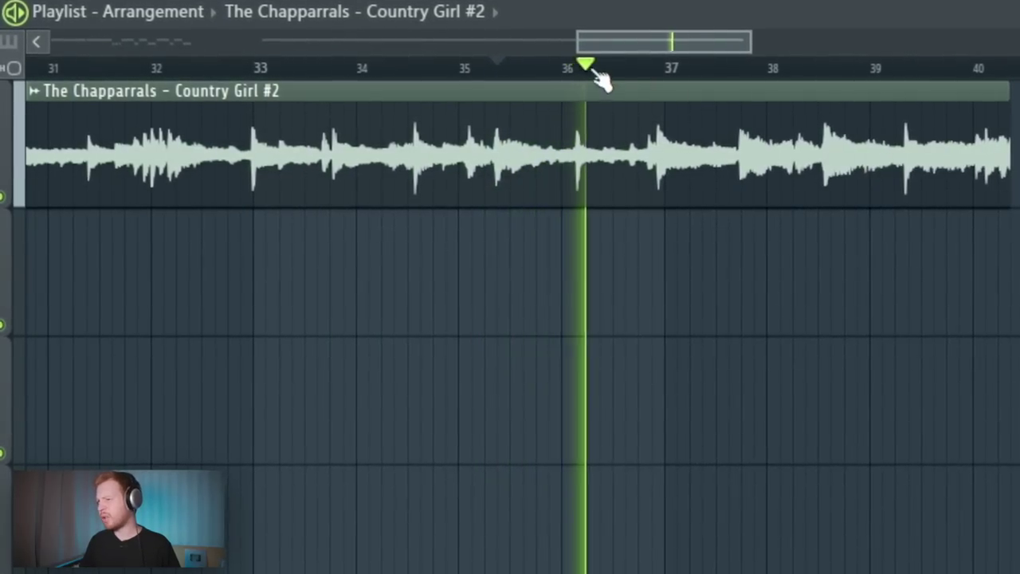
# Audition the Country Girl #2 clip from about halfway through bar 38 to pick out another section
pyautogui.hscroll(5, 601, 75)
pyautogui.click(387, 75)
pyautogui.click(382, 73)
pyautogui.press('space')
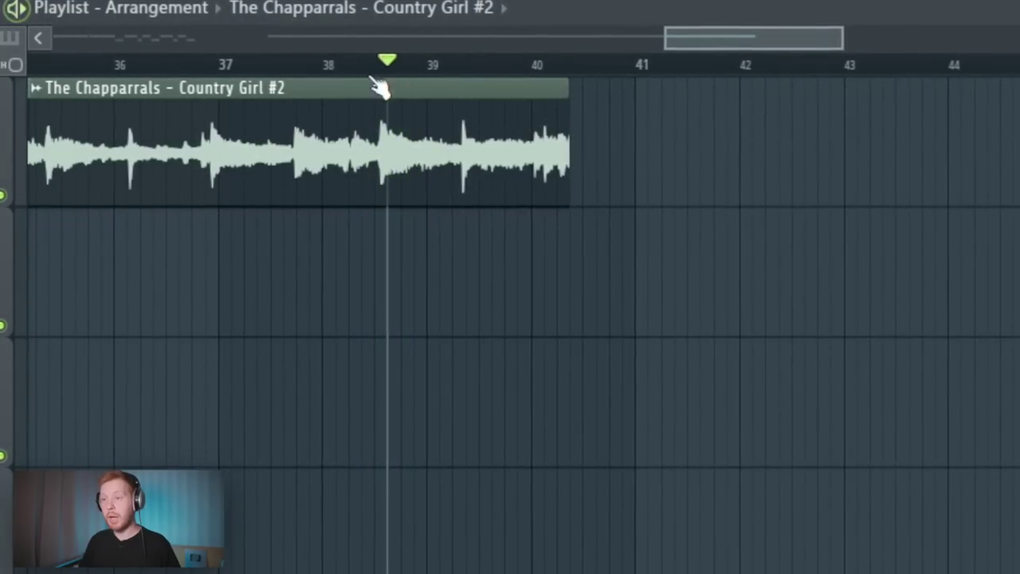
# Move the isolated Country Girl #2 slice on Track 2 to start exactly at bar 21 and play it
pyautogui.scroll(3, 429, 253)
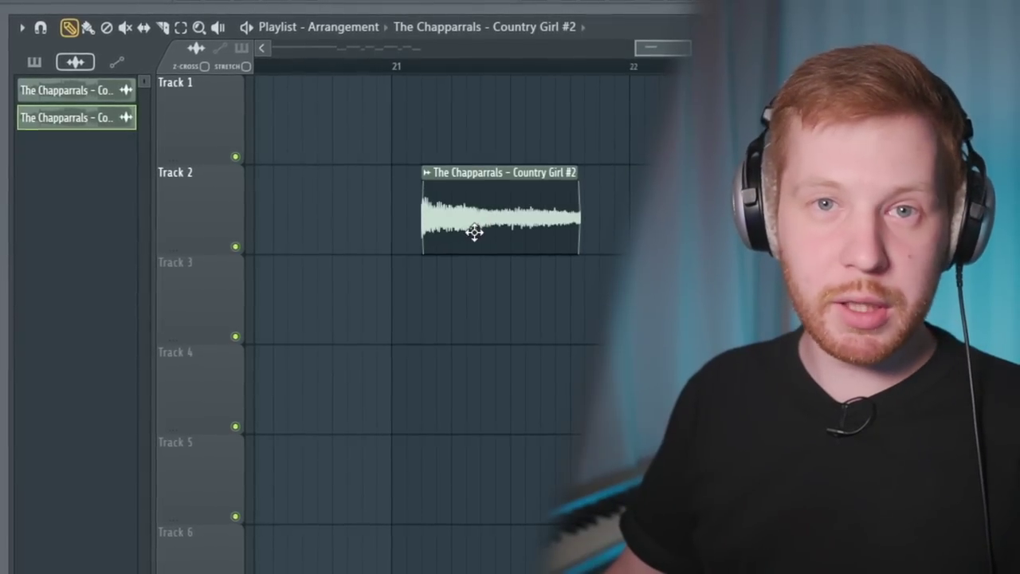
pyautogui.moveTo(475, 232); pyautogui.dragTo(434, 231)
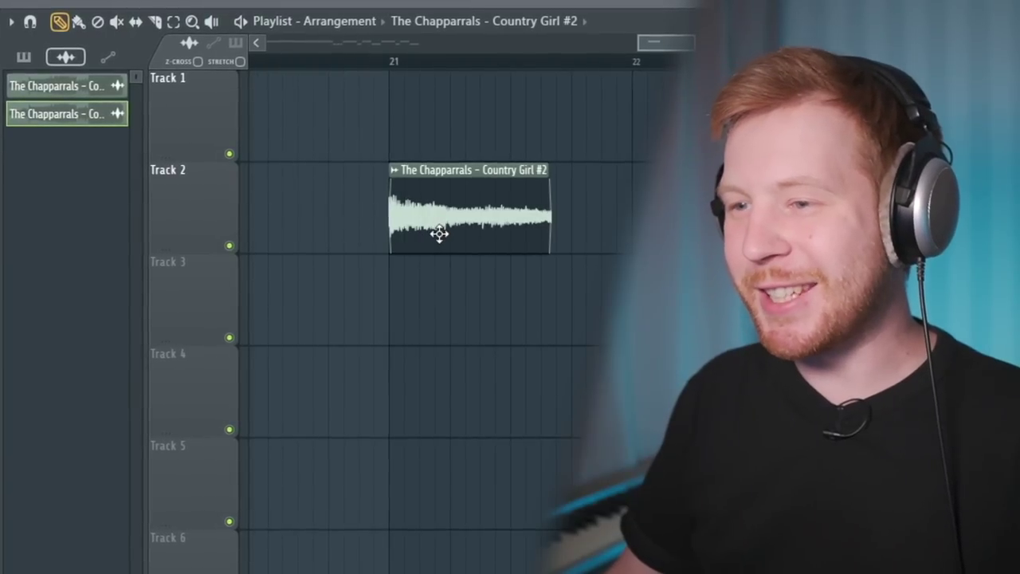
pyautogui.click(393, 67)
pyautogui.press('space')
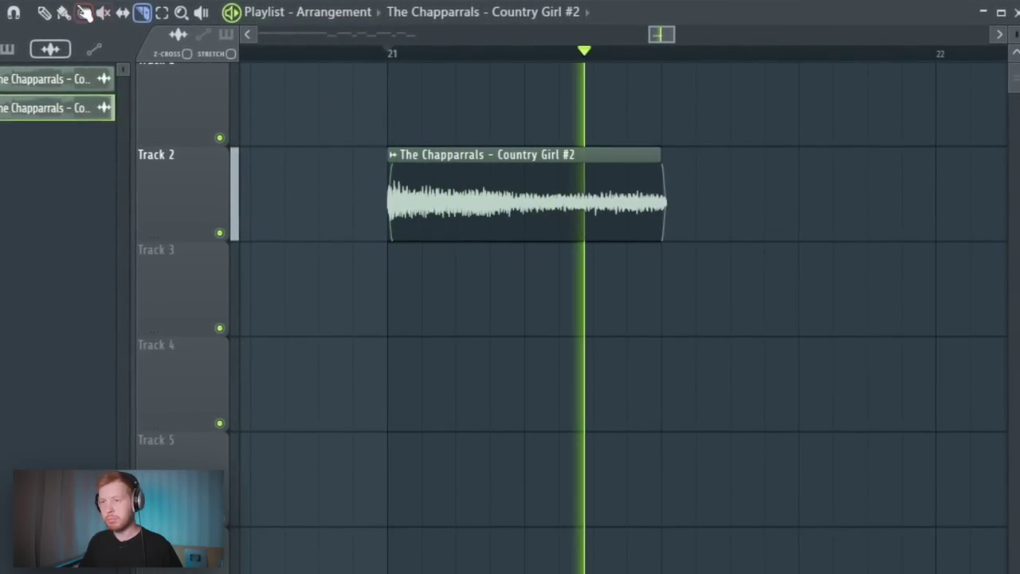
pyautogui.press('space')
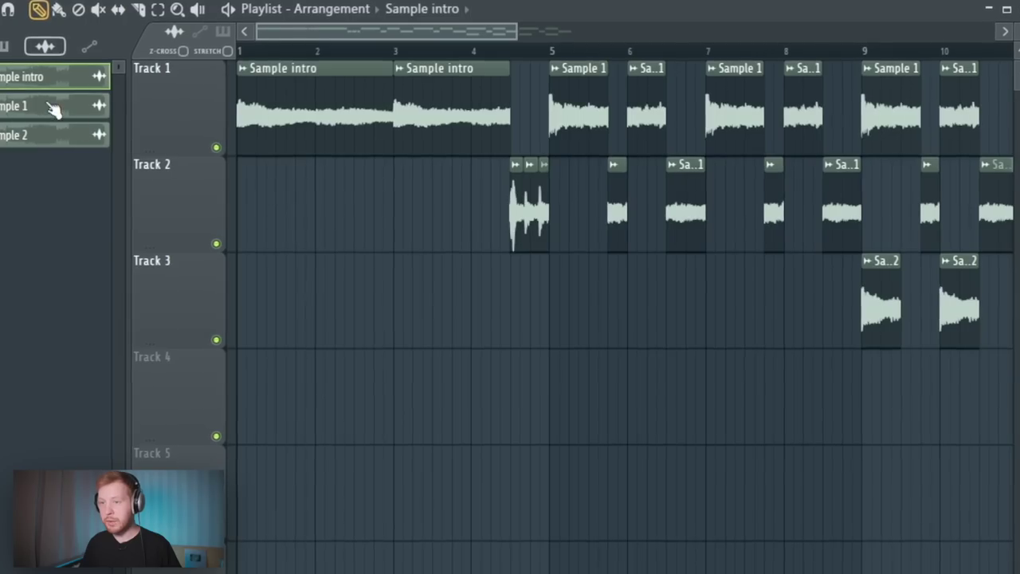
# Route Sample intro, Sample 1 and Sample 2 to mixer inserts 2, 3 and 4 and play the arrangement
pyautogui.click(84, 133)
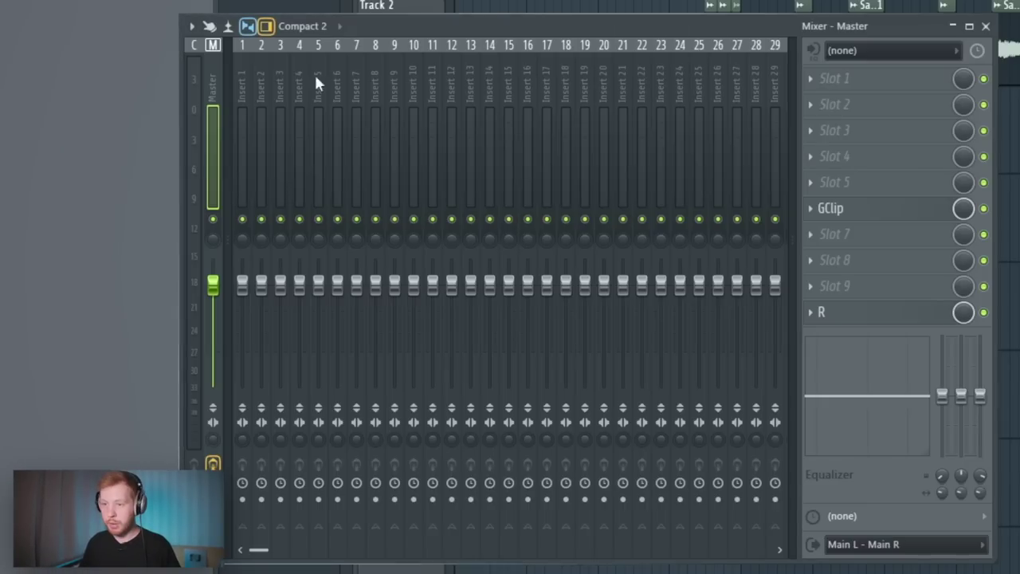
pyautogui.click(257, 75)
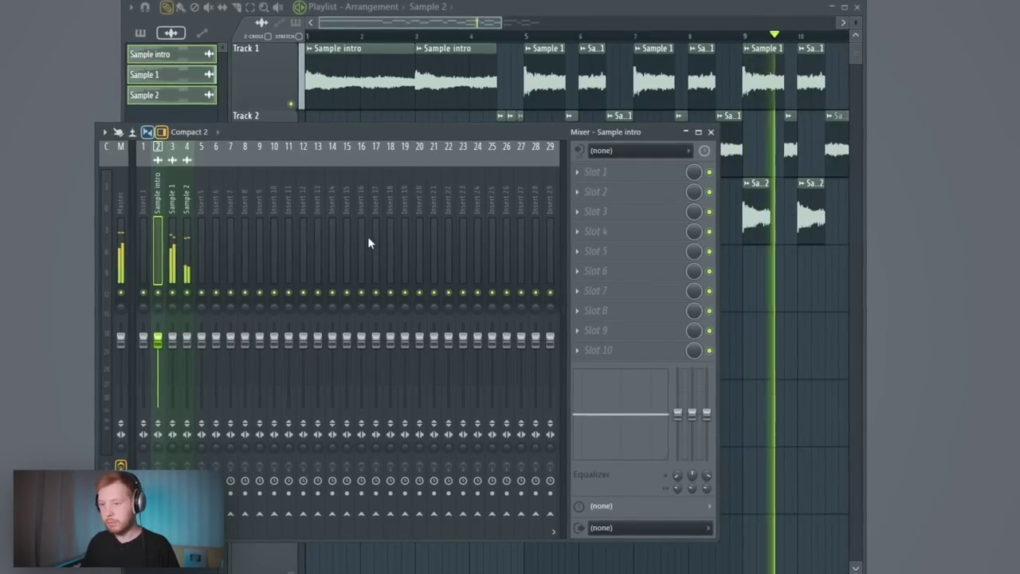
pyautogui.click(815, 330)
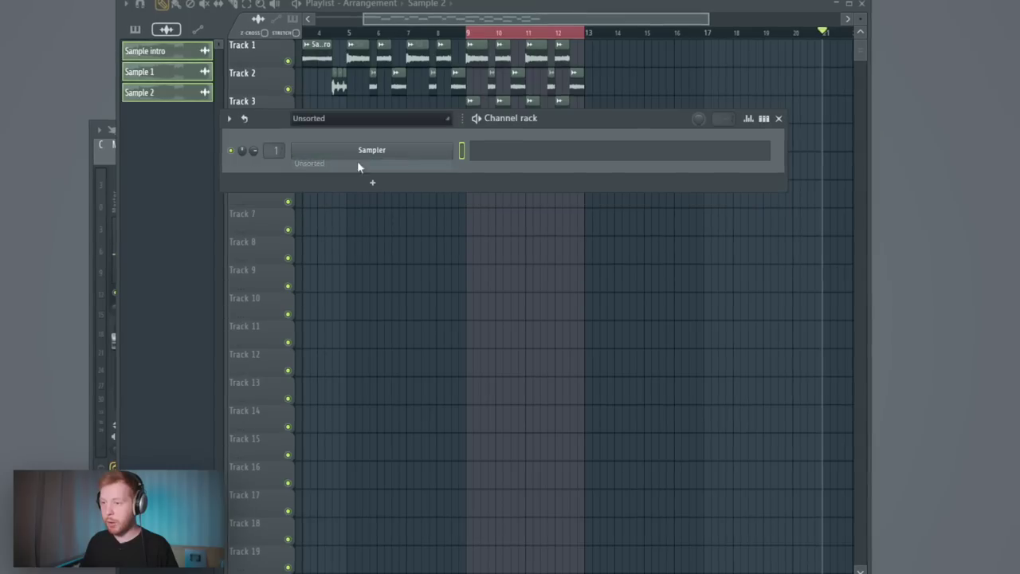
# Add a Kontakt channel to the channel rack and load the NOIRE Pure piano with the Basic Pure preset
pyautogui.rightClick(448, 150)
pyautogui.moveTo(478, 254)
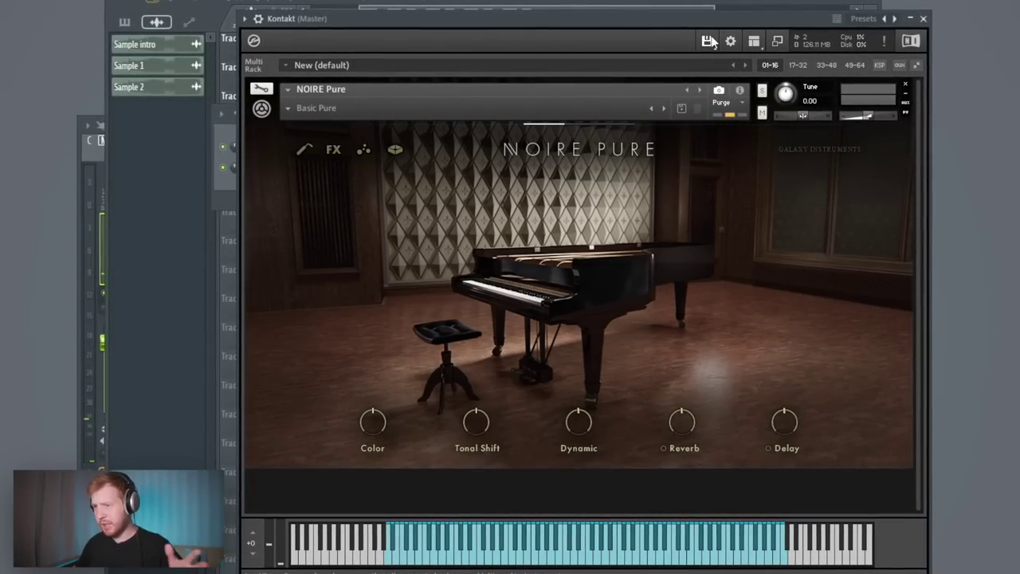
# Enter D#2 and D#3 notes at bar 1 in the Kontakt channel's piano roll and lengthen both to bar 3
pyautogui.press('F6')
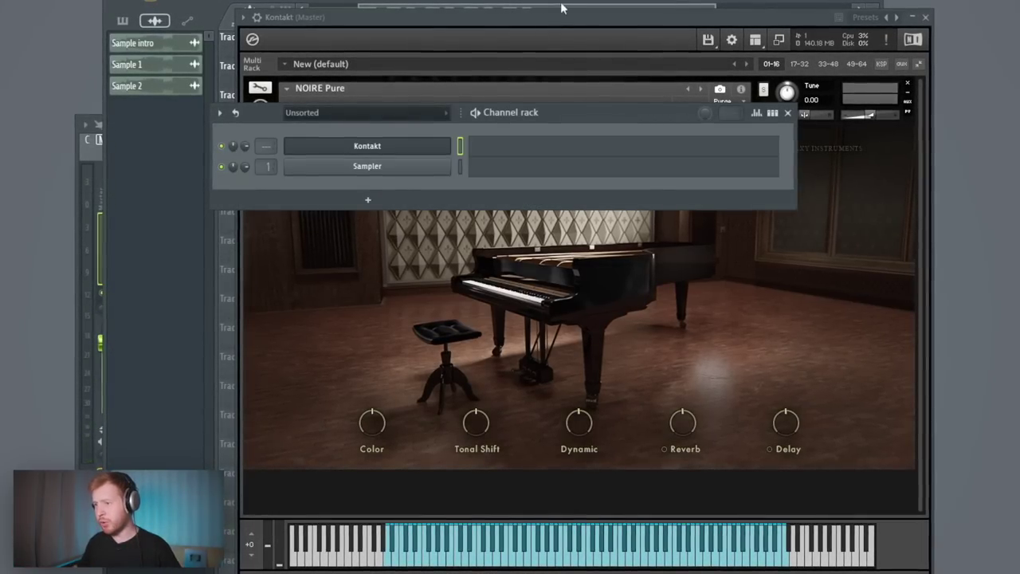
pyautogui.click(484, 144)
pyautogui.moveTo(398, 17); pyautogui.dragTo(620, 5)
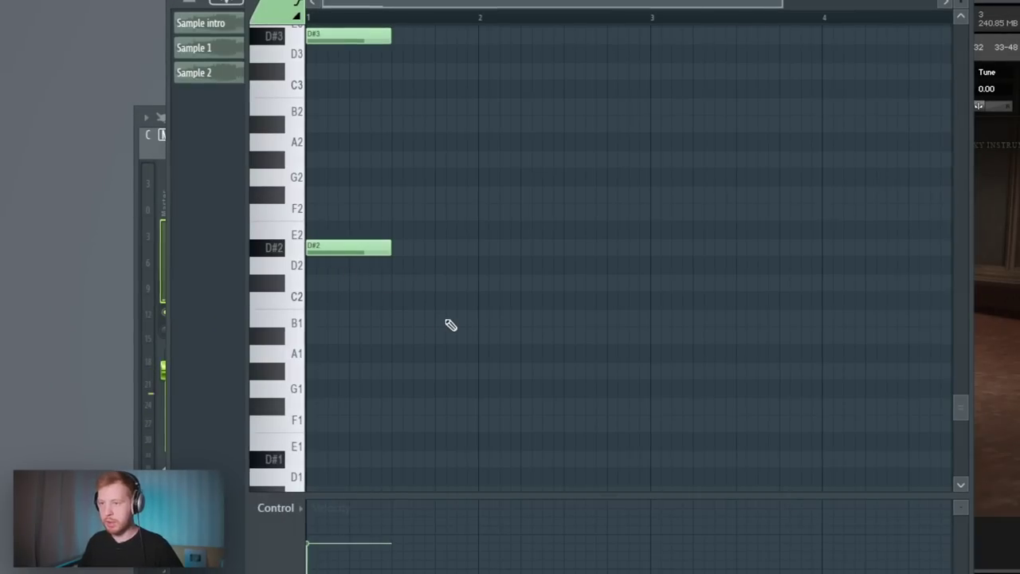
pyautogui.hotkey('ctrl', 'a')
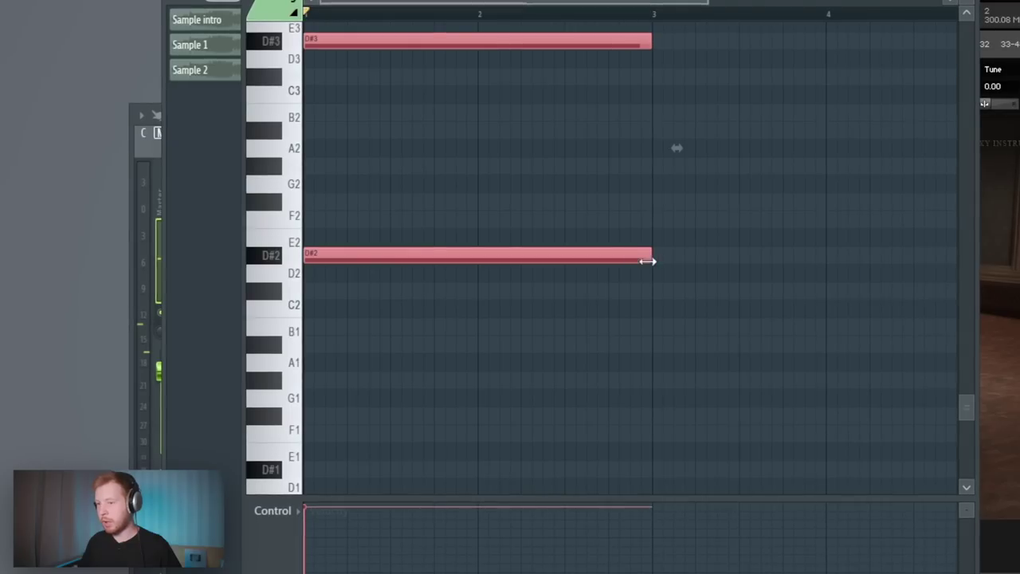
# Repeat the D#2 and D#3 piano notes from bar 3 and end the second pair halfway through bar 4
pyautogui.moveTo(326, 255); pyautogui.dragTo(670, 263)
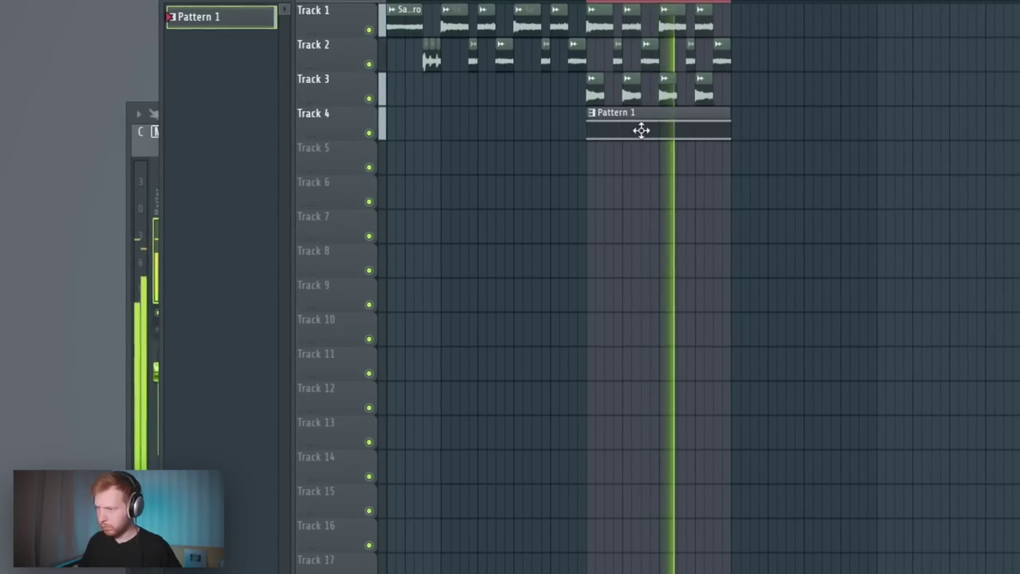
pyautogui.doubleClick(640, 127)
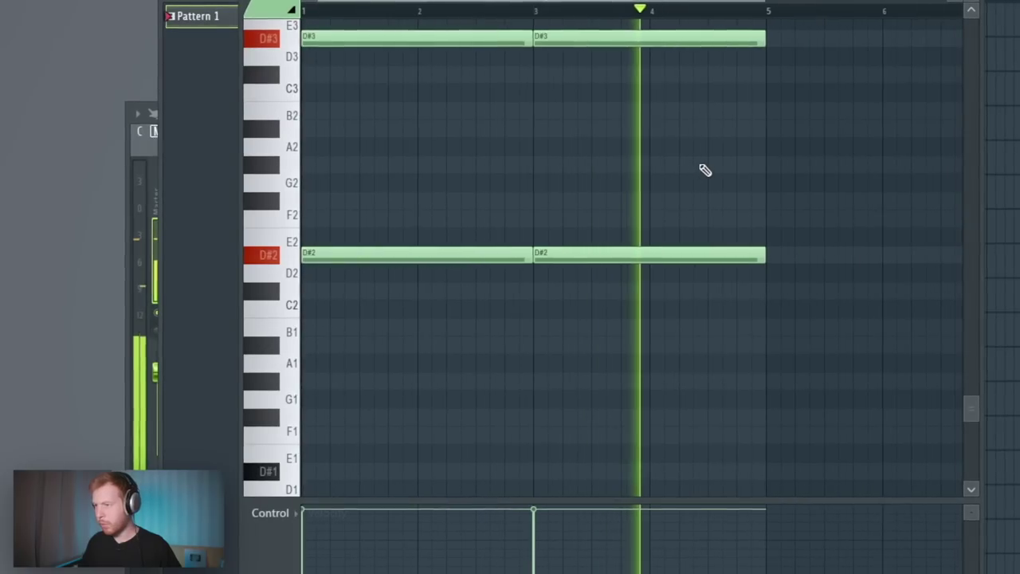
pyautogui.scroll(3, 636, 273)
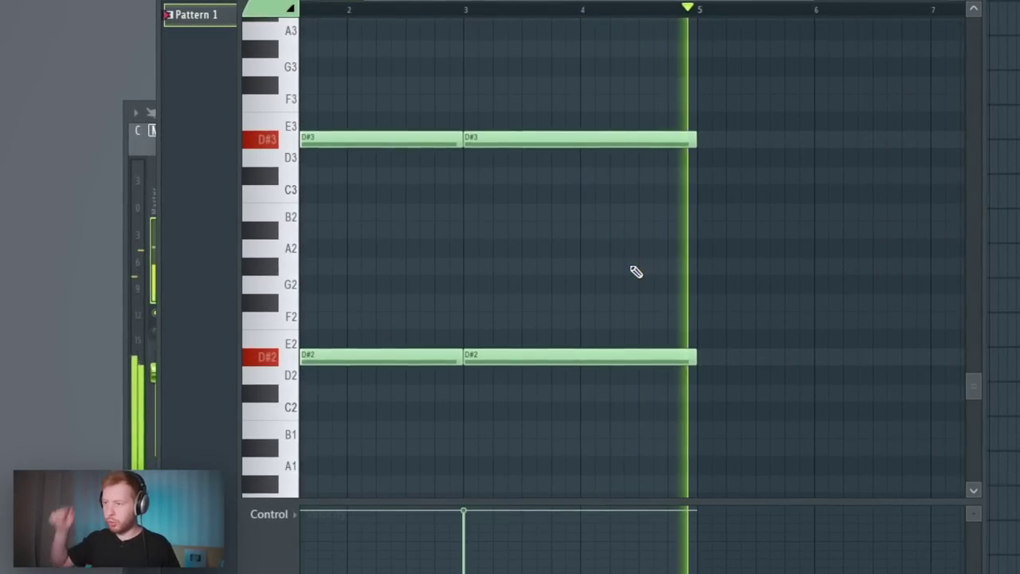
pyautogui.hotkey('ctrl', 'z')
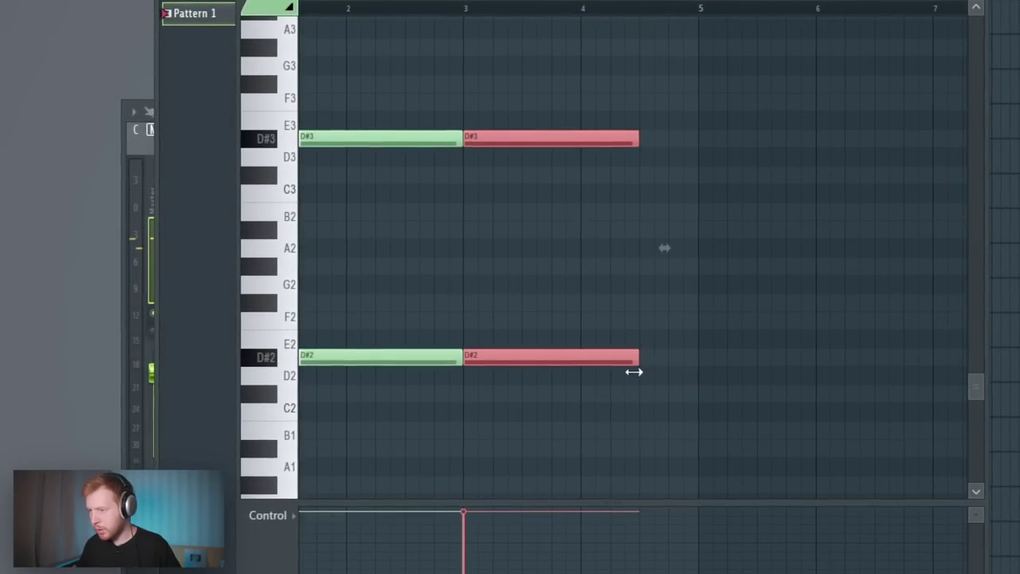
# Fill the second half of bar 4 with short octave pairs, B2 and B3 followed by A#2 and A#3
pyautogui.scroll(3, 634, 371)
pyautogui.hotkey('ctrl', 'b')
pyautogui.moveTo(729, 356); pyautogui.dragTo(728, 210)
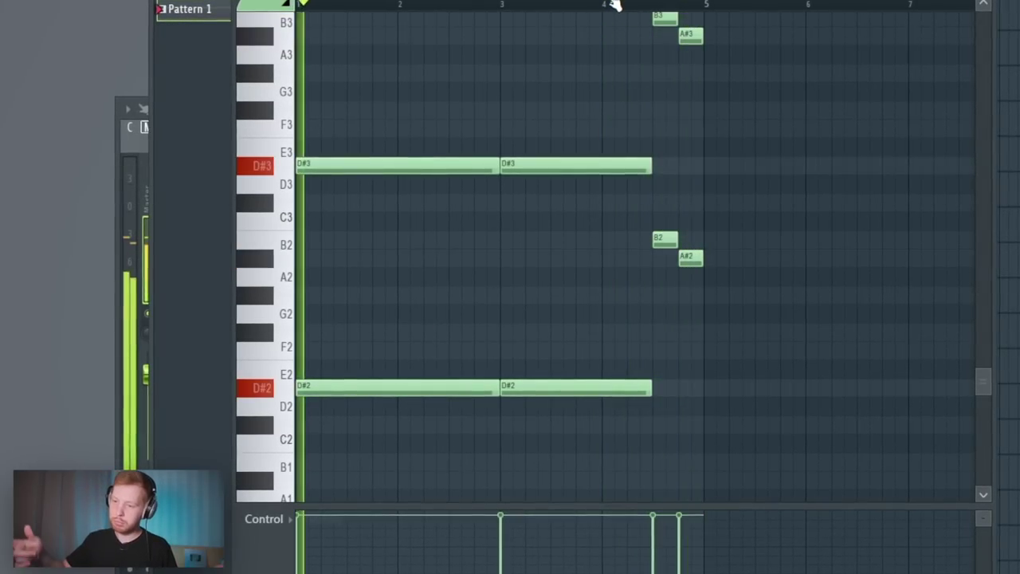
# Route the Kontakt channel to mixer insert 5 and lower the volume of the Sample 2 mixer track
pyautogui.press('F9')
pyautogui.press('F6')
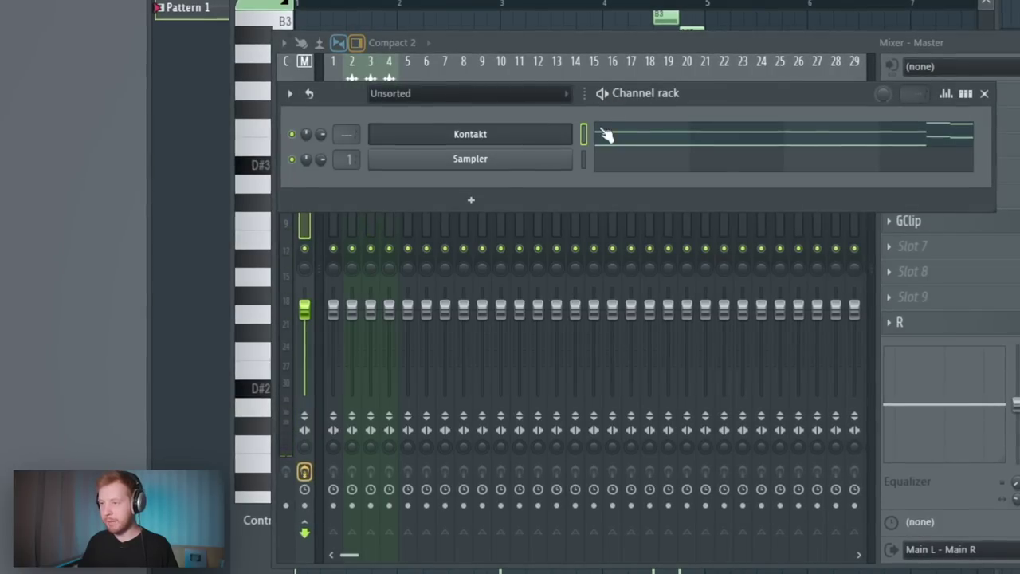
pyautogui.click(610, 52)
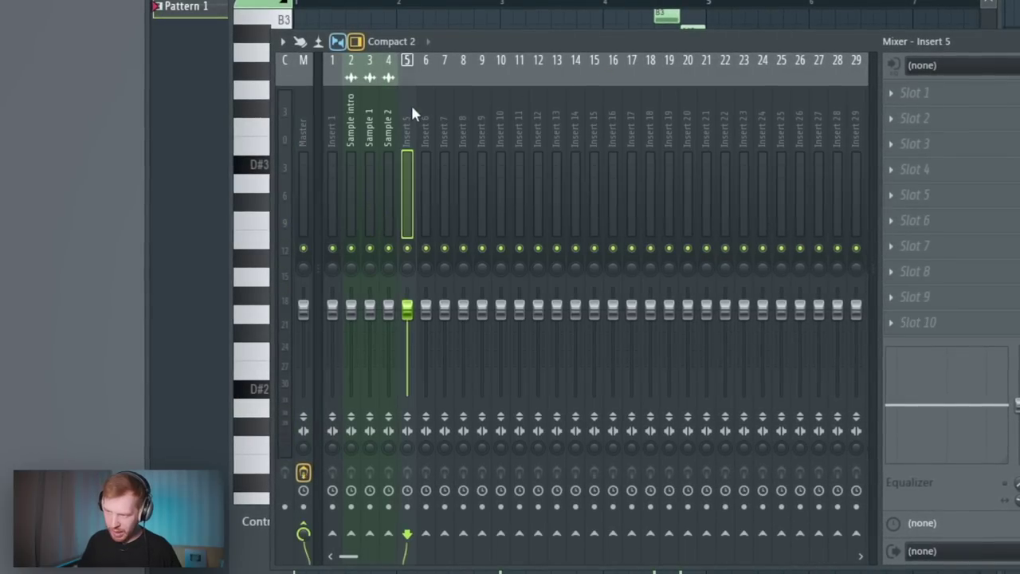
pyautogui.press('Left')
pyautogui.press('F6')
# Insert an Analog Lab V channel in the channel rack and load the Whistle preset
pyautogui.rightClick(470, 133)
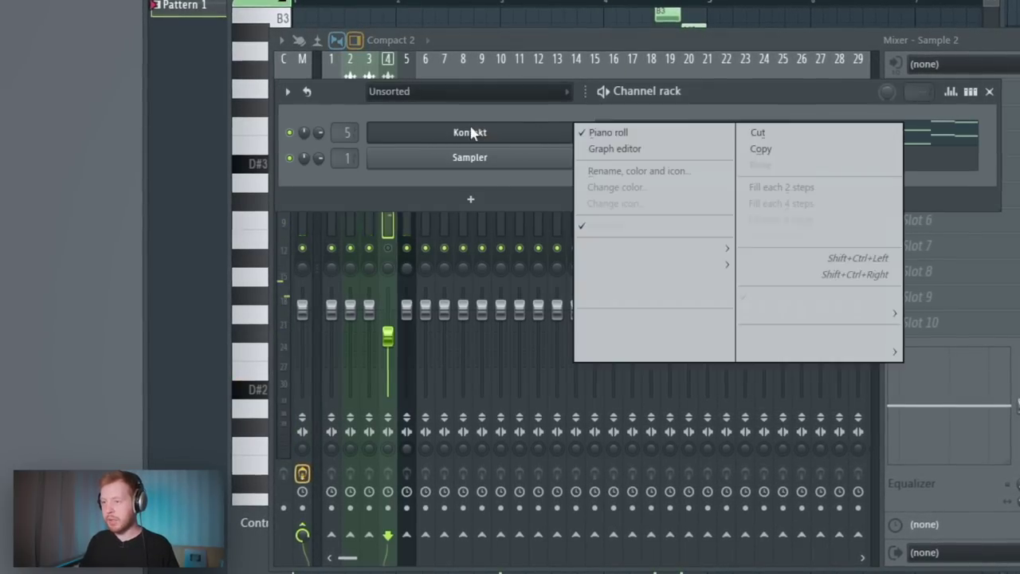
pyautogui.moveTo(598, 247)
pyautogui.click(841, 146)
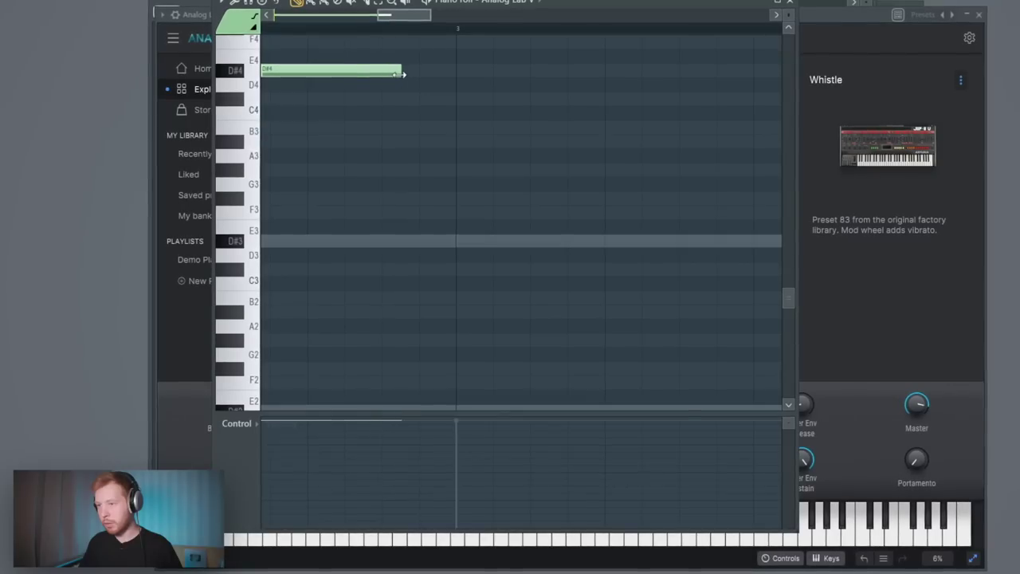
# Write the whistle melody with long D#4 notes, a short C#4 just before bar 3 and a higher short note before bar 5
pyautogui.moveTo(403, 74); pyautogui.dragTo(422, 75)
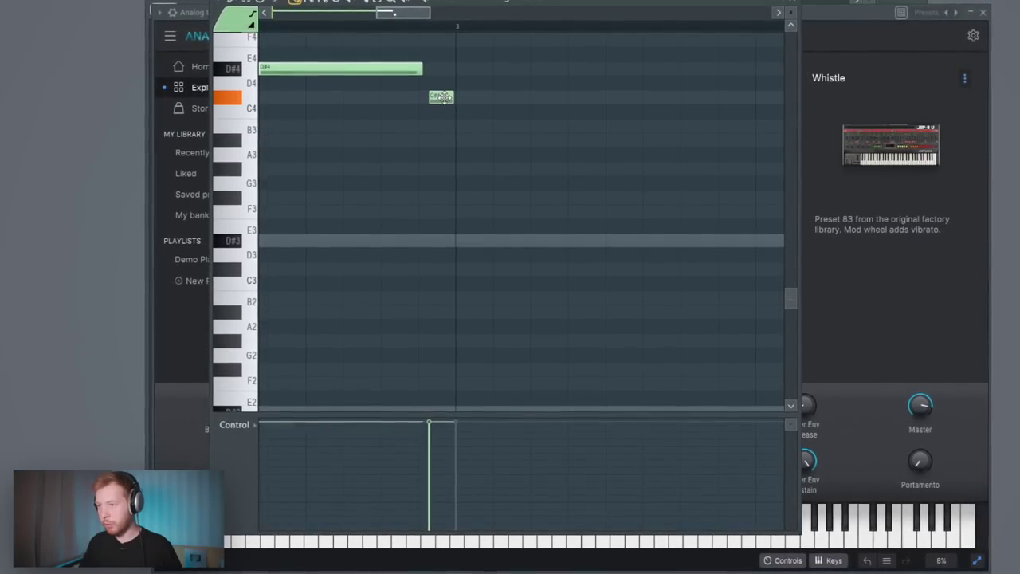
pyautogui.hscroll(3, 410, 160)
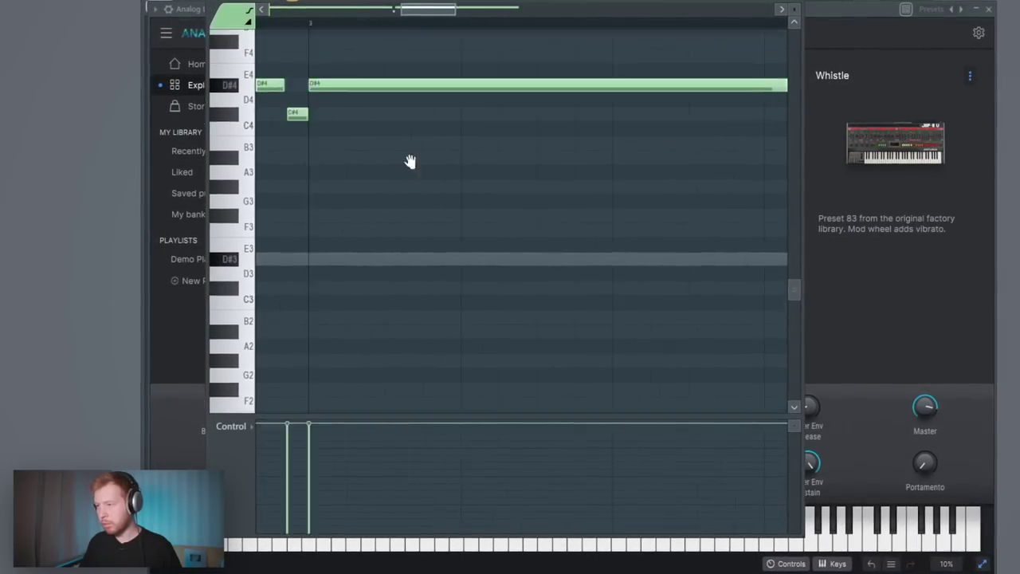
pyautogui.scroll(3, 587, 205)
pyautogui.scroll(-2, 574, 157)
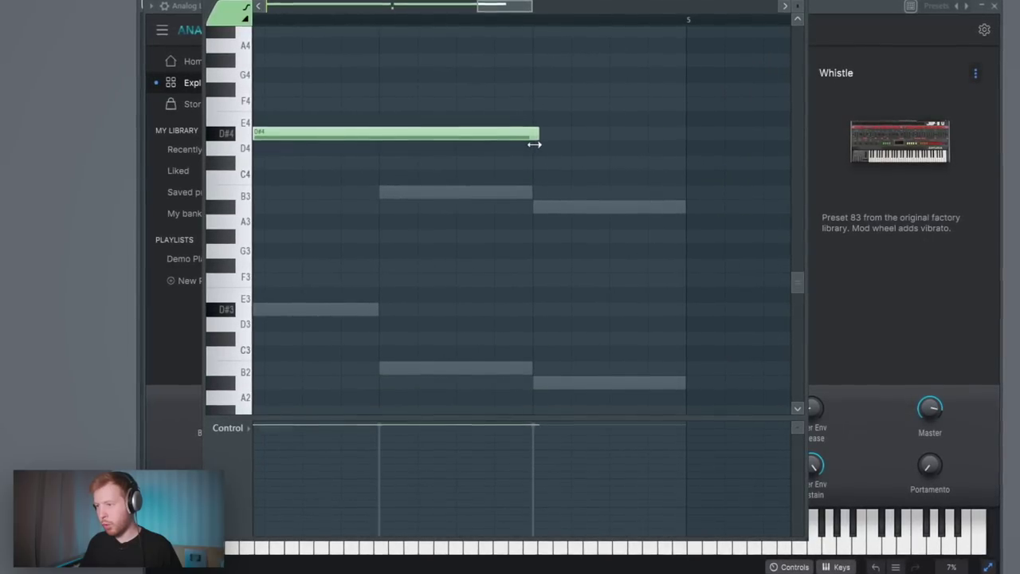
pyautogui.moveTo(566, 106); pyautogui.dragTo(562, 83)
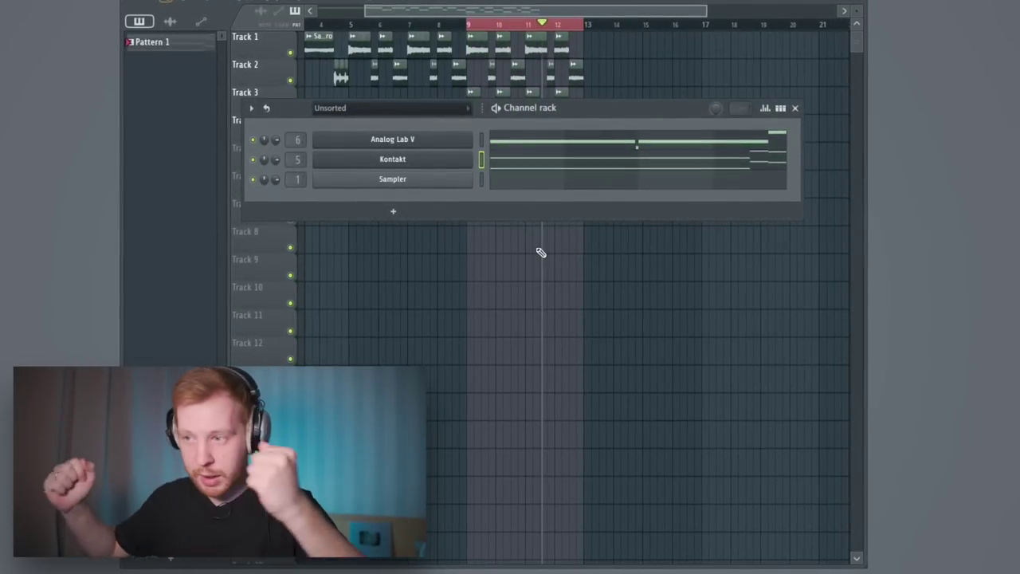
# Clone the Kontakt channel, enter three half-bar chords of D#6, A#6 and D#7 from bar 1, and play them
pyautogui.rightClick(444, 154)
pyautogui.click(514, 275)
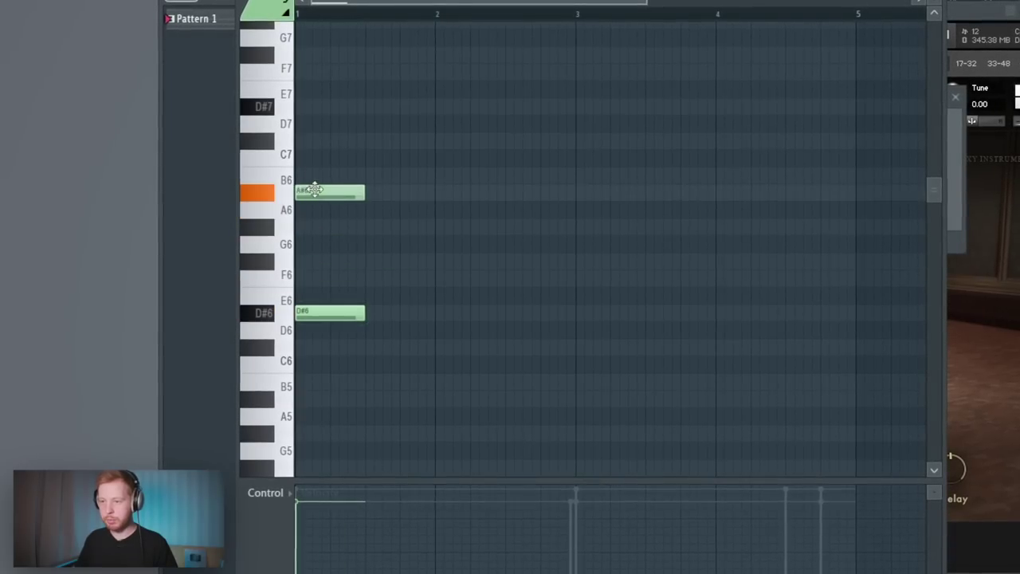
pyautogui.press('space')
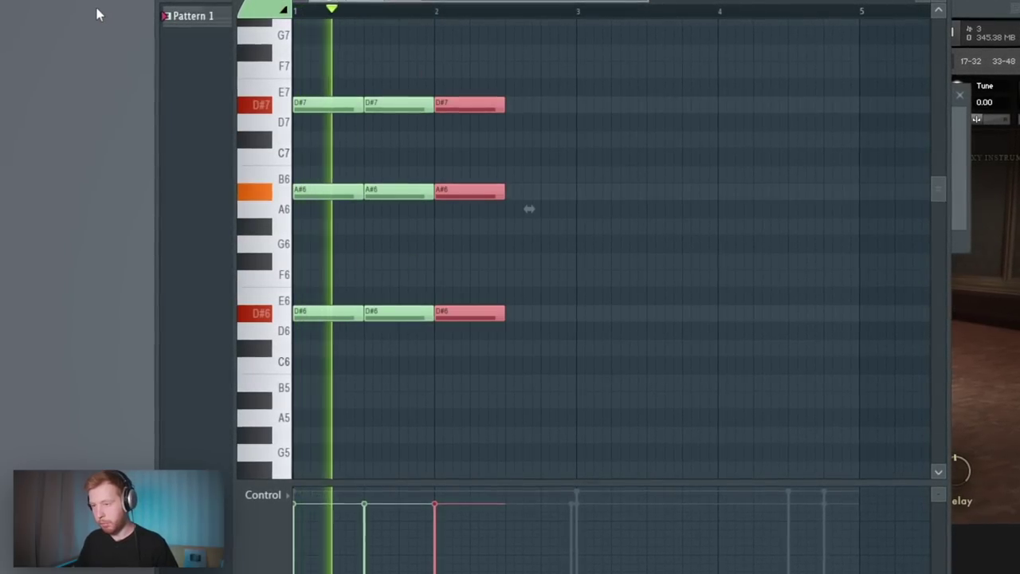
pyautogui.click(530, 208)
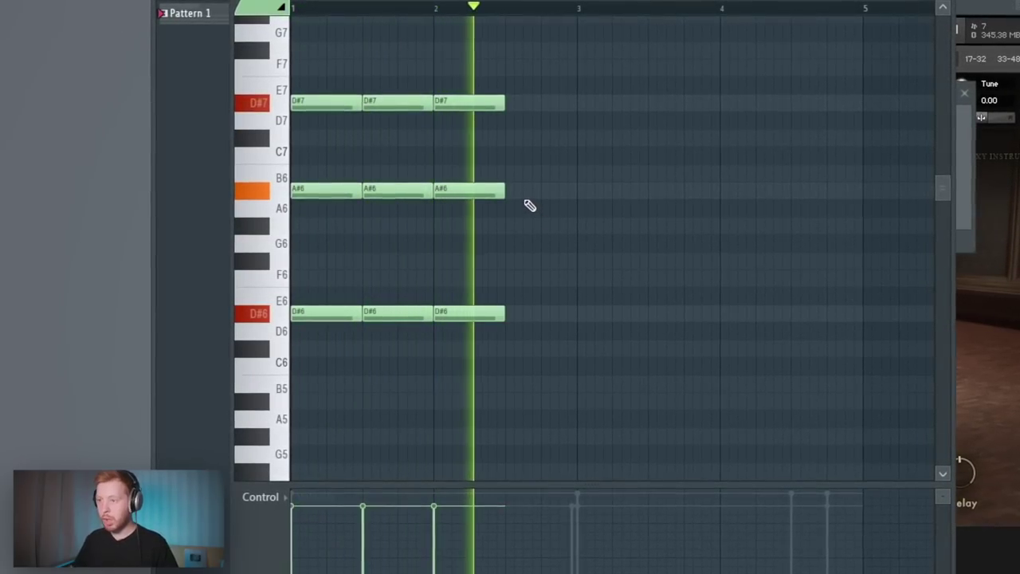
pyautogui.press('space')
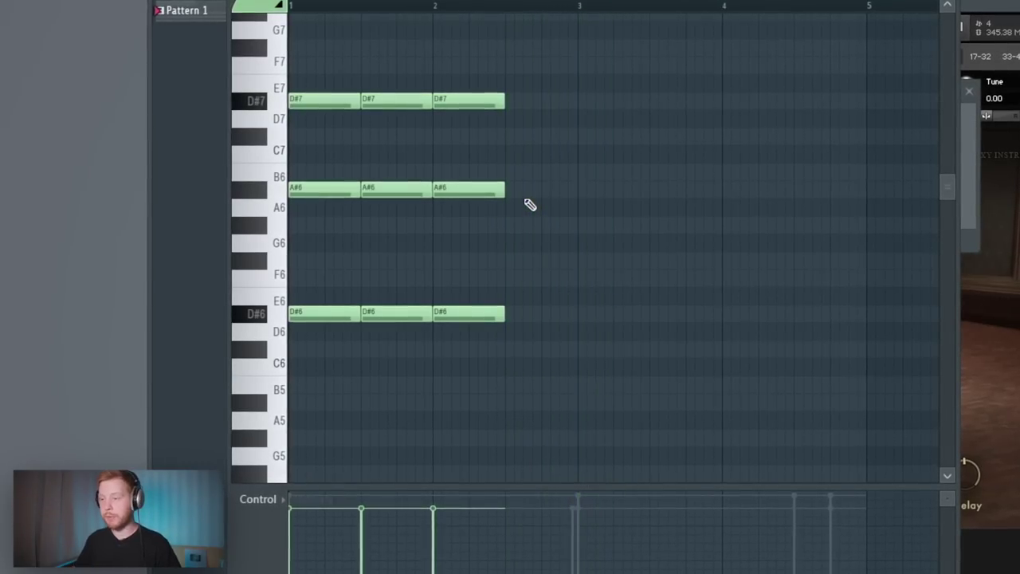
# Repeat the three high piano chords from bar 3 and apply a slight strum with varied velocities using the strumizer
pyautogui.hotkey('ctrl', 'b')
pyautogui.hotkey('alt', 's')
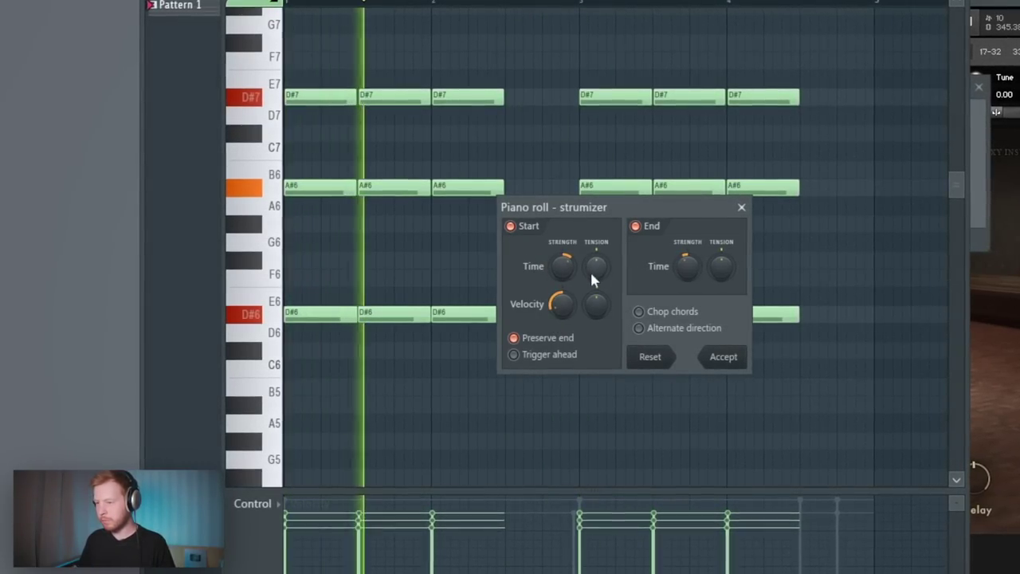
pyautogui.press('Escape')
pyautogui.press('space')
pyautogui.moveTo(533, 51); pyautogui.dragTo(515, 228)
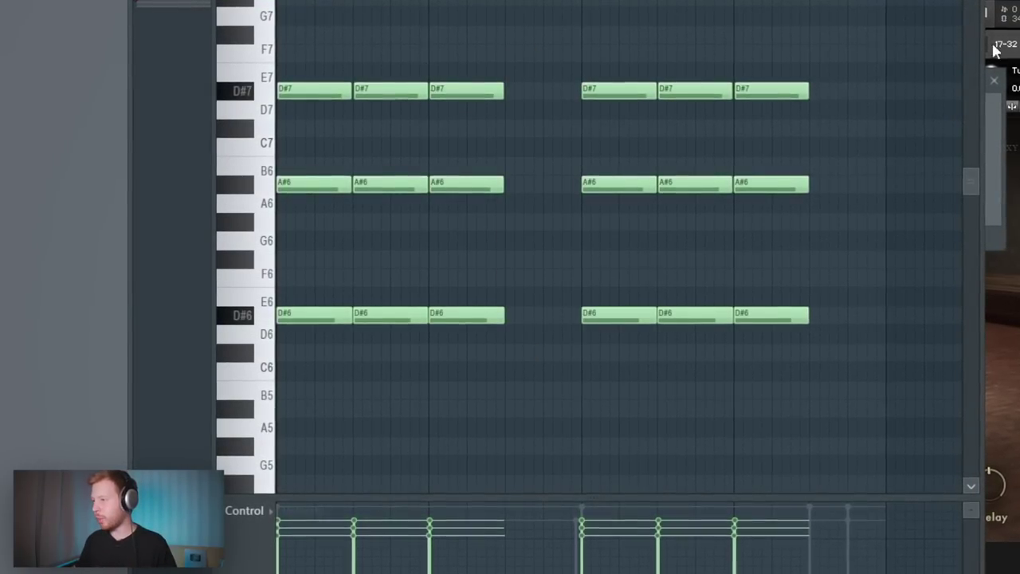
# Add another synth channel, search its preset library for organ and choose the Alp Organ preset
pyautogui.press('F7')
pyautogui.rightClick(533, 171)
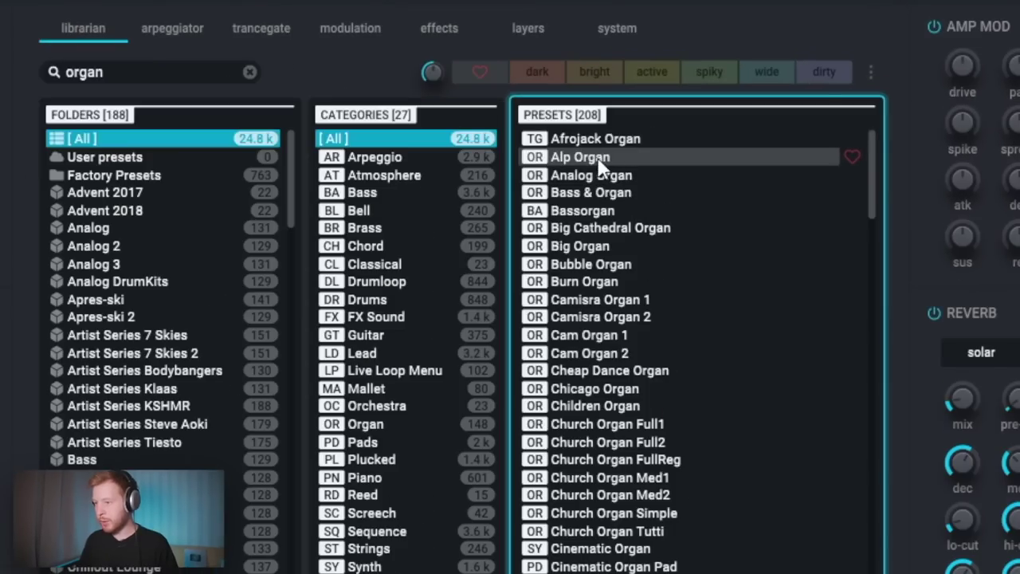
pyautogui.click(596, 157)
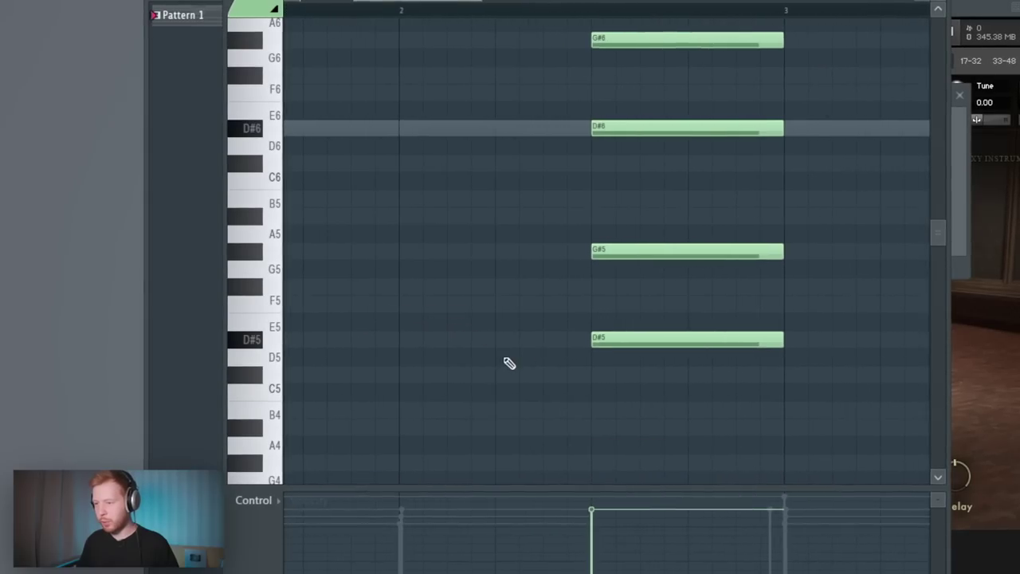
# Enter a stack of short D#4, F4, F#4, G#4, A#4, B4 and C#5 notes just before the organ chord in bar 2
pyautogui.scroll(1, 509, 364)
pyautogui.scroll(-4, 535, 391)
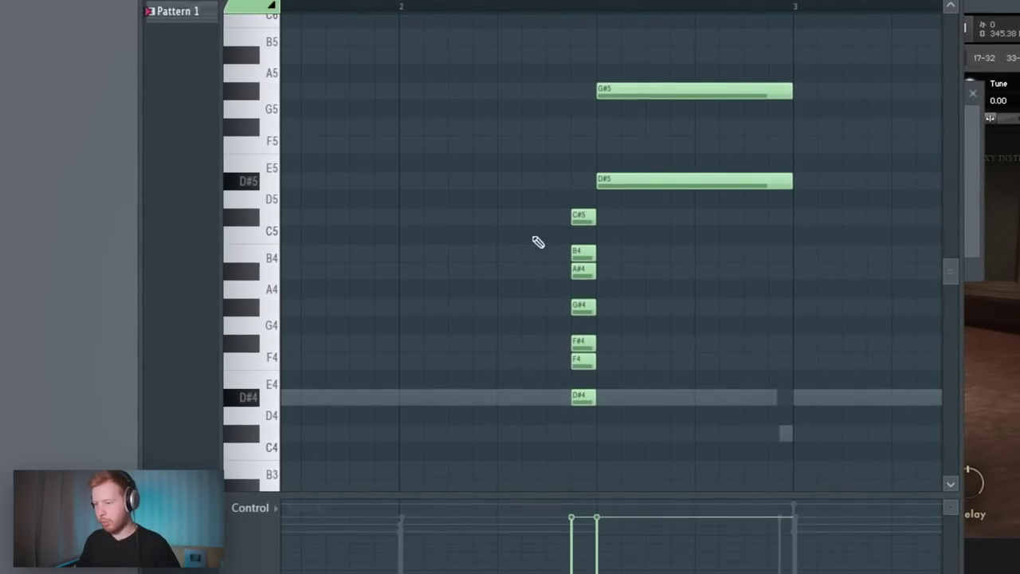
pyautogui.scroll(3, 598, 342)
# Strum the short D#4 to C#5 organ notes into a rising run with the strumizer and adjust their lengths to brief notes
pyautogui.moveTo(490, 203); pyautogui.dragTo(643, 403)
pyautogui.hotkey('alt', 's')
pyautogui.moveTo(542, 212); pyautogui.dragTo(747, 194)
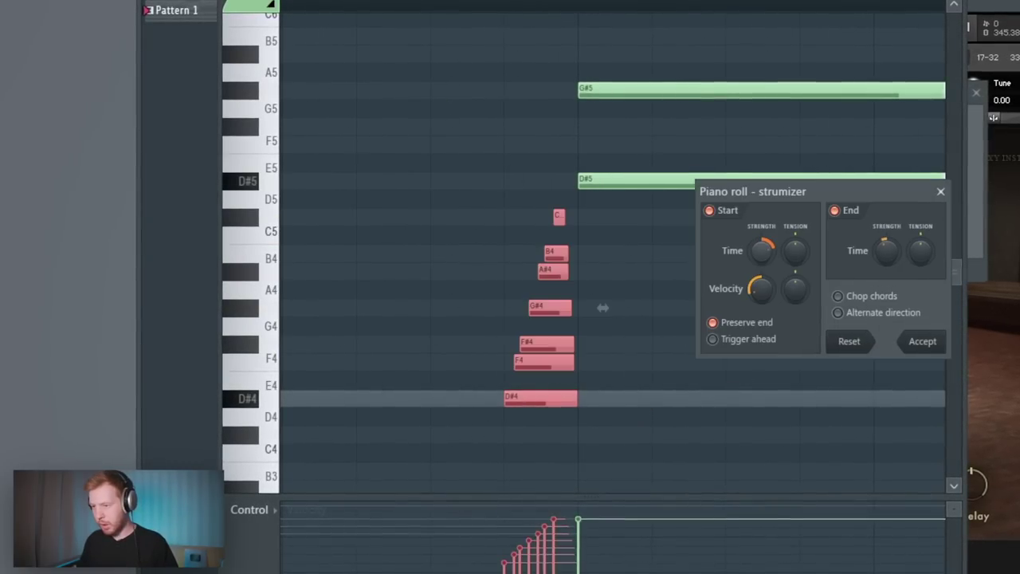
pyautogui.press('space')
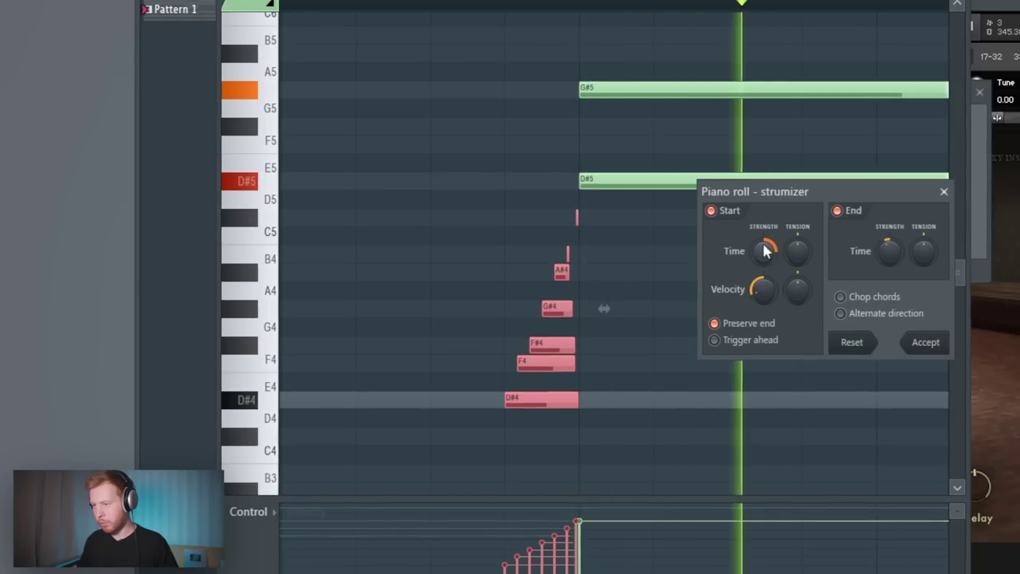
pyautogui.click(927, 345)
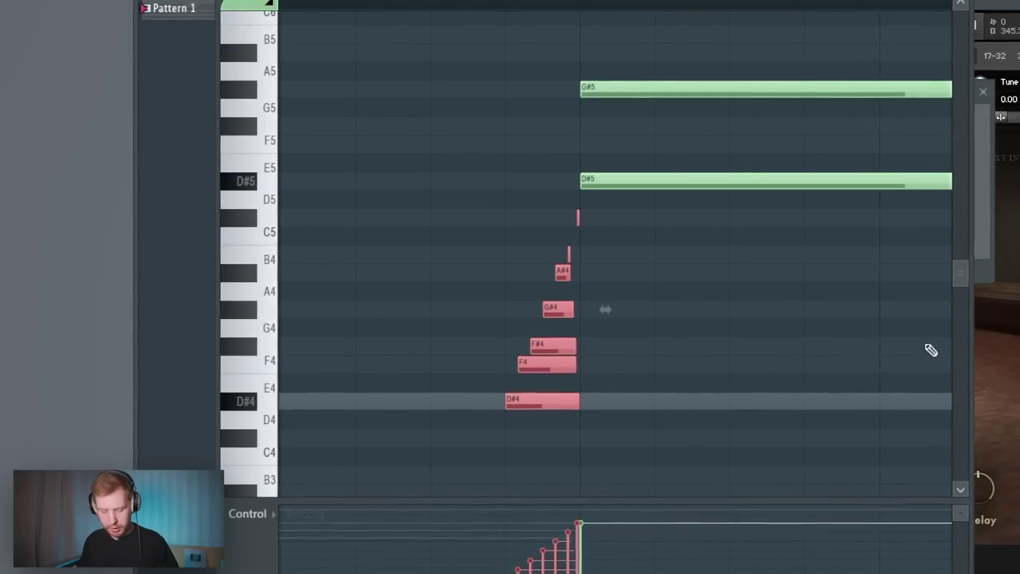
pyautogui.moveTo(601, 345); pyautogui.dragTo(557, 346)
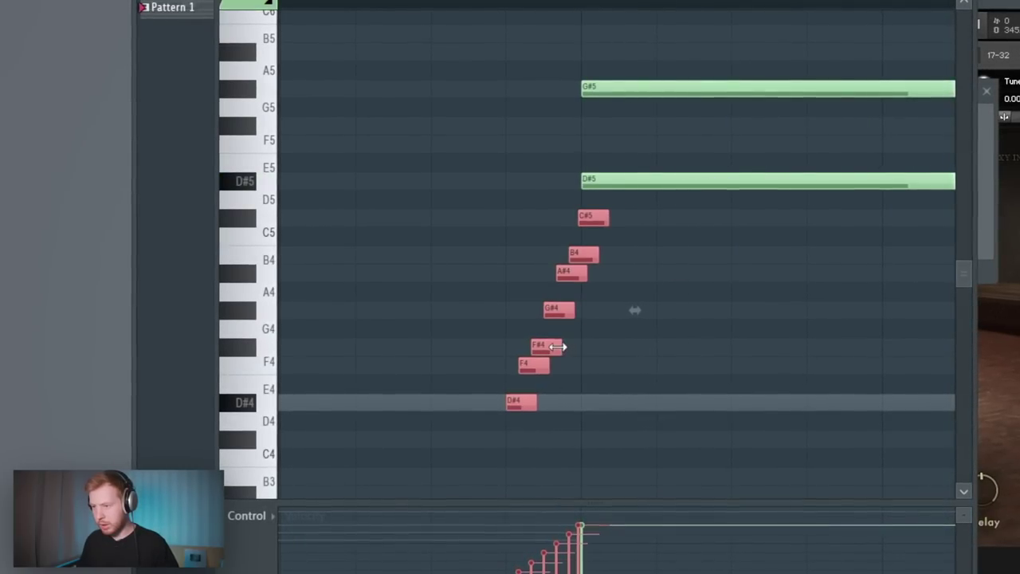
# Select the whole organ part, both the rising run and the D#5 to G#6 chord, and shift it slightly later
pyautogui.scroll(-3, 647, 398)
pyautogui.scroll(4, 661, 409)
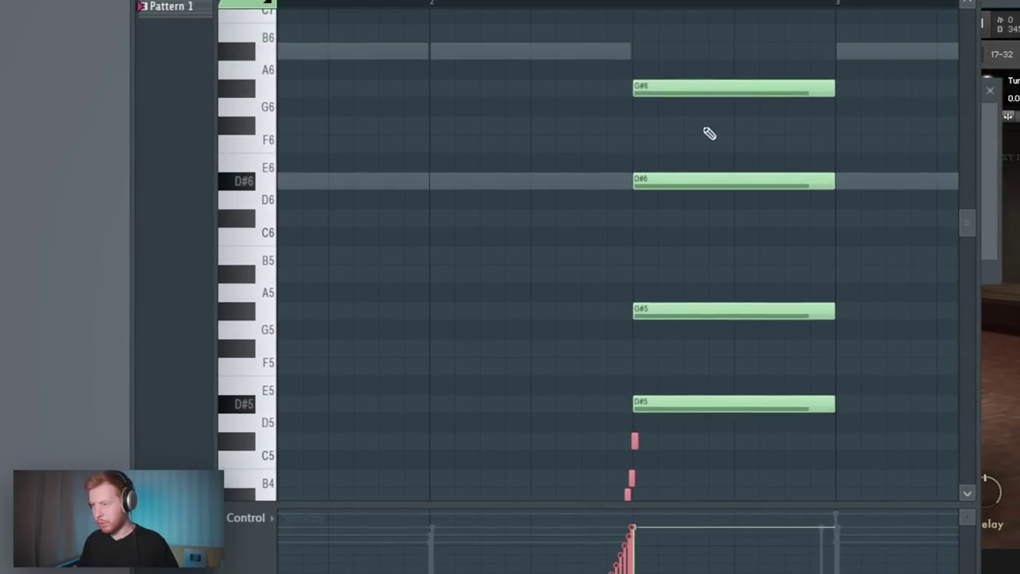
pyautogui.moveTo(728, 17); pyautogui.dragTo(590, 556)
pyautogui.scroll(-5, 529, 499)
pyautogui.scroll(4, 694, 351)
pyautogui.scroll(2, 602, 303)
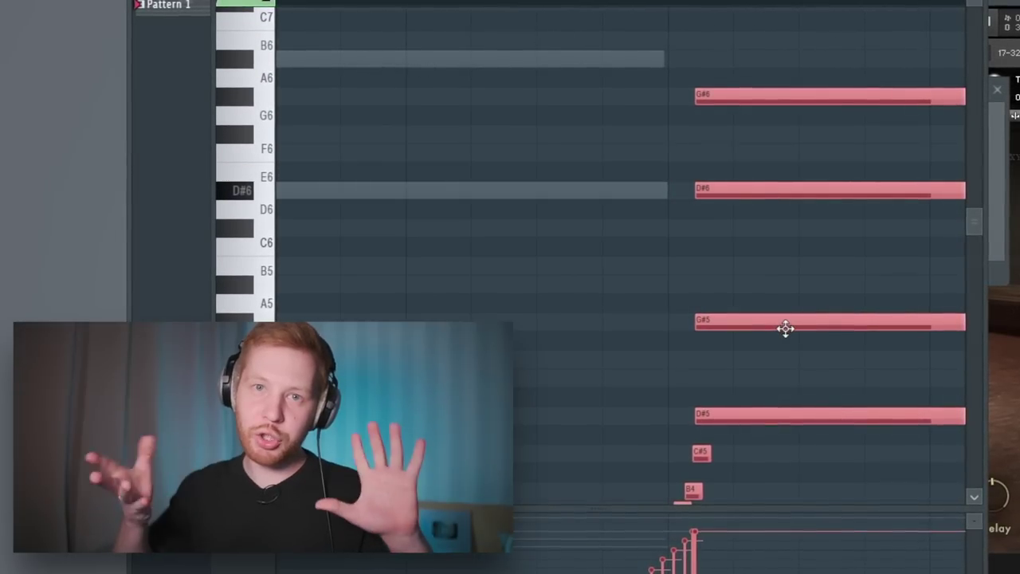
pyautogui.scroll(-5, 510, 279)
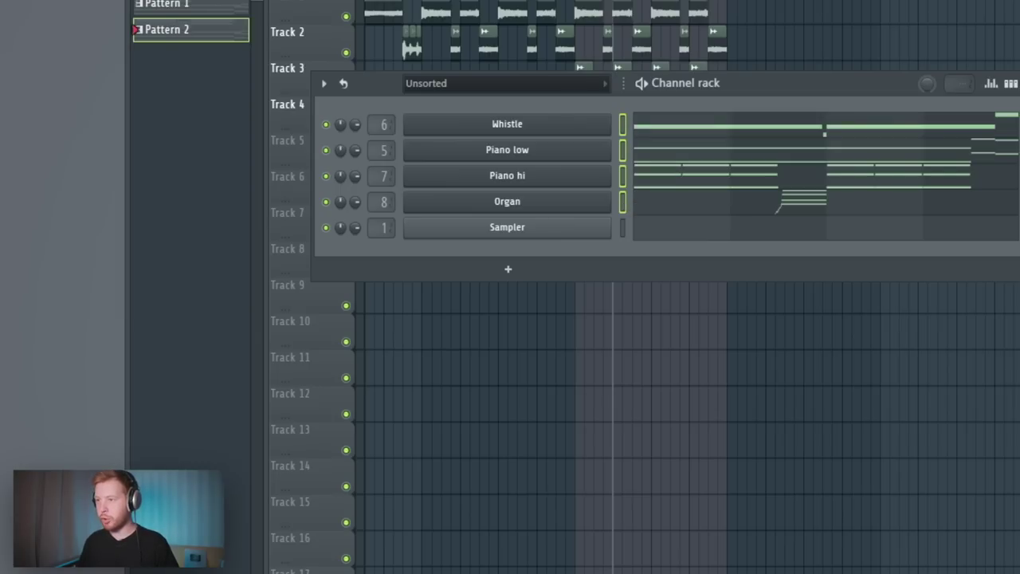
# Split Pattern 2 by channel into separate Whistle, Piano low, Piano hi and Organ patterns
pyautogui.click(558, 1)
pyautogui.click(627, 177)
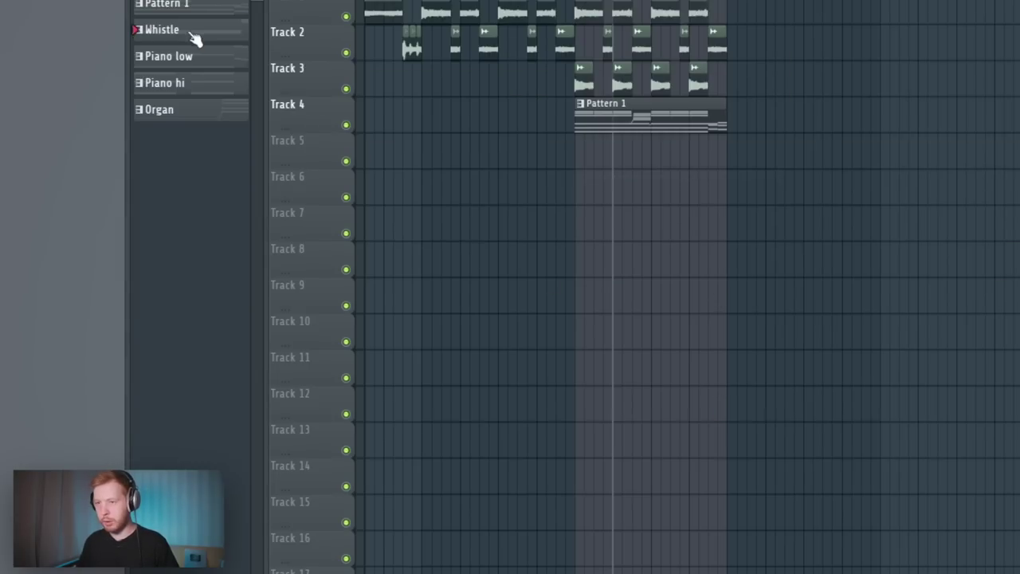
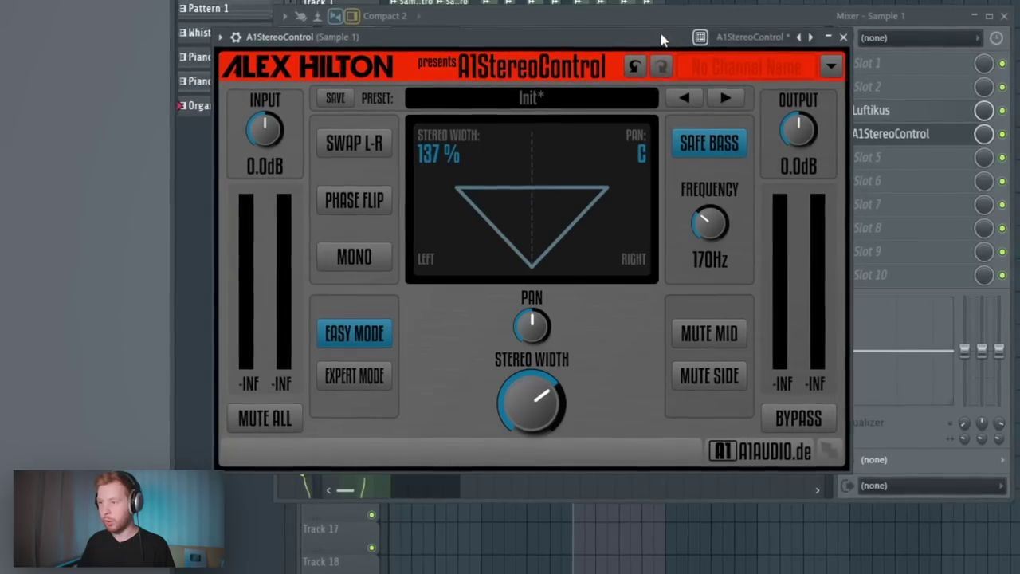
# Set the Safe Bass frequency in Sample 1's A1StereoControl to 121 Hz and add the DC1A3 compressor in slot 5
pyautogui.moveTo(727, 228)
pyautogui.mouseDown()
pyautogui.moveTo(727, 168)
pyautogui.moveTo(727, 271)
pyautogui.moveTo(727, 228)
pyautogui.moveTo(715, 235)
pyautogui.mouseUp()
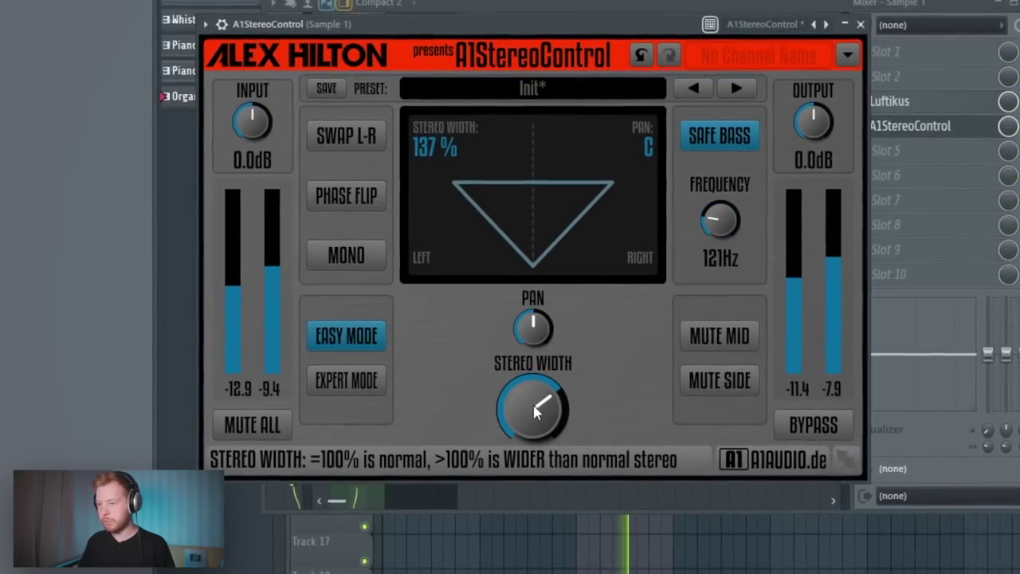
pyautogui.click(892, 150)
pyautogui.moveTo(894, 170)
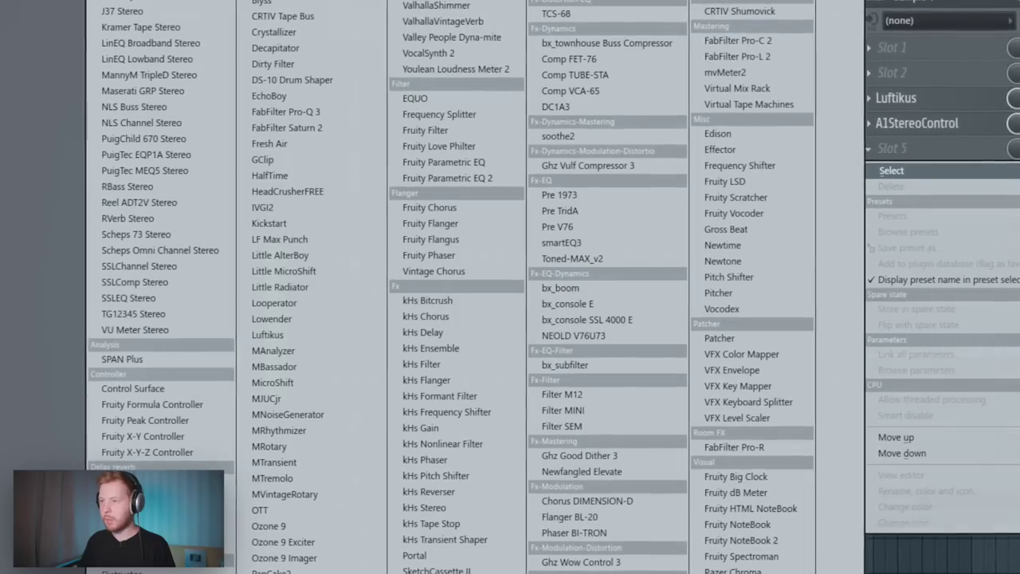
pyautogui.click(574, 106)
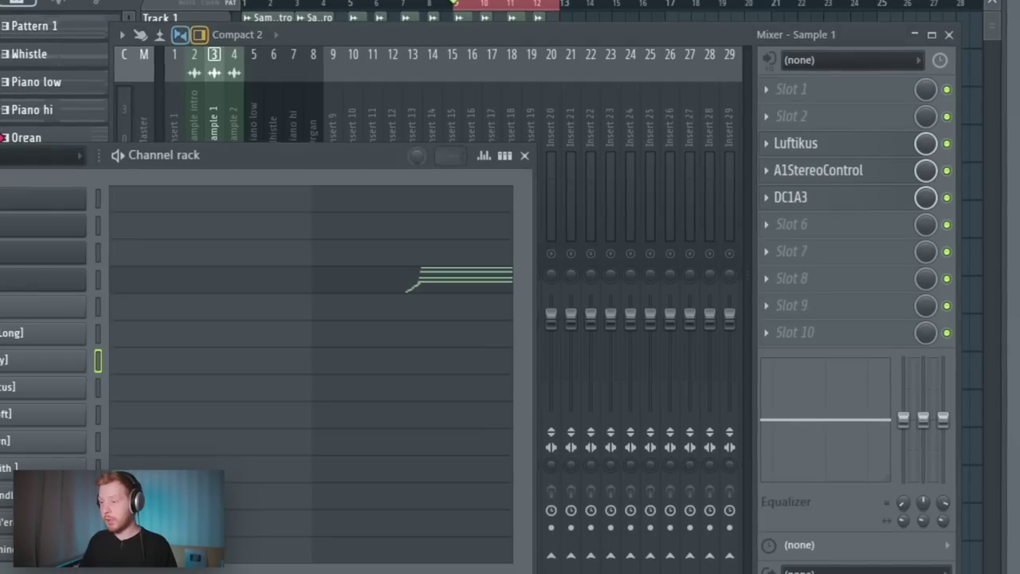
# Bring the channel rack into view, start an empty pattern for the drums and place a D#5 note at the start of MZ 808 [Super Long]
pyautogui.moveTo(287, 152); pyautogui.dragTo(657, 42)
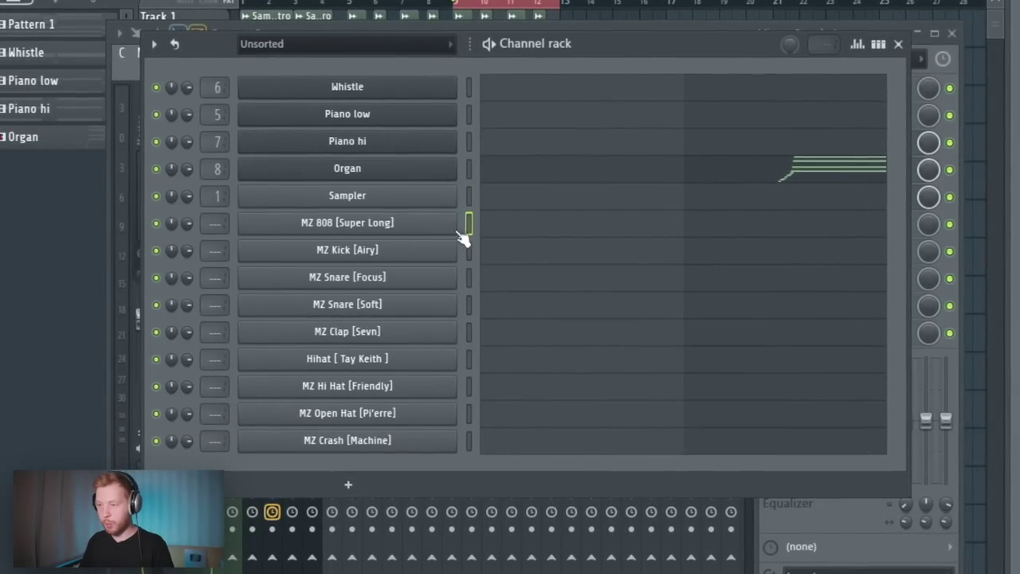
pyautogui.click(455, 230)
pyautogui.moveTo(104, 48); pyautogui.dragTo(697, 116)
pyautogui.click(350, 148)
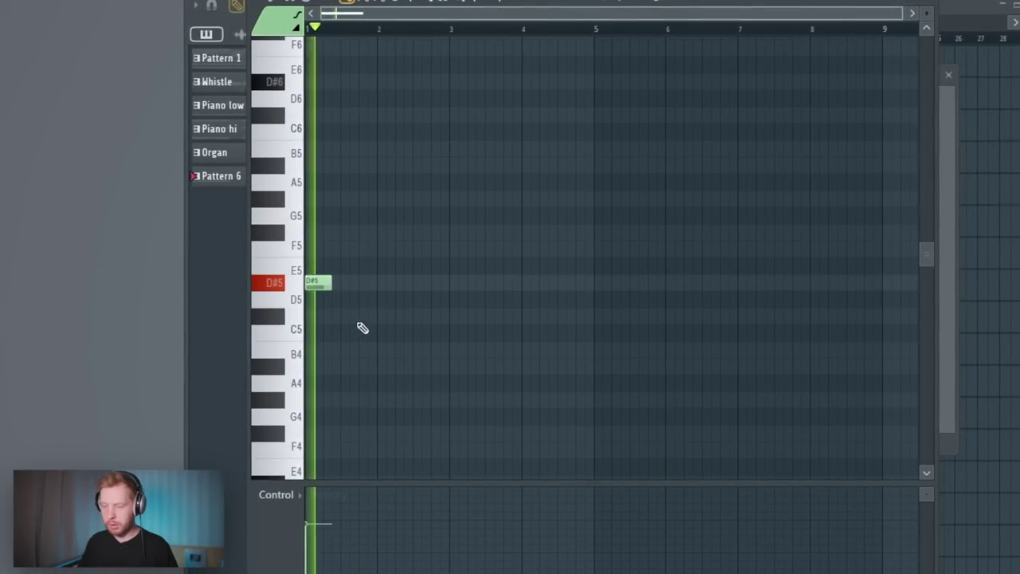
# Fill bars 1 and 2 of the 808 with four consecutive D#5 notes and duplicate the phrase into bars 3 and 4
pyautogui.scroll(2, 351, 331)
pyautogui.click(399, 287)
pyautogui.scroll(1, 446, 300)
pyautogui.scroll(-1, 510, 319)
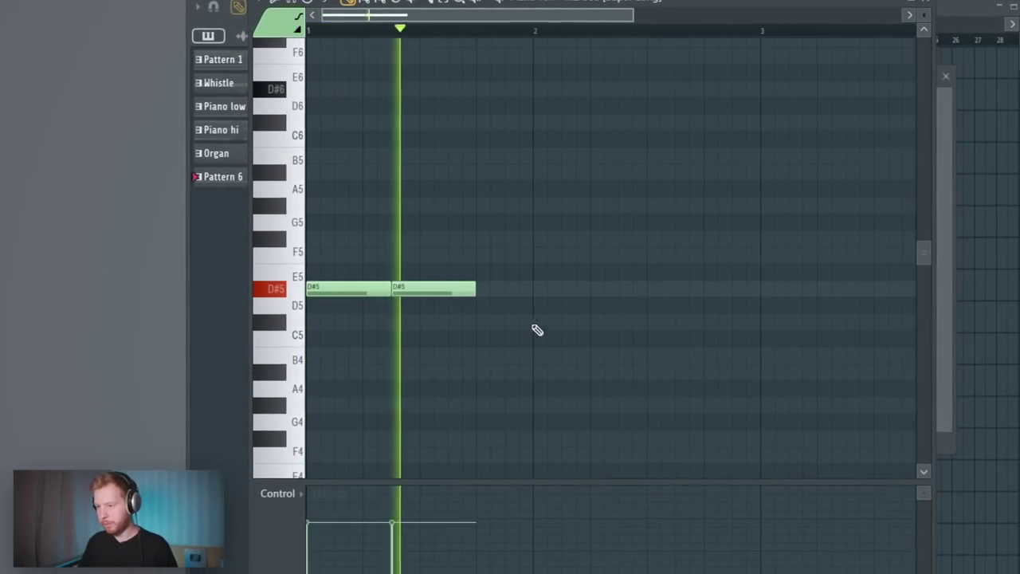
pyautogui.click(495, 288)
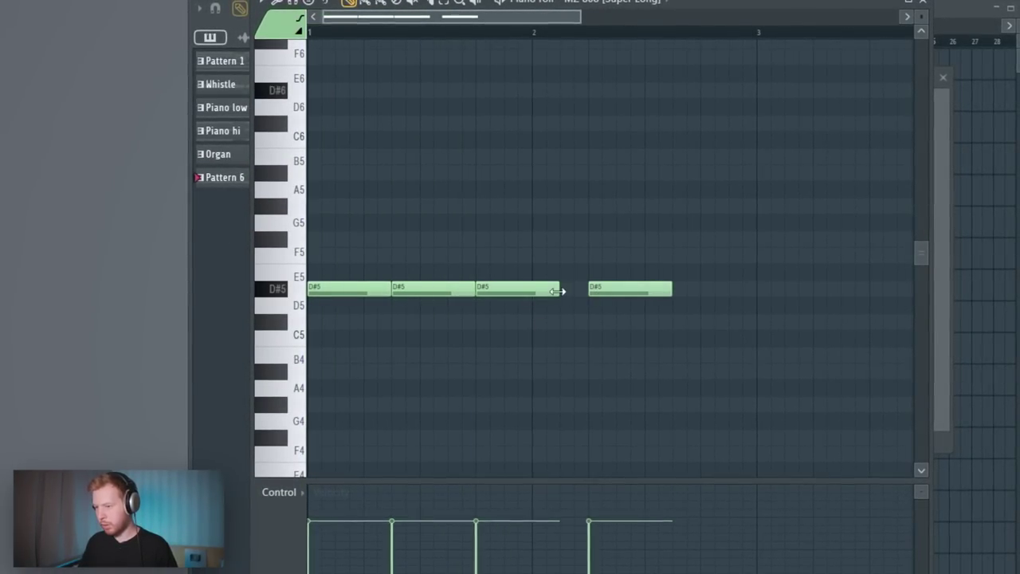
pyautogui.hotkey('ctrl', 'b')
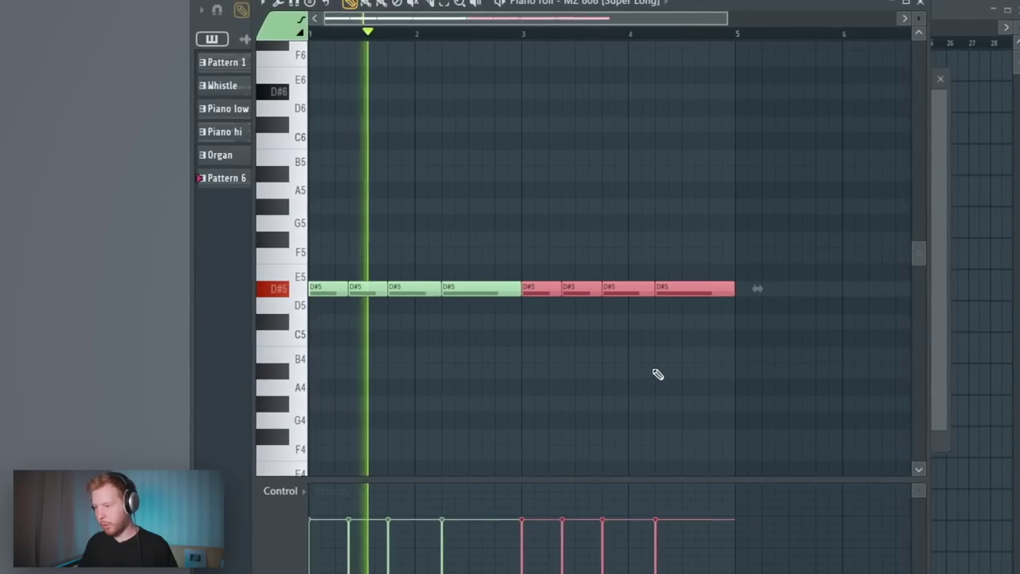
# End the 808's bar 4 with B4 and A#5 notes, duplicate the four bars, and raise the bar 8 B4 by an octave
pyautogui.click(669, 338)
pyautogui.moveTo(670, 345); pyautogui.dragTo(735, 168)
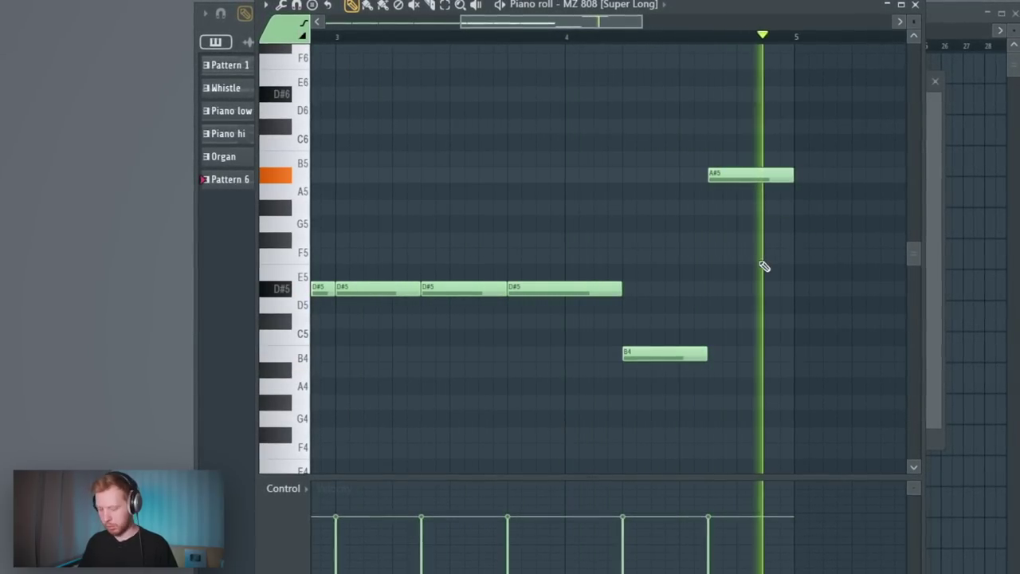
pyautogui.scroll(-2, 763, 264)
pyautogui.click(651, 353)
pyautogui.hotkey('ctrl', 'Up')
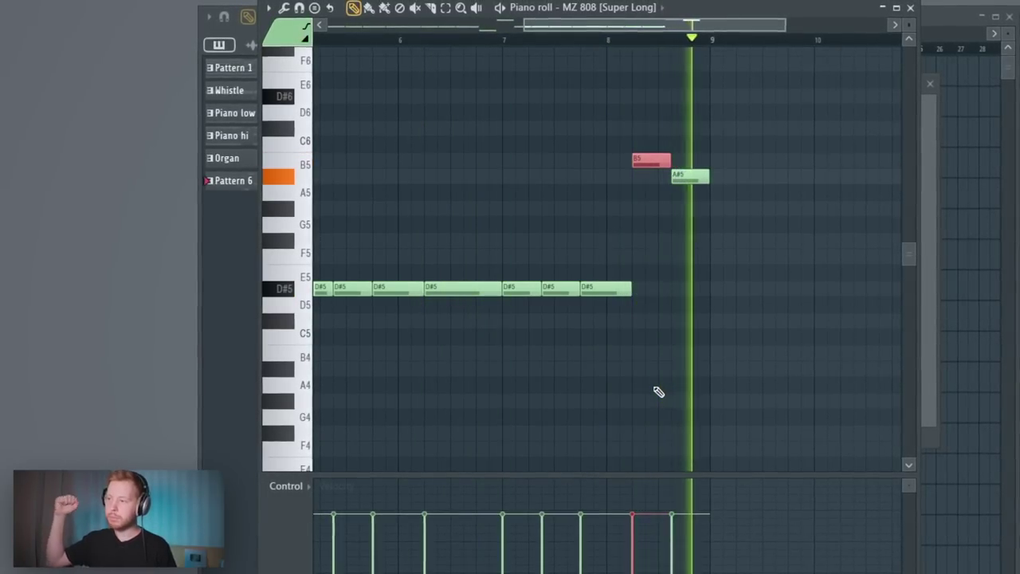
# Program MZ Kick [Airy] with C5 hits following the 808 over bars 1 to 4 and duplicate the phrase across bars 5 to 8
pyautogui.press('F7')
pyautogui.click(542, 250)
pyautogui.press('F7')
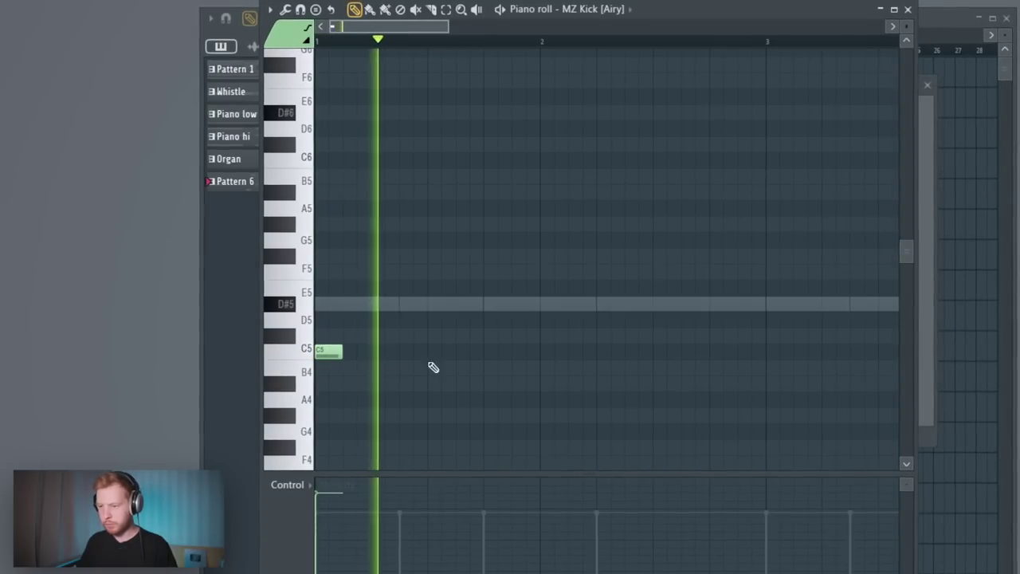
pyautogui.click(602, 351)
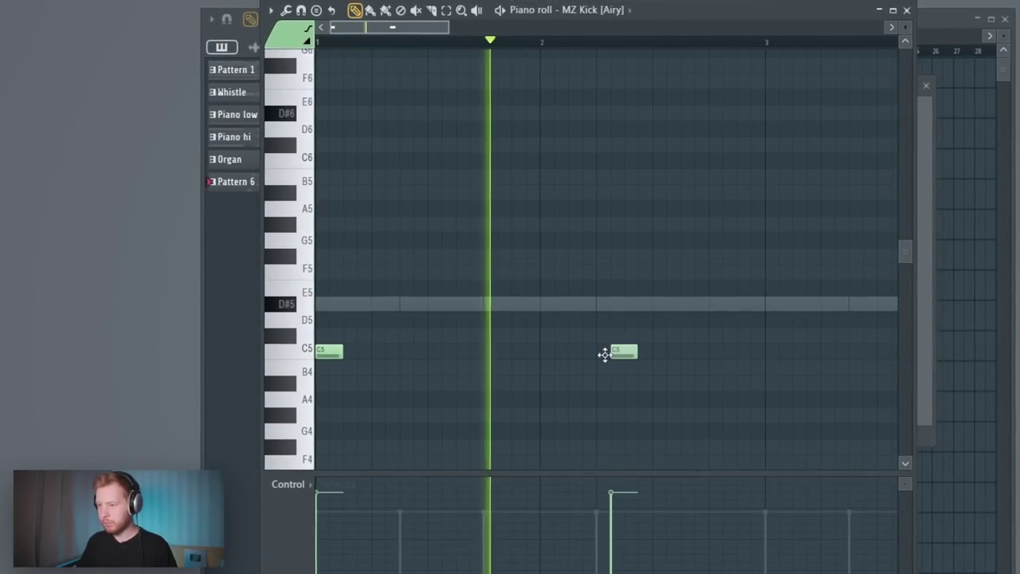
pyautogui.click(770, 356)
pyautogui.hscroll(4, 529, 391)
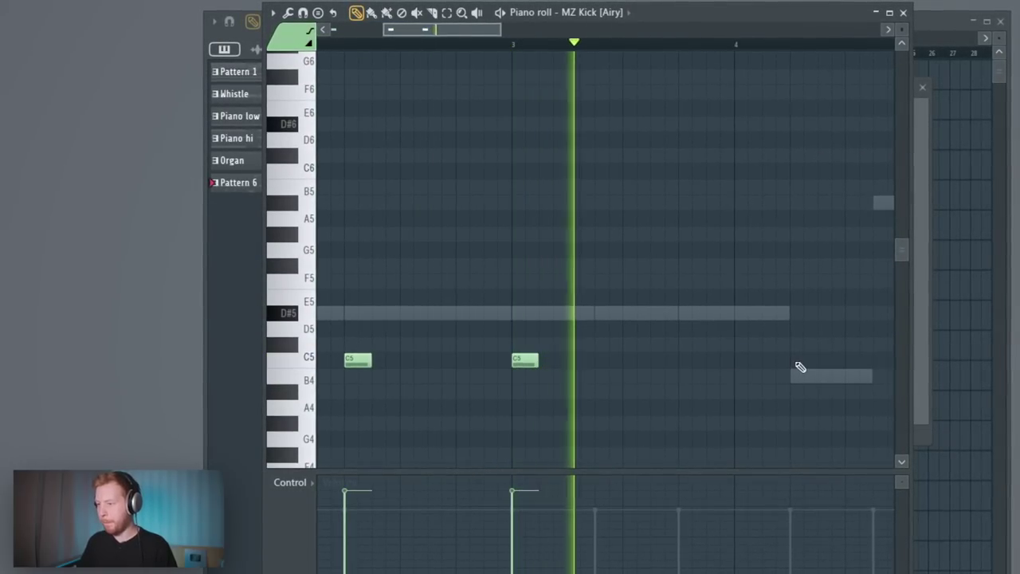
pyautogui.hscroll(3, 686, 376)
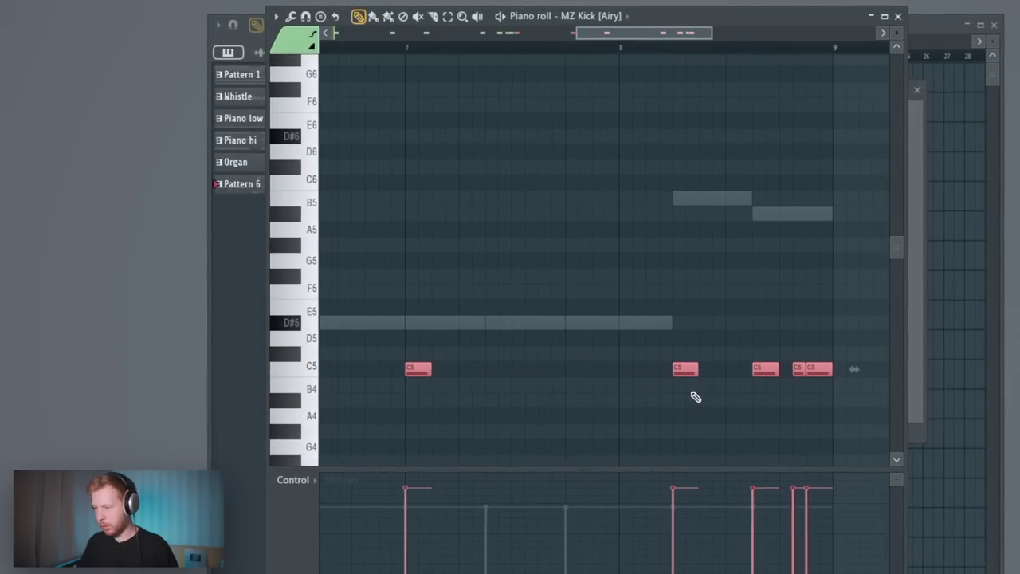
# Vary the kick's ending: shift a hit to just before bar 8, add one in bar 8 and delete the last three hits
pyautogui.scroll(2, 695, 397)
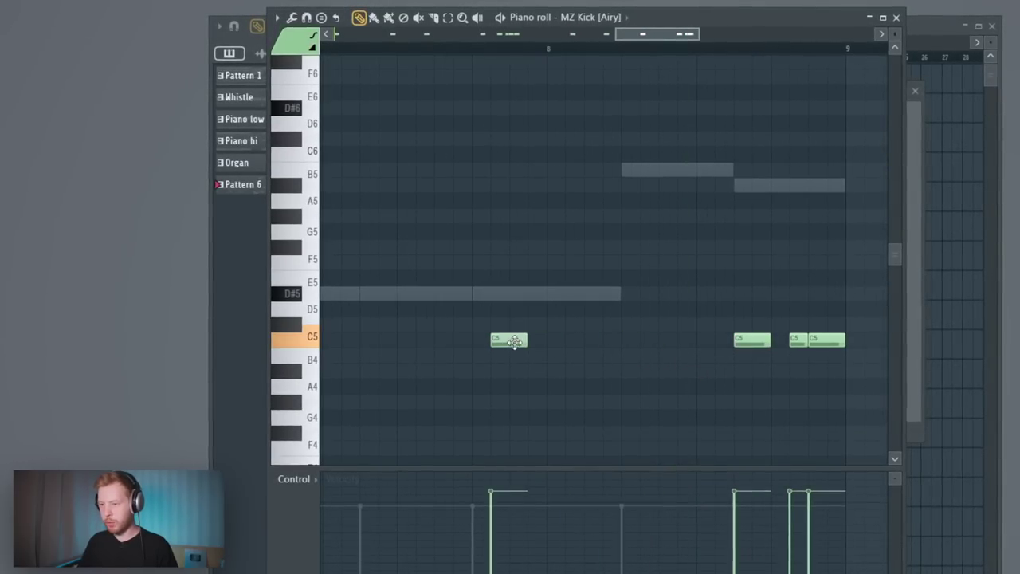
pyautogui.scroll(-2, 487, 109)
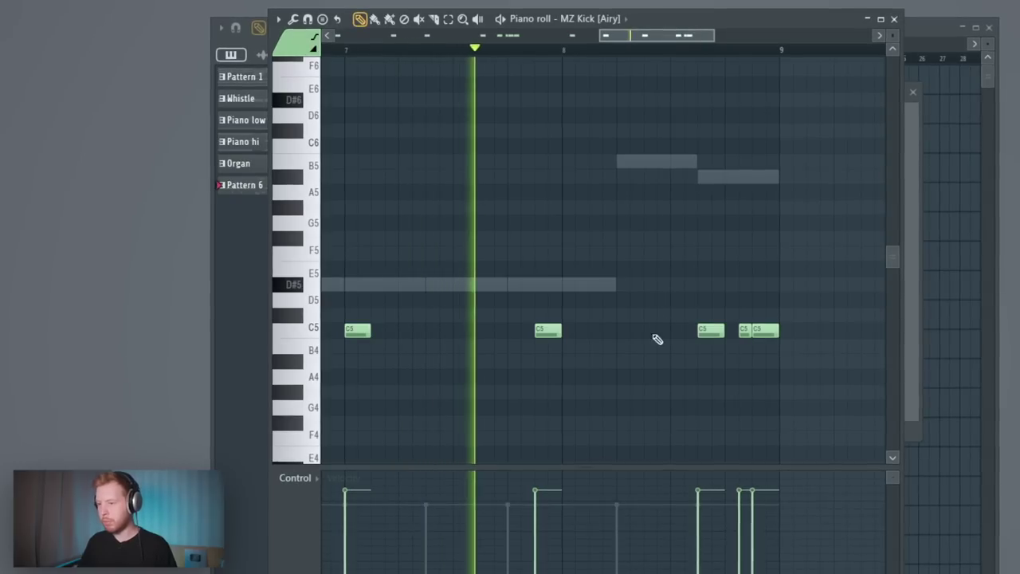
pyautogui.click(649, 332)
pyautogui.rightClick(711, 330)
pyautogui.rightClick(744, 330)
pyautogui.rightClick(764, 330)
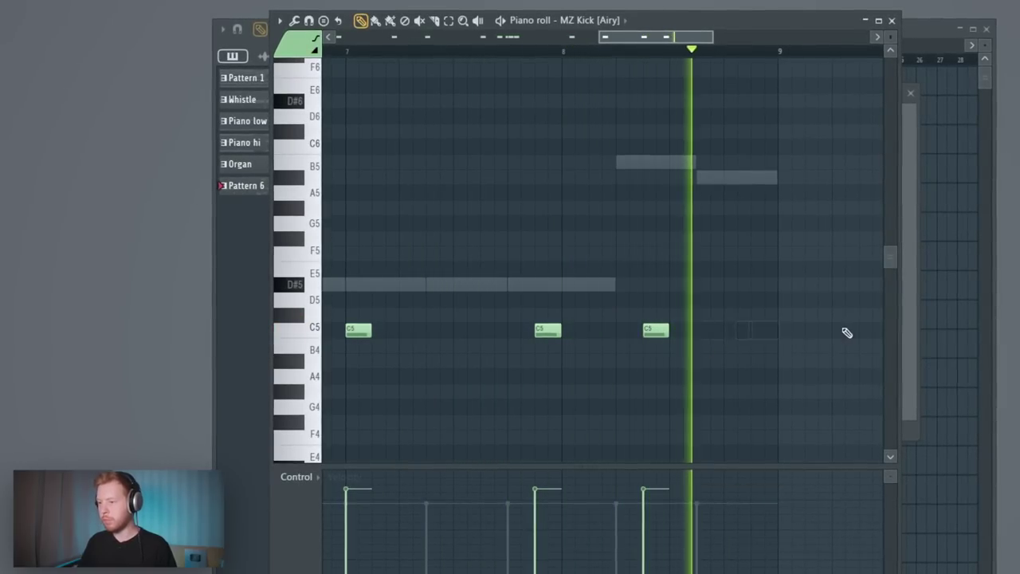
pyautogui.click(888, 22)
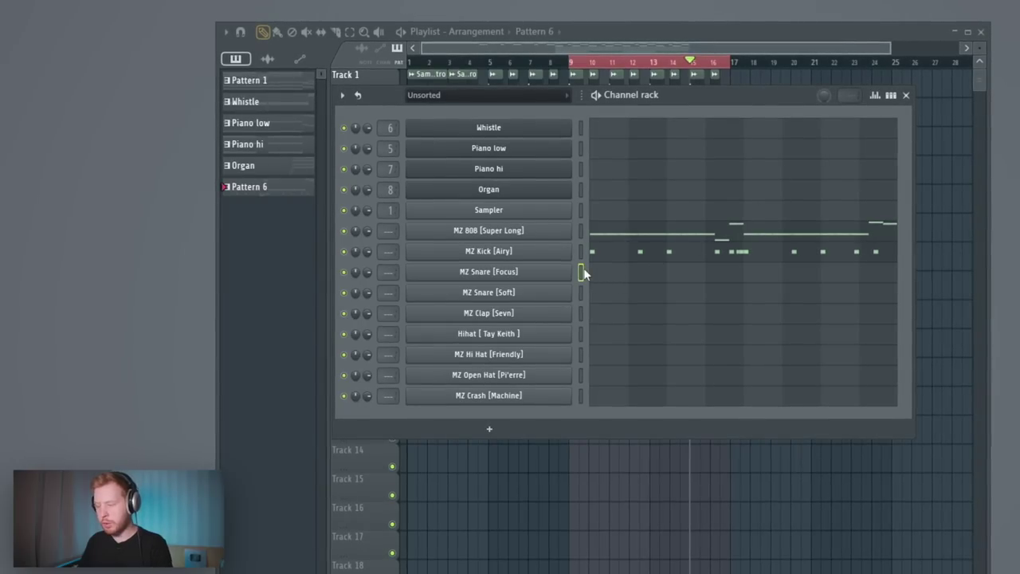
# Place a C5 hit on beat 3 of bar 1 in MZ Snare [Focus] and duplicate it through all eight bars
pyautogui.click(603, 273)
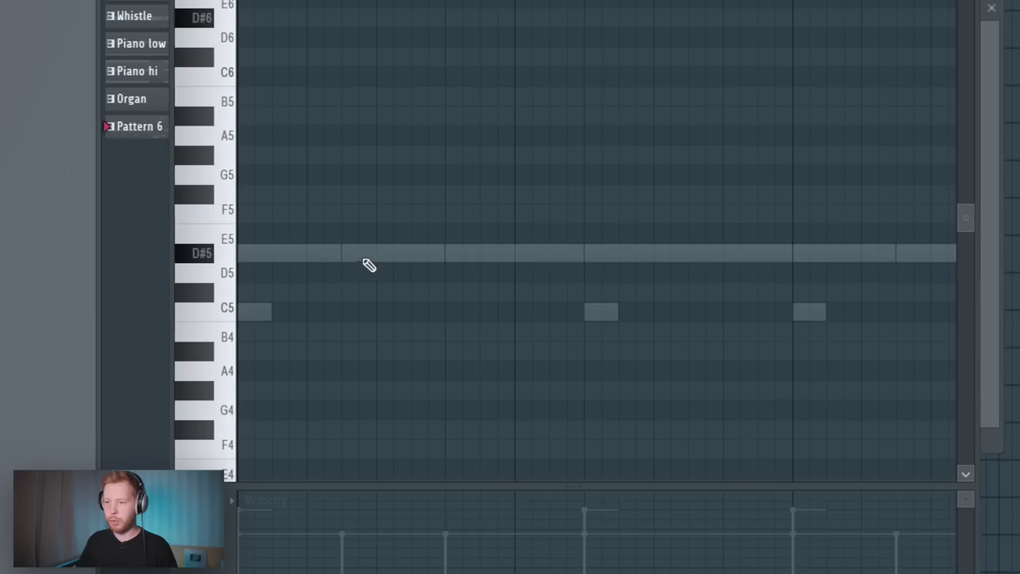
pyautogui.scroll(-2, 391, 334)
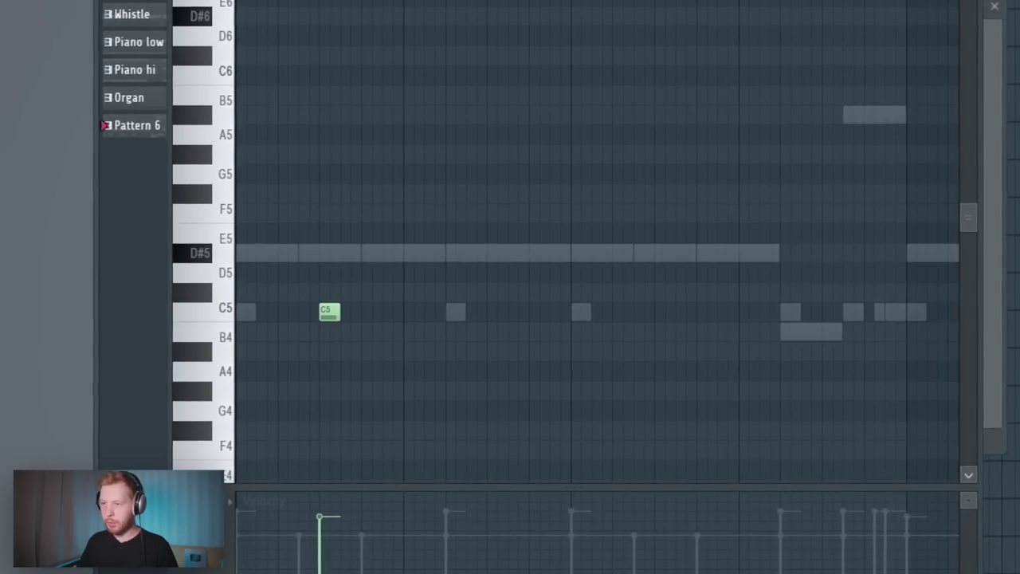
pyautogui.hotkey('ctrl', 'a')
pyautogui.hotkey('ctrl', 'b')
pyautogui.hotkey('ctrl', 'b')
pyautogui.hotkey('ctrl', 'b')
pyautogui.hotkey('ctrl', 'b')
pyautogui.hotkey('ctrl', 'b')
pyautogui.hotkey('ctrl', 'b')
pyautogui.hotkey('ctrl', 'b')
pyautogui.scroll(-2, 883, 11)
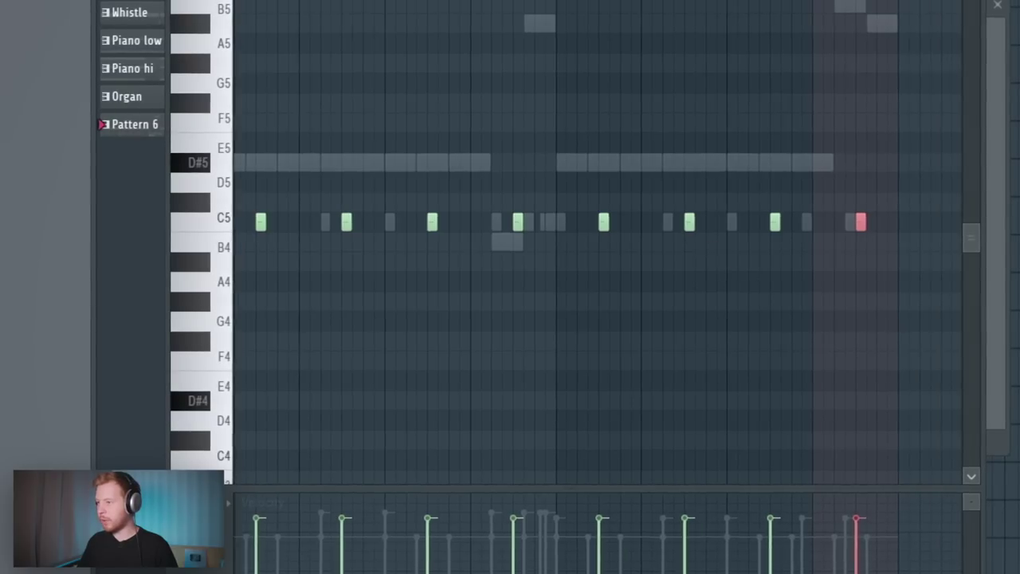
# Replace the bar 8 snare with a fill of short triple hits at its start and middle, followed by two longer C5 hits
pyautogui.scroll(3, 893, 224)
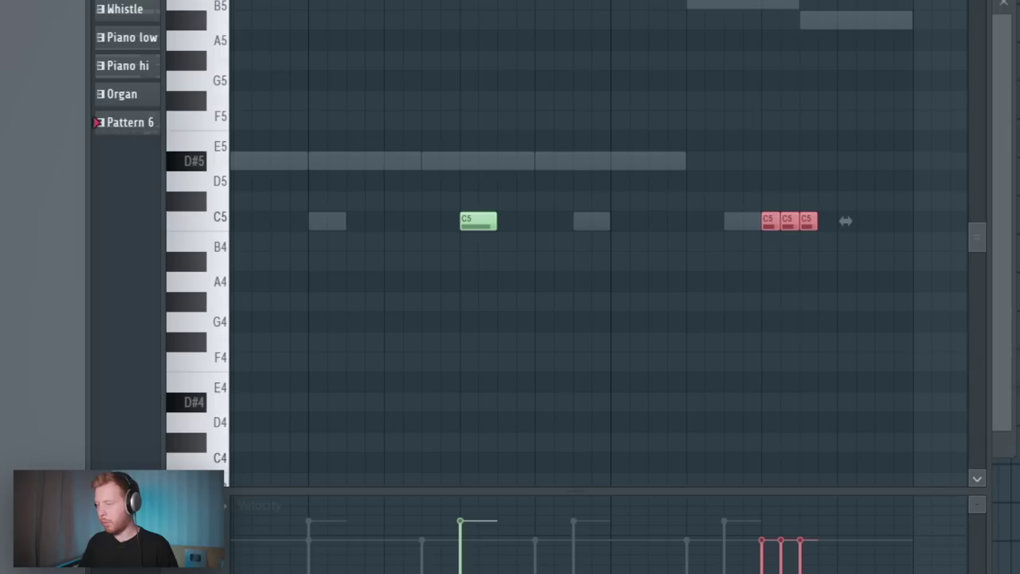
pyautogui.press('space')
pyautogui.click(761, 92)
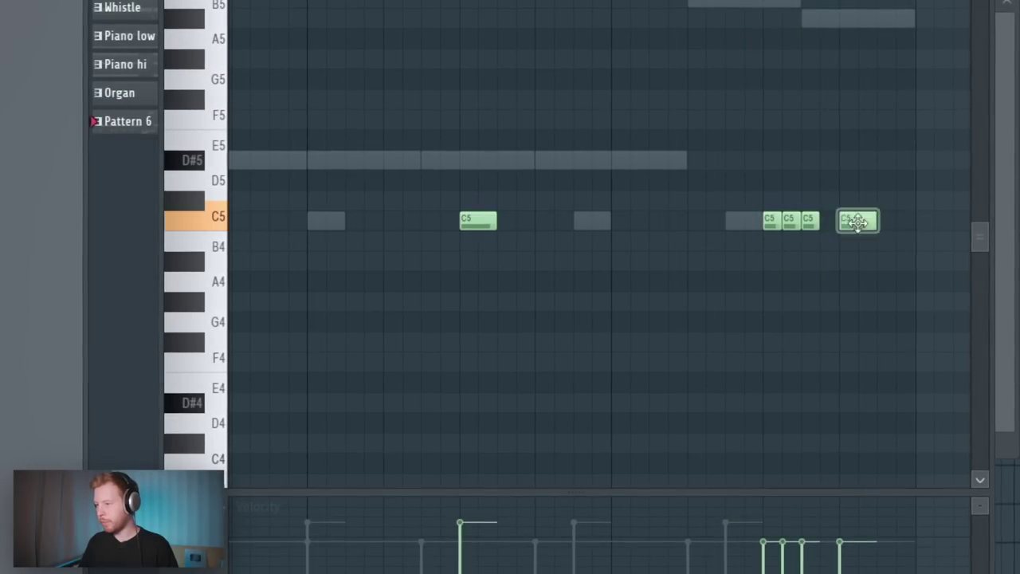
pyautogui.click(886, 222)
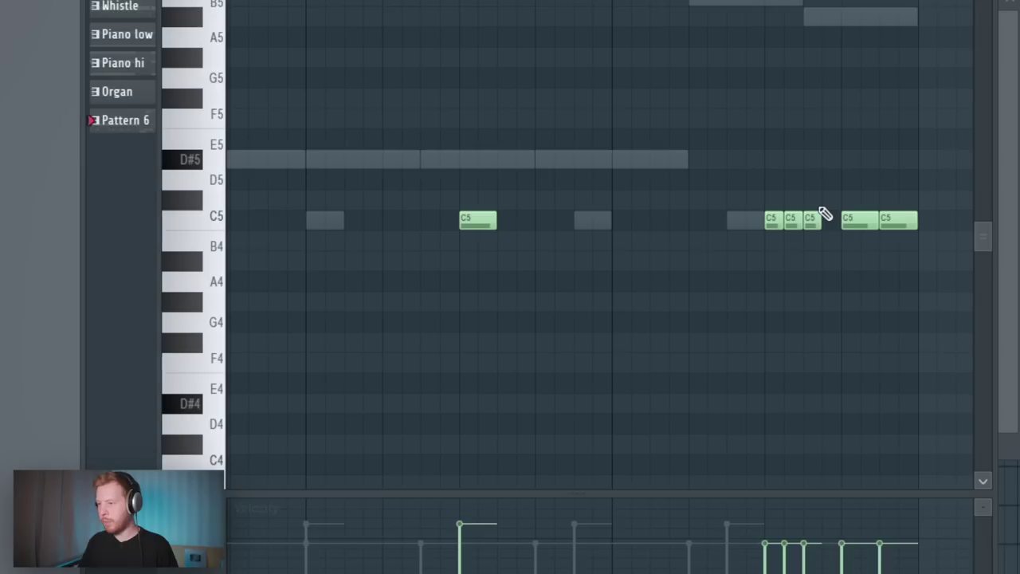
pyautogui.moveTo(647, 221); pyautogui.dragTo(629, 221)
pyautogui.press('space')
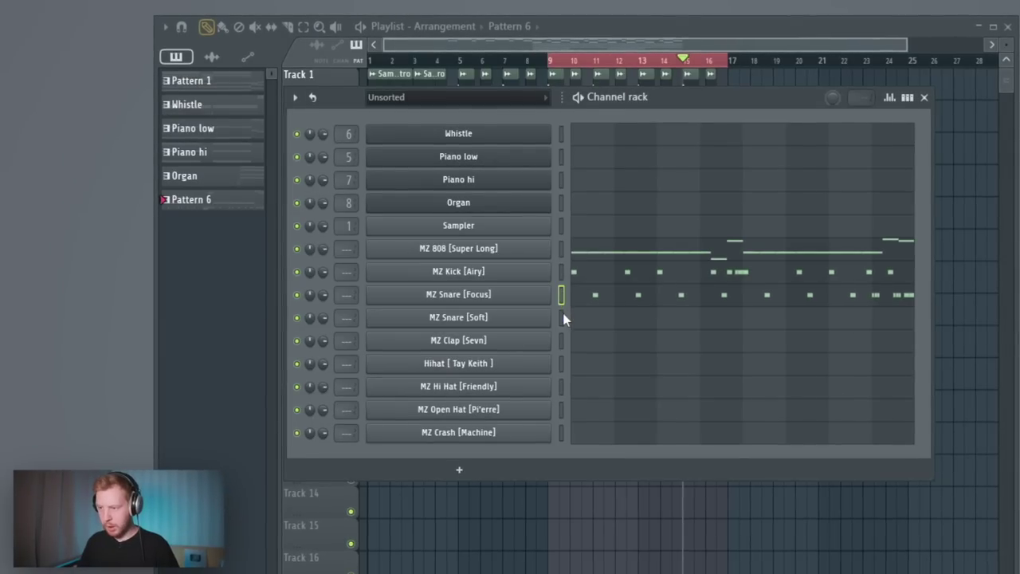
# Copy the MZ Snare [Focus] notes into MZ Snare [Soft] and lower the velocity of the closing fill
pyautogui.click(598, 323)
pyautogui.moveTo(852, 245); pyautogui.dragTo(135, 376)
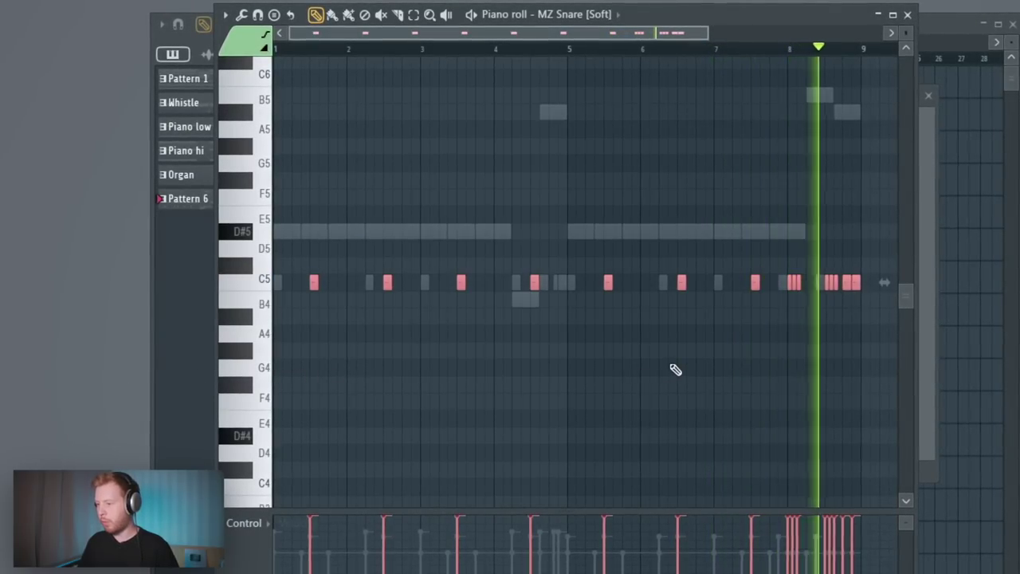
pyautogui.press('space')
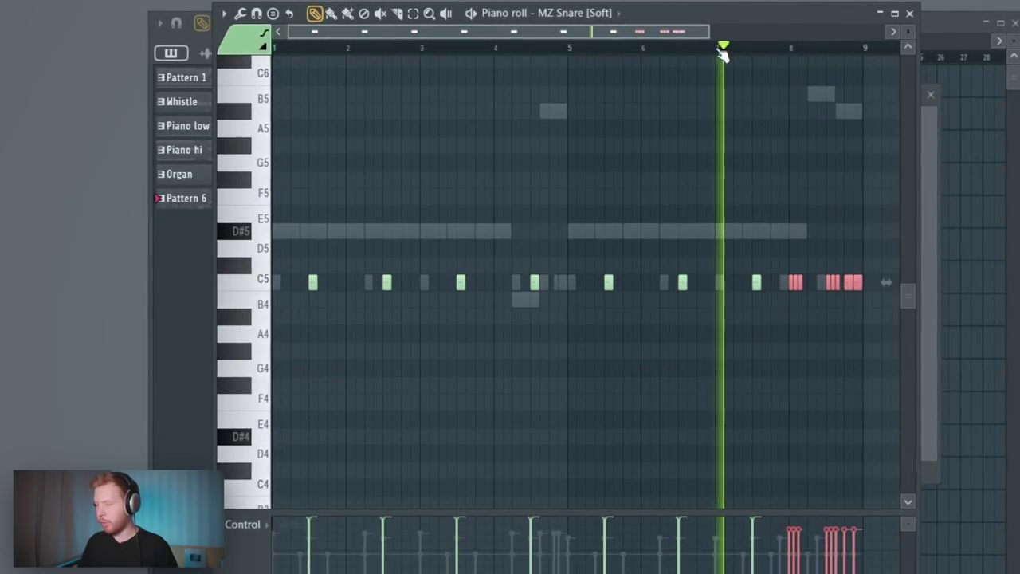
pyautogui.press('F7')
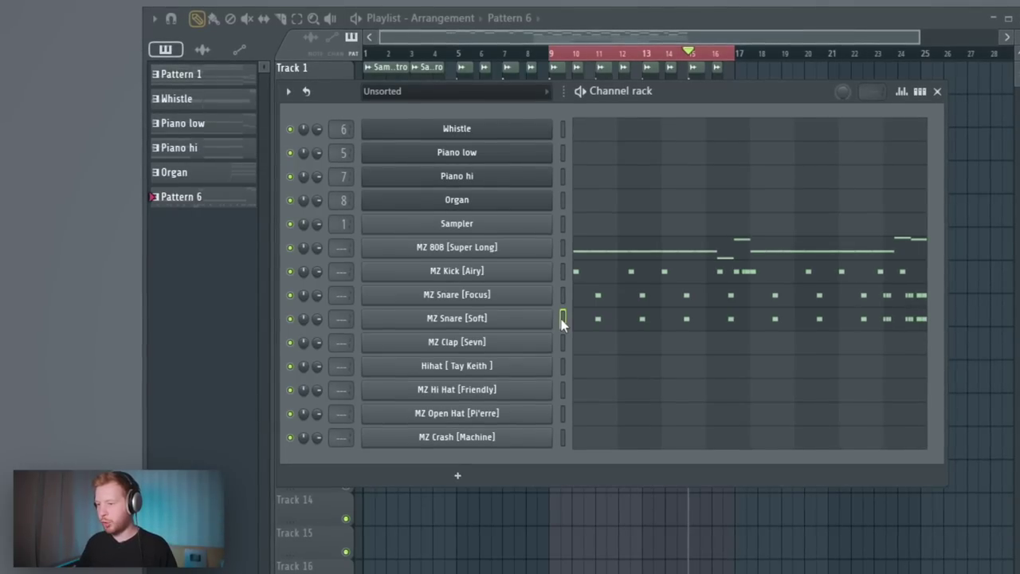
# Select all the MZ Snare [Focus] notes and lower their velocity
pyautogui.click(539, 323)
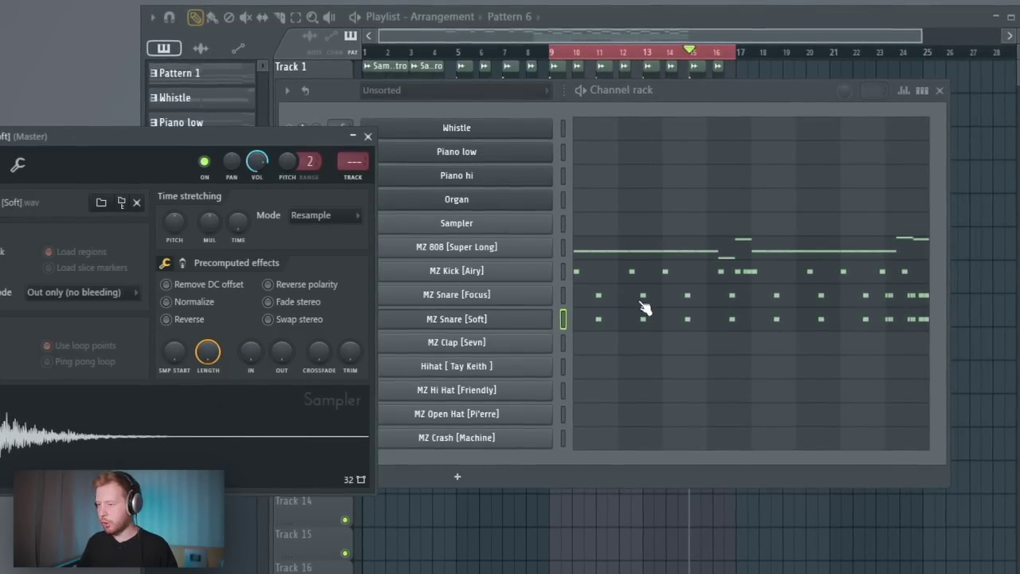
pyautogui.click(642, 303)
pyautogui.moveTo(880, 238); pyautogui.dragTo(269, 385)
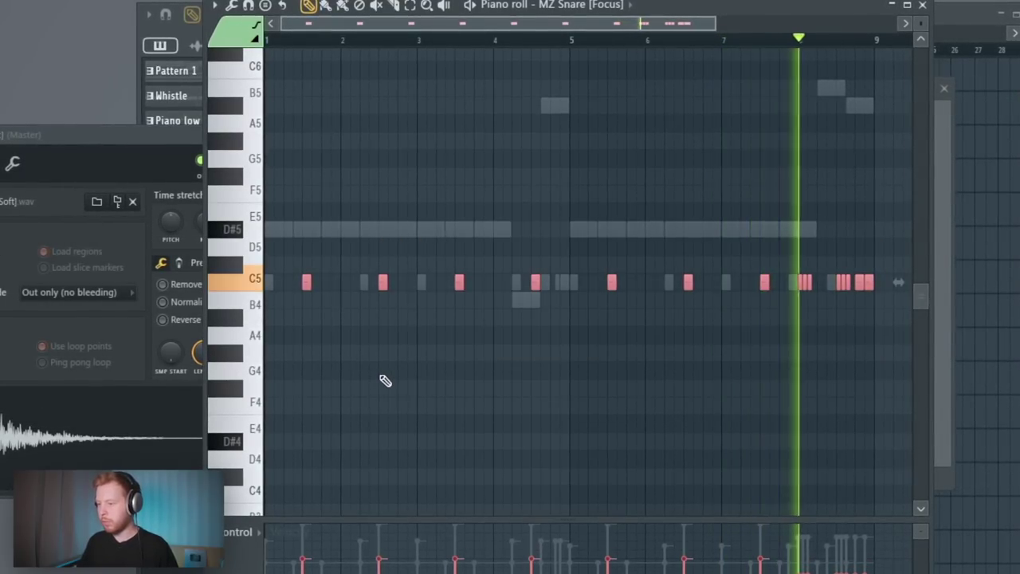
pyautogui.press('F6')
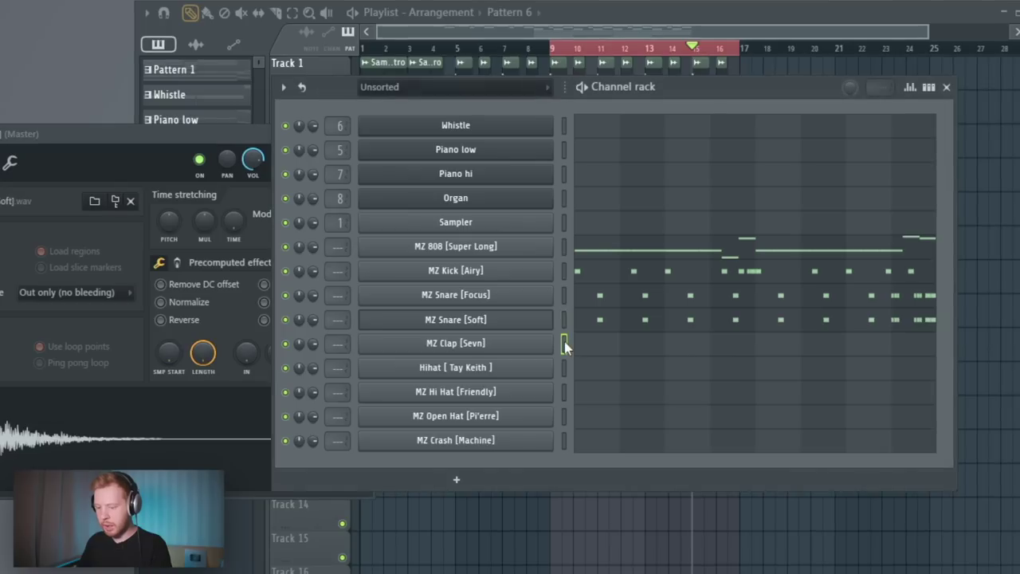
# Put the MZ Snare [Soft] sampler window out of the way and copy the snare notes into MZ Clap [Sevn]
pyautogui.moveTo(163, 154); pyautogui.dragTo(526, 178)
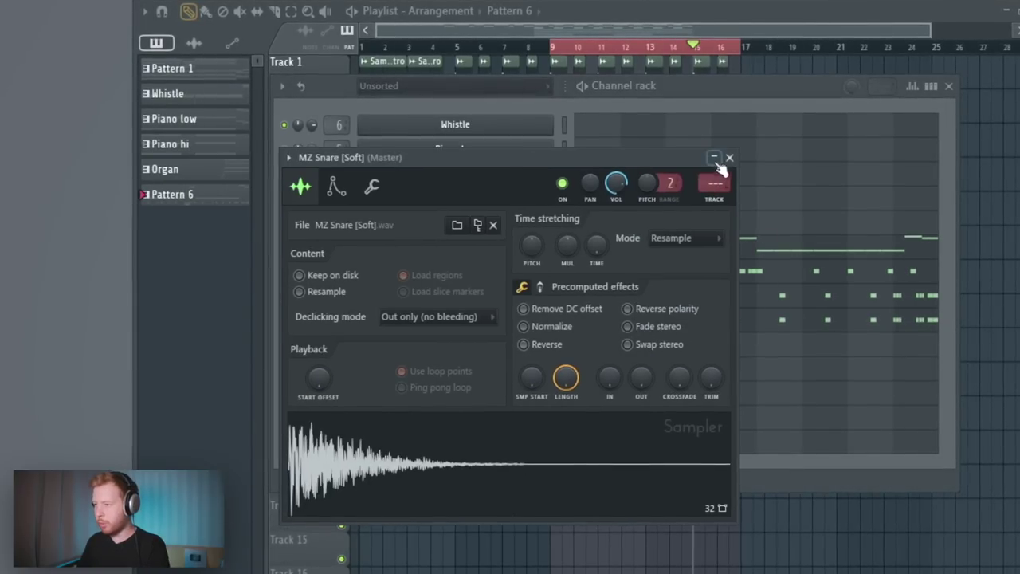
pyautogui.press('Down')
pyautogui.click(790, 85)
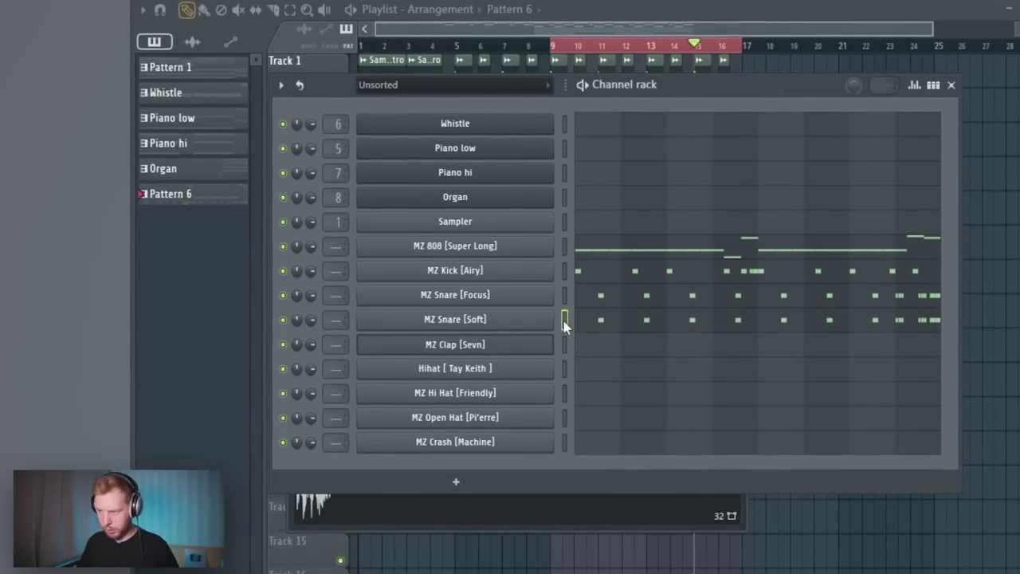
pyautogui.click(625, 357)
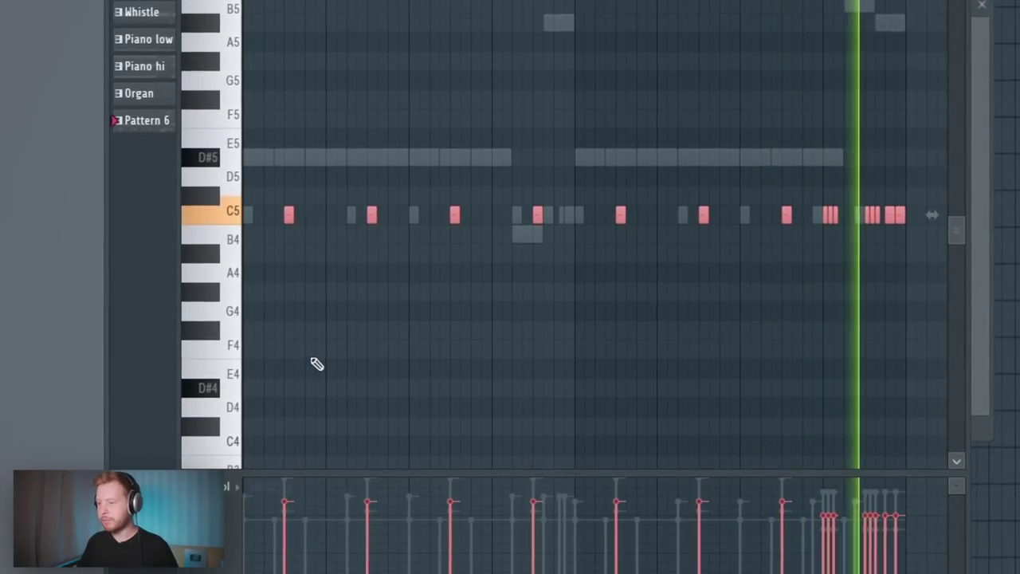
# Shorten the MZ Clap [Sevn] sample's length, turn its fade-out up fully, and lower the velocity of all the clap notes
pyautogui.press('F7')
pyautogui.click(476, 279)
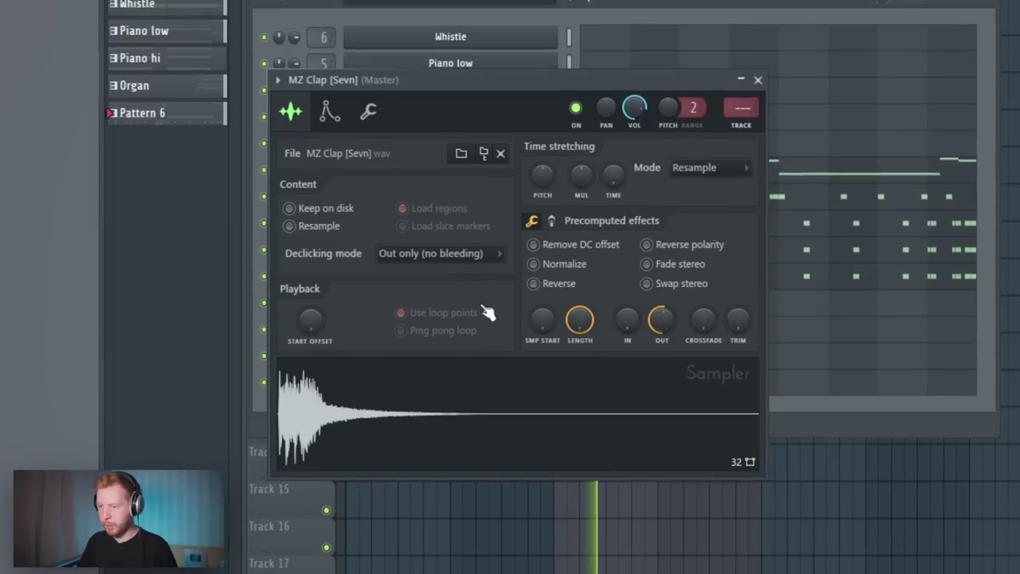
pyautogui.moveTo(663, 327); pyautogui.dragTo(666, 316)
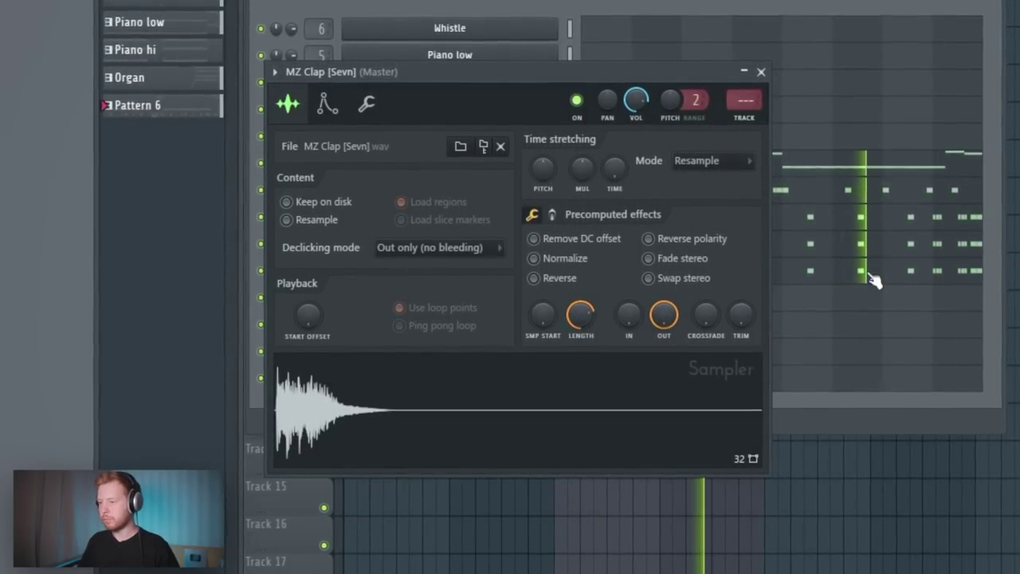
pyautogui.press('F7')
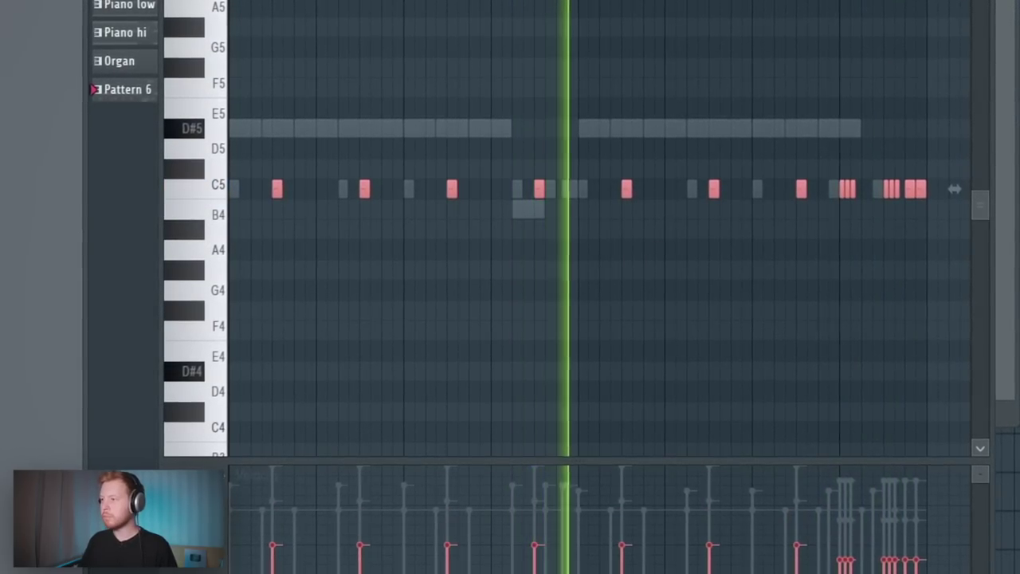
pyautogui.press('F7')
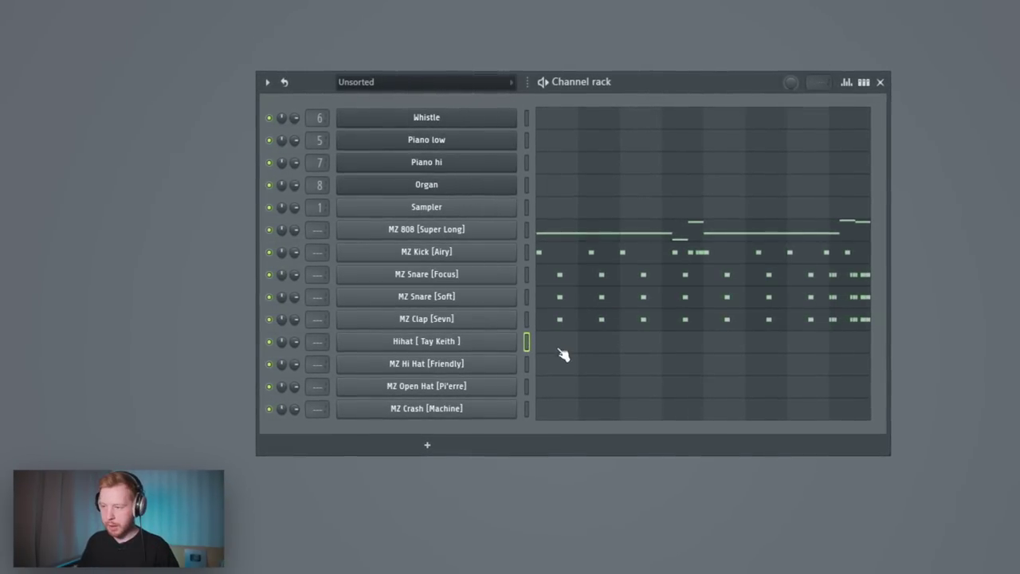
# Start the Hihat [Tay Keith] pattern with two C5 notes of alternating velocity and duplicate them across the pattern
pyautogui.press('F7')
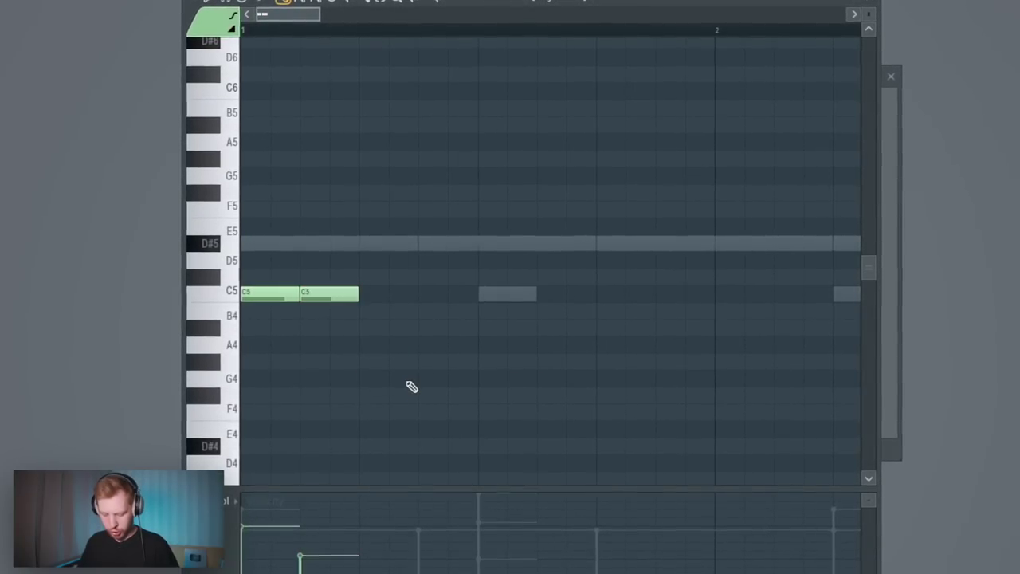
pyautogui.hotkey('ctrl', 'b')
pyautogui.hotkey('ctrl', 'b')
pyautogui.hotkey('ctrl', 'b')
pyautogui.hotkey('ctrl', 'b')
pyautogui.hotkey('ctrl', 'b')
pyautogui.hotkey('ctrl', 'b')
pyautogui.hotkey('ctrl', 'b')
pyautogui.hotkey('ctrl', 'b')
pyautogui.scroll(-3, 644, 391)
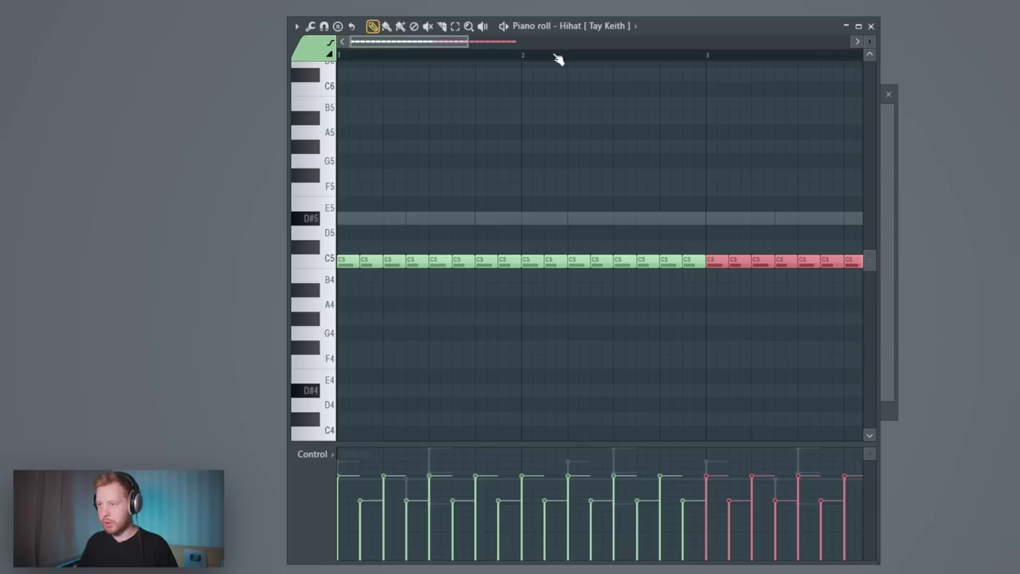
# Split the second hi-hat note of bar 2 into three short notes with rising velocities and play the pattern
pyautogui.scroll(2, 556, 239)
pyautogui.press('space')
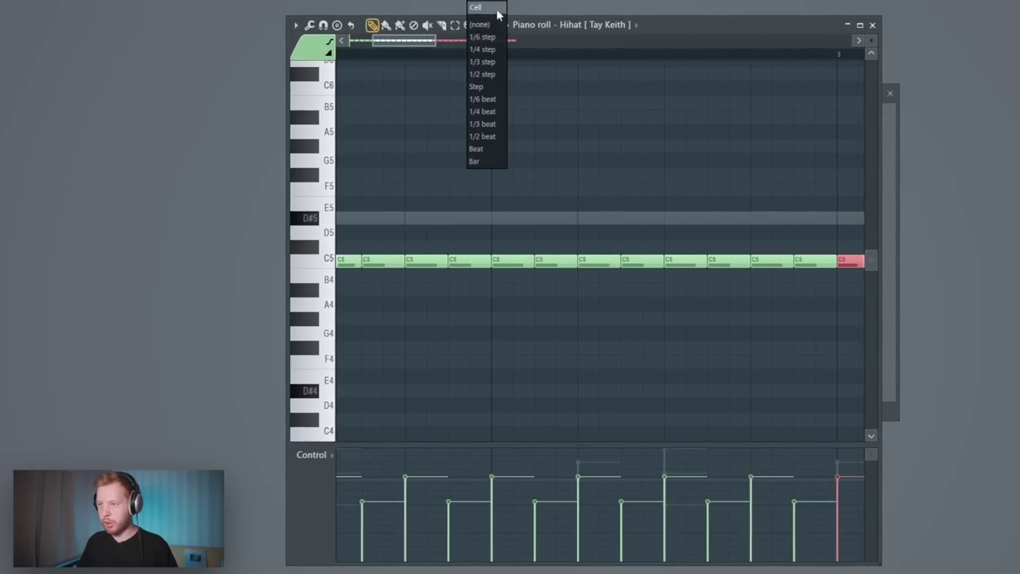
pyautogui.scroll(2, 567, 323)
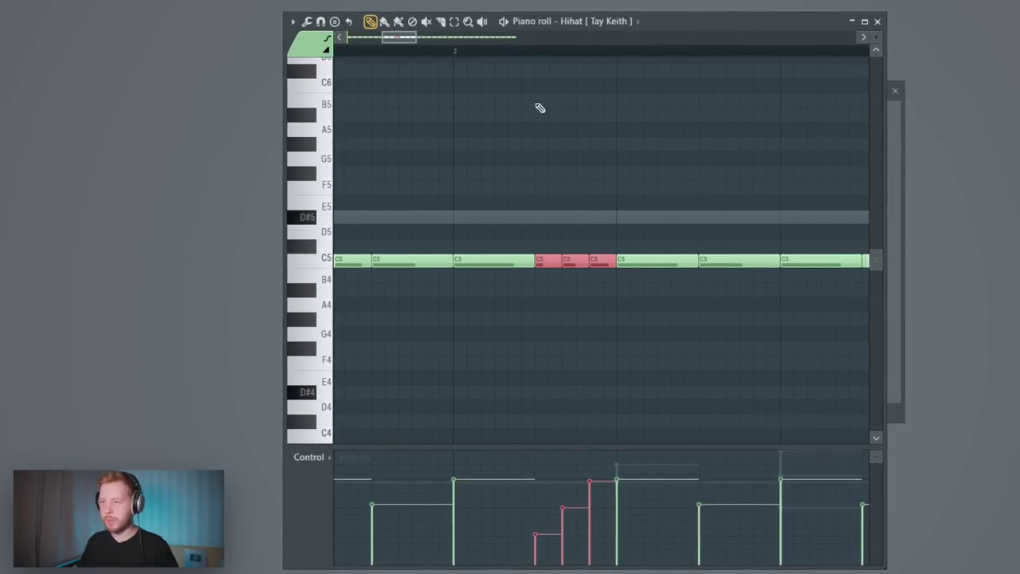
pyautogui.press('space')
pyautogui.scroll(-4, 570, 141)
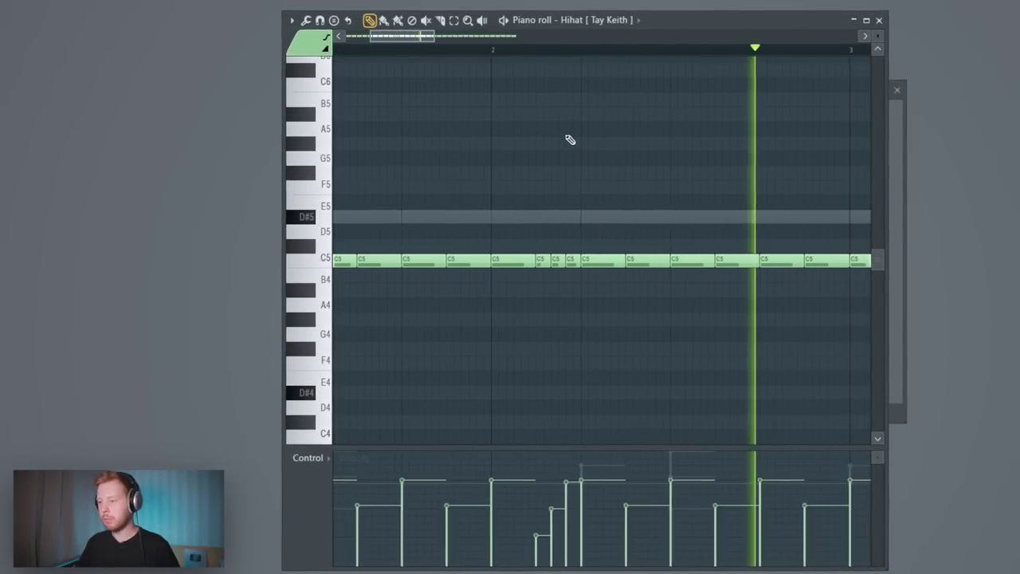
# Split the second hi-hat note of bar 4 into six falling-velocity notes and copy the eight-bar pattern into MZ Hi Hat [Friendly]
pyautogui.scroll(3, 623, 187)
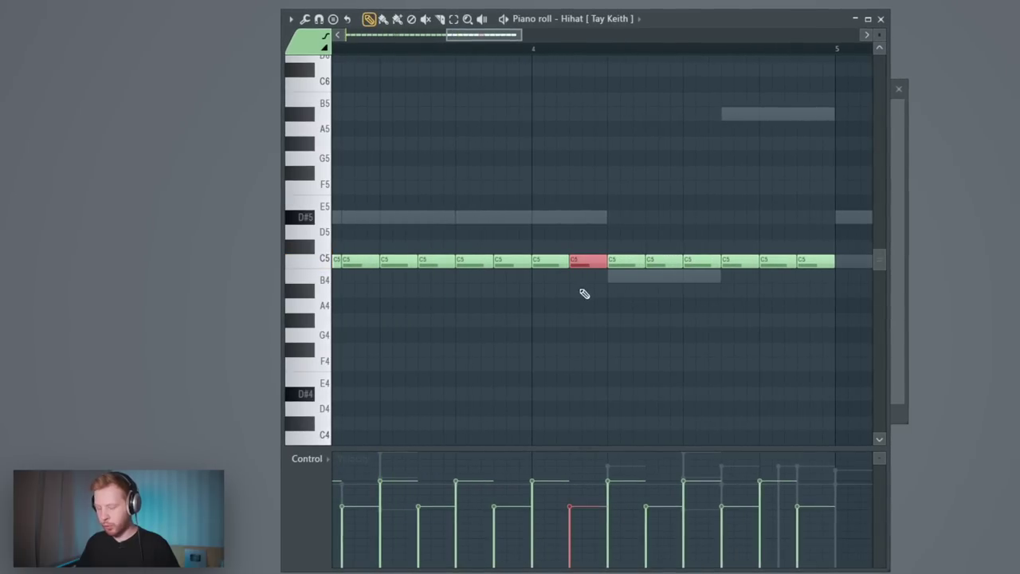
pyautogui.scroll(2, 597, 292)
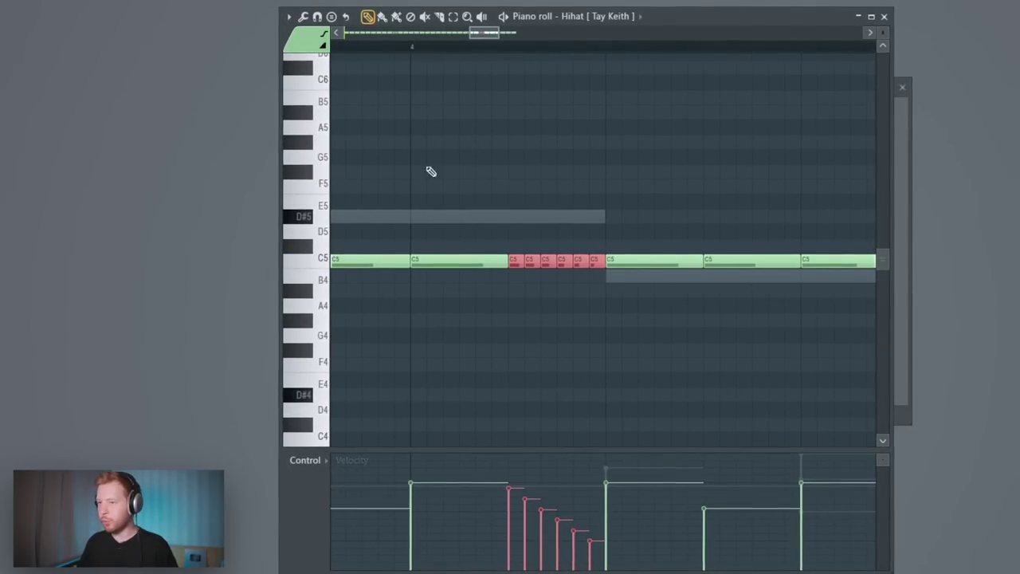
pyautogui.scroll(-3, 417, 51)
pyautogui.press('F6')
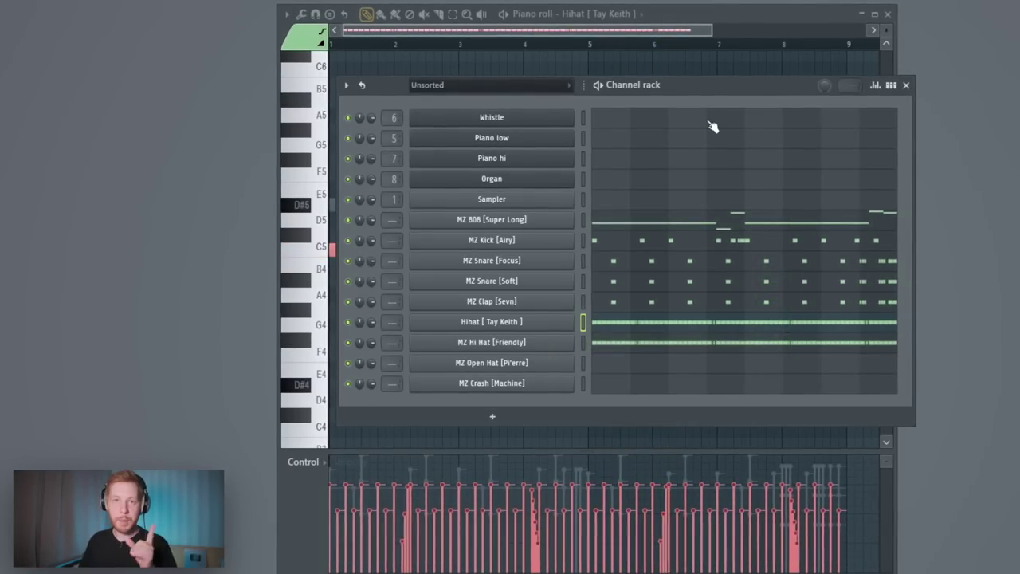
# Offset the MZ Hi Hat [Friendly] channel slightly in time with its Shift setting and close the sampler window
pyautogui.click(519, 321)
pyautogui.click(402, 144)
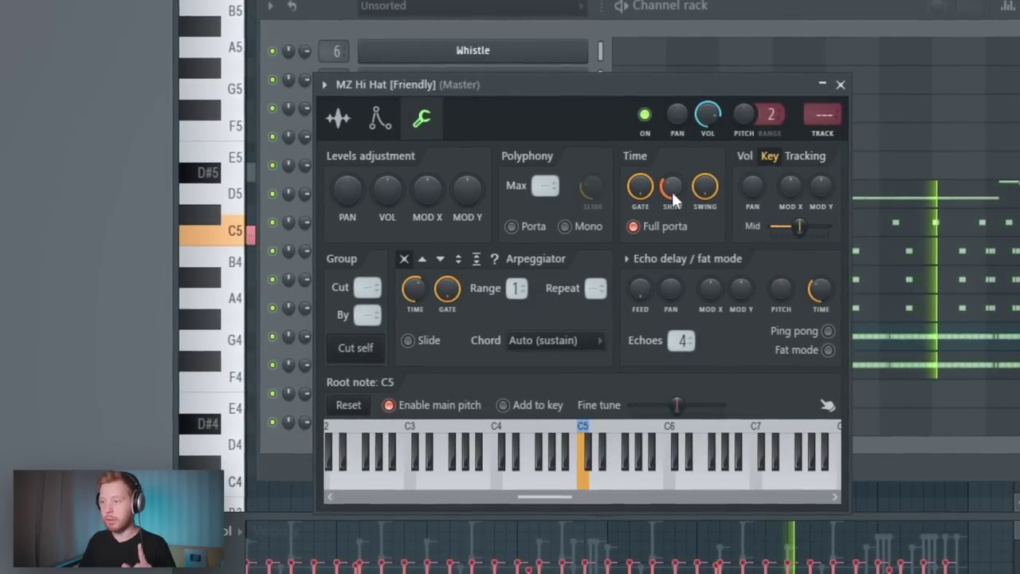
pyautogui.click(845, 83)
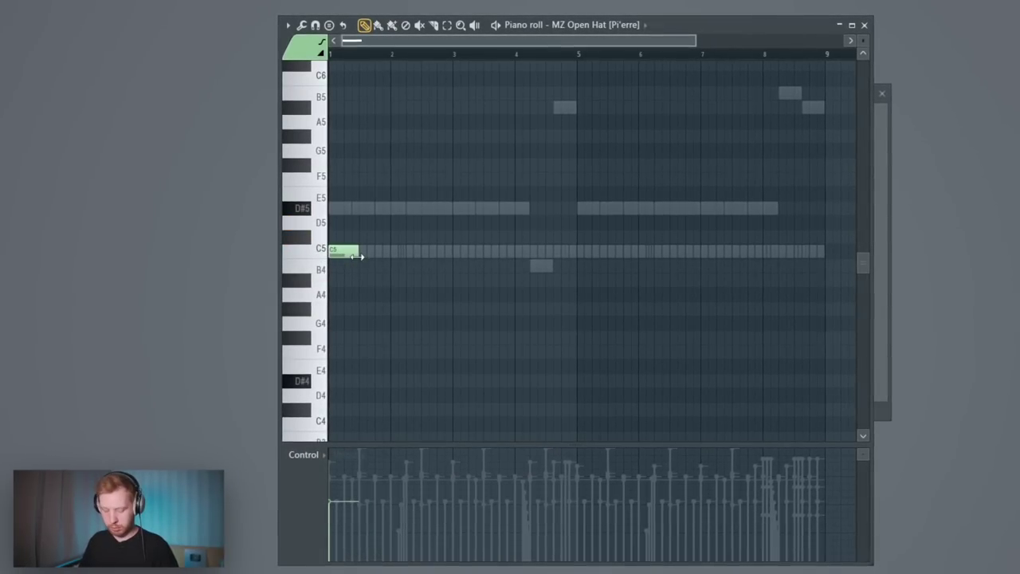
# Fill all eight bars of MZ Open Hat [Pi'erre] with C5 notes and place one MZ Crash [Machine] note at bar 1
pyautogui.rightClick(597, 261)
pyautogui.moveTo(619, 186); pyautogui.dragTo(239, 317)
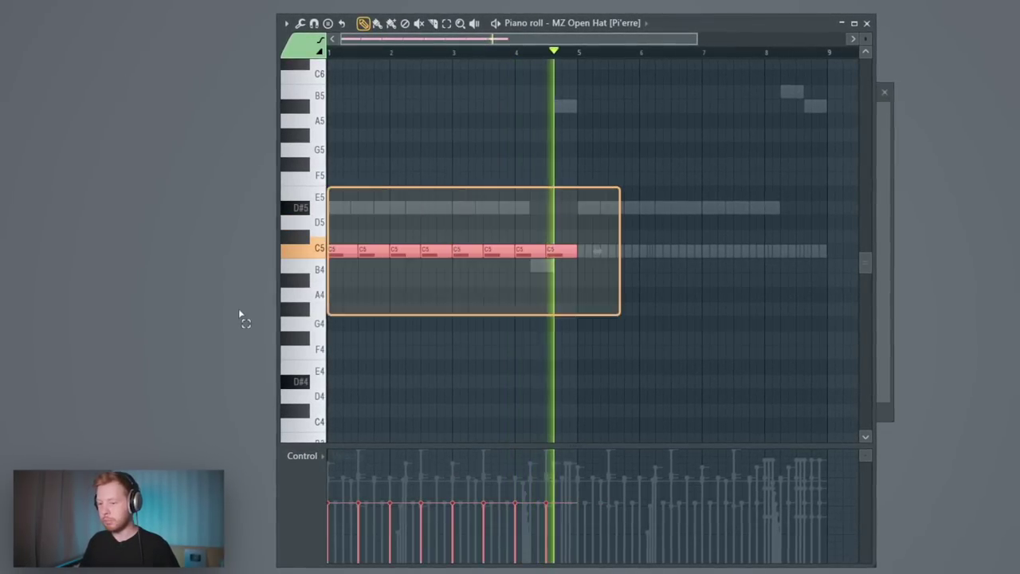
pyautogui.hotkey('ctrl', 'b')
pyautogui.moveTo(840, 243); pyautogui.dragTo(224, 347)
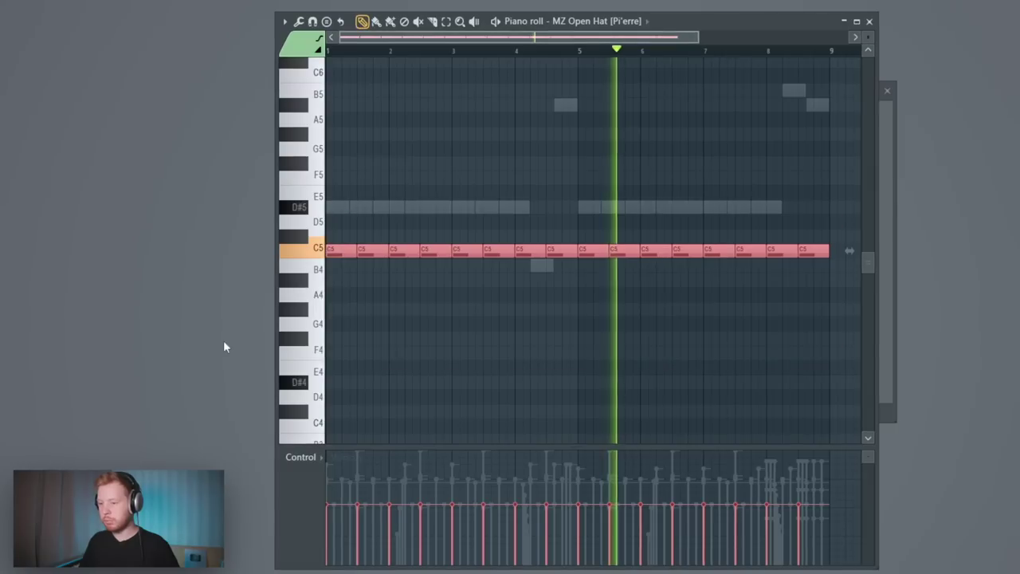
pyautogui.press('Down')
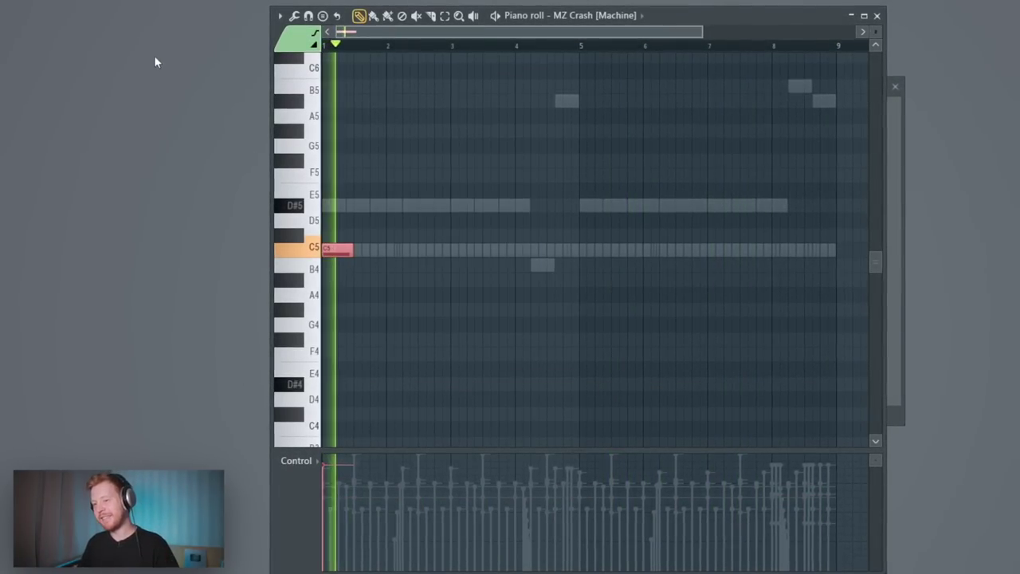
# Route the snare and clap tracks only to insert 21, the hi-hats to insert 22, and open hat and crash to insert 23
pyautogui.press('F9')
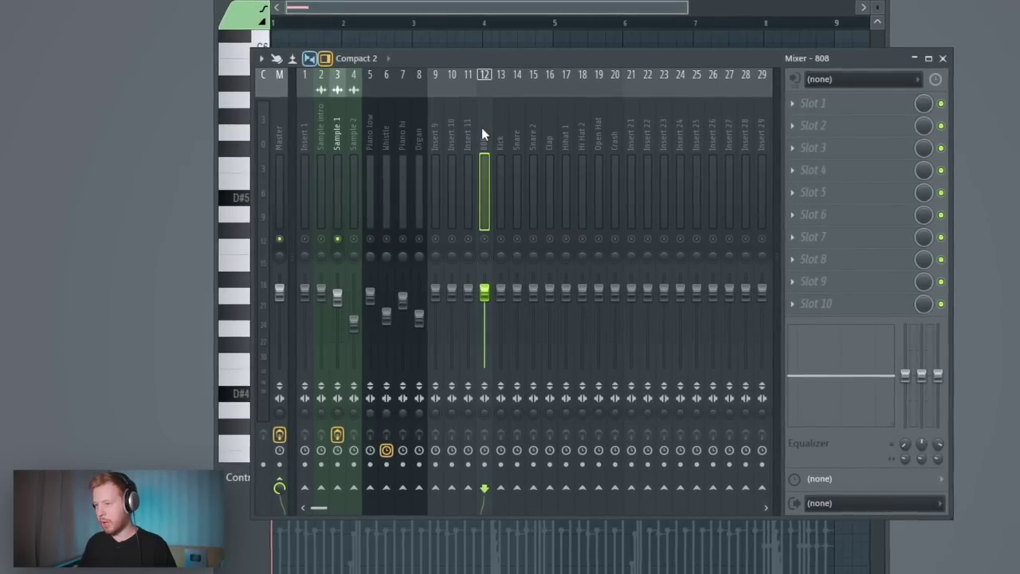
pyautogui.moveTo(520, 132); pyautogui.dragTo(584, 135)
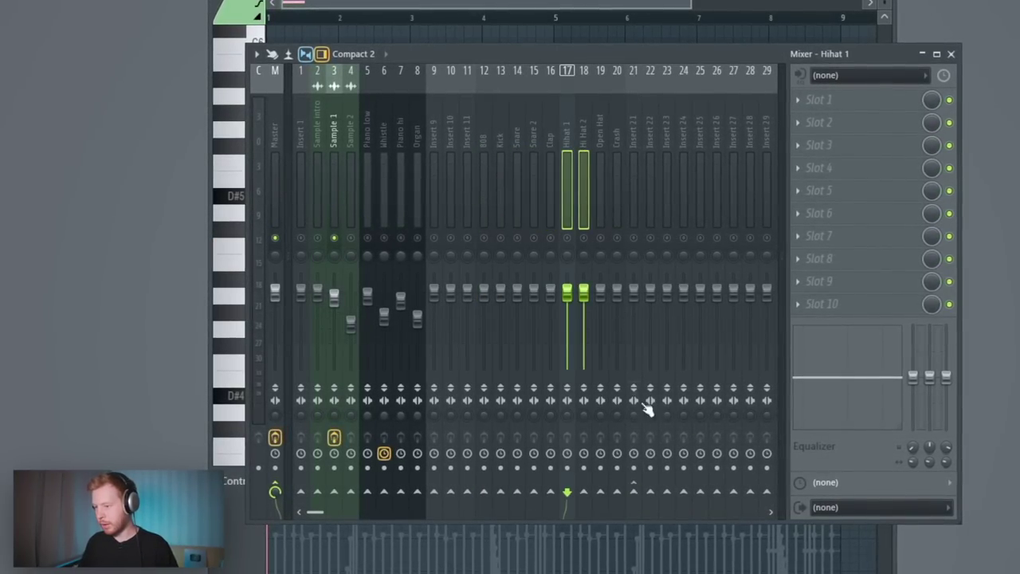
pyautogui.rightClick(652, 496)
pyautogui.moveTo(601, 191); pyautogui.dragTo(617, 206)
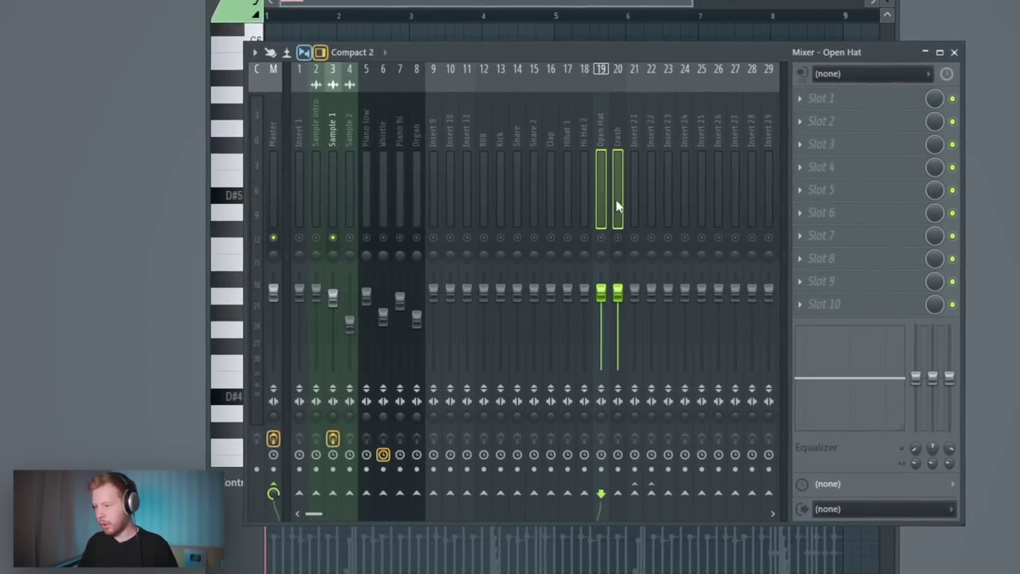
pyautogui.rightClick(670, 495)
pyautogui.click(710, 516)
# Name mixer inserts 21, 22 and 23 SD, HH and OH
pyautogui.doubleClick(636, 120)
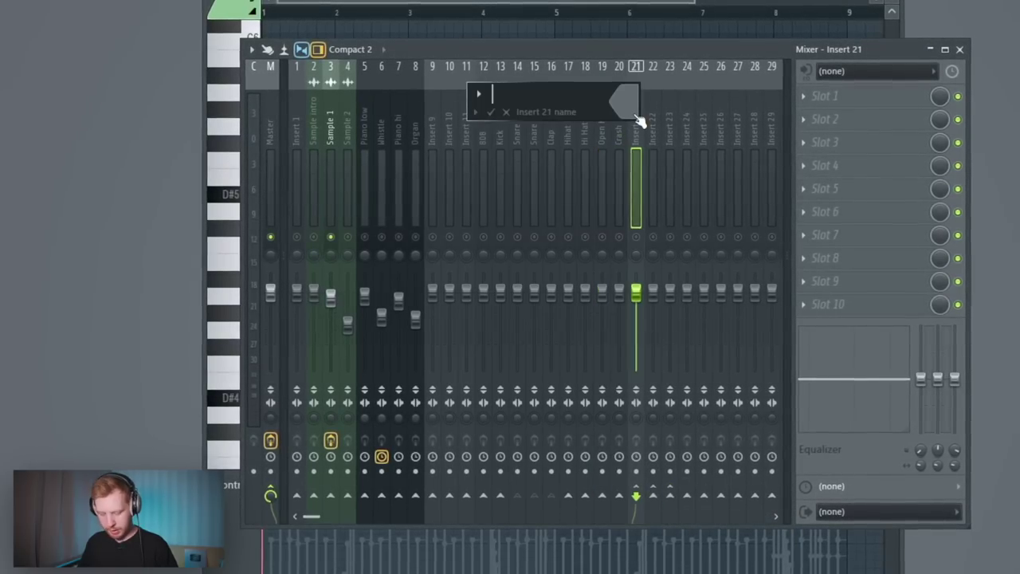
pyautogui.write('SD')
pyautogui.press('Tab')
pyautogui.write('HH')
pyautogui.press('Tab')
pyautogui.write('OH')
pyautogui.press('Return')
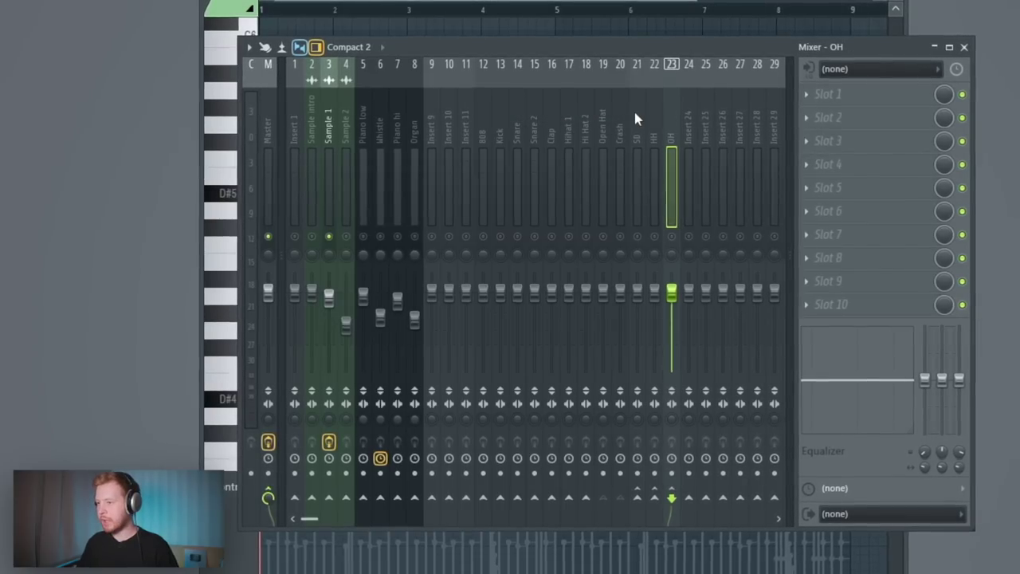
# Route the SD, HH and OH buses only to insert 25 and name that insert DRM
pyautogui.moveTo(633, 108); pyautogui.dragTo(672, 116)
pyautogui.rightClick(707, 500)
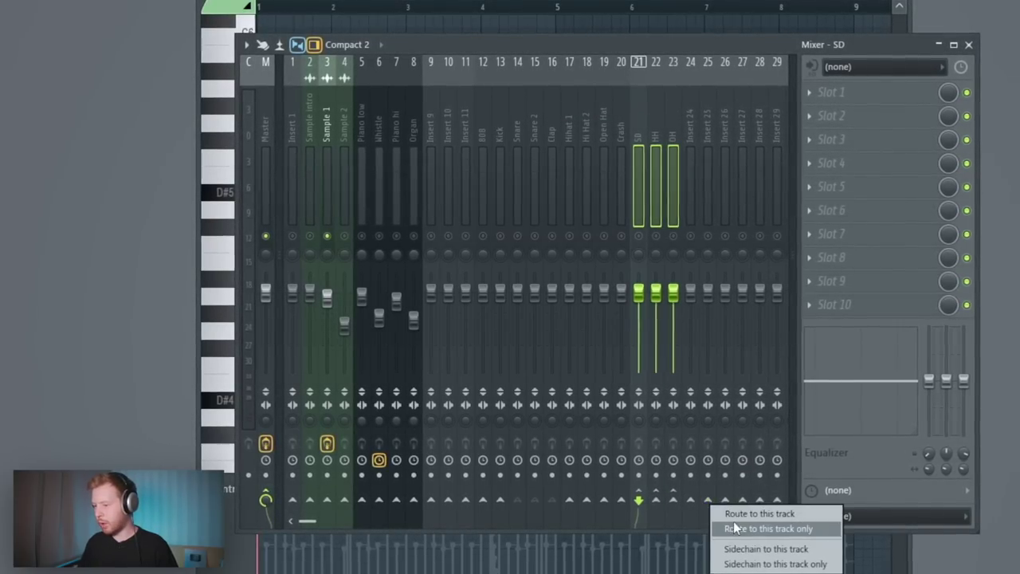
pyautogui.click(733, 521)
pyautogui.click(712, 118)
pyautogui.doubleClick(709, 118)
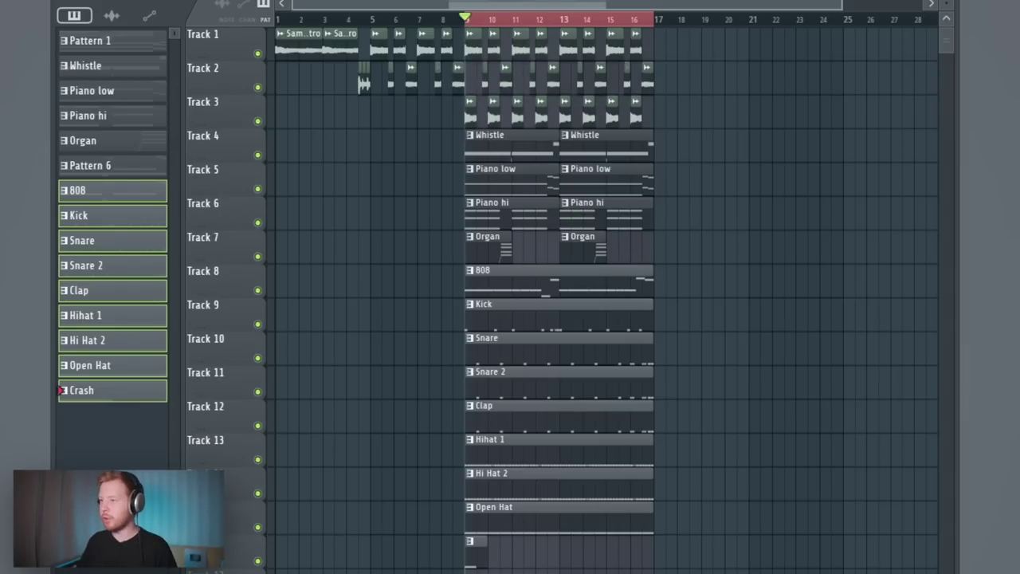
# On the Sample 2 track, turn on A1StereoControl's Safe Bass at about 264 Hz and widen the stereo width to about 161%
pyautogui.press('F9')
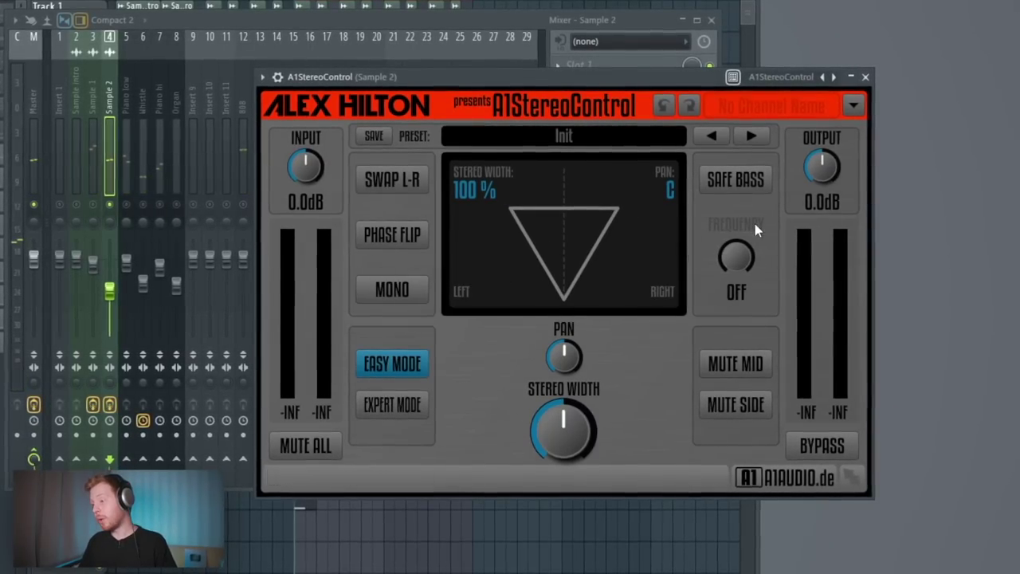
pyautogui.click(745, 178)
pyautogui.moveTo(739, 257); pyautogui.dragTo(739, 287)
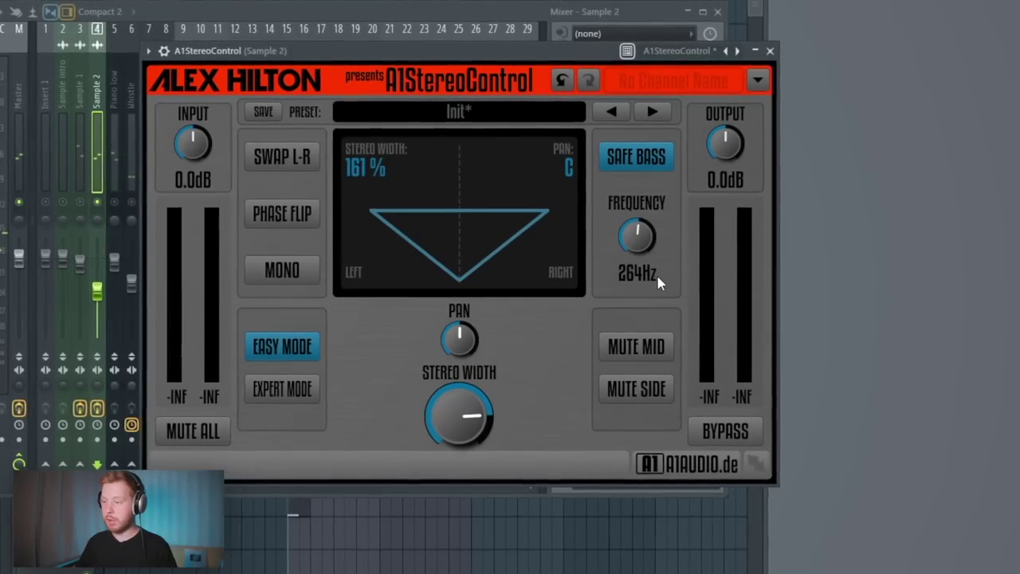
pyautogui.moveTo(459, 416); pyautogui.dragTo(459, 408)
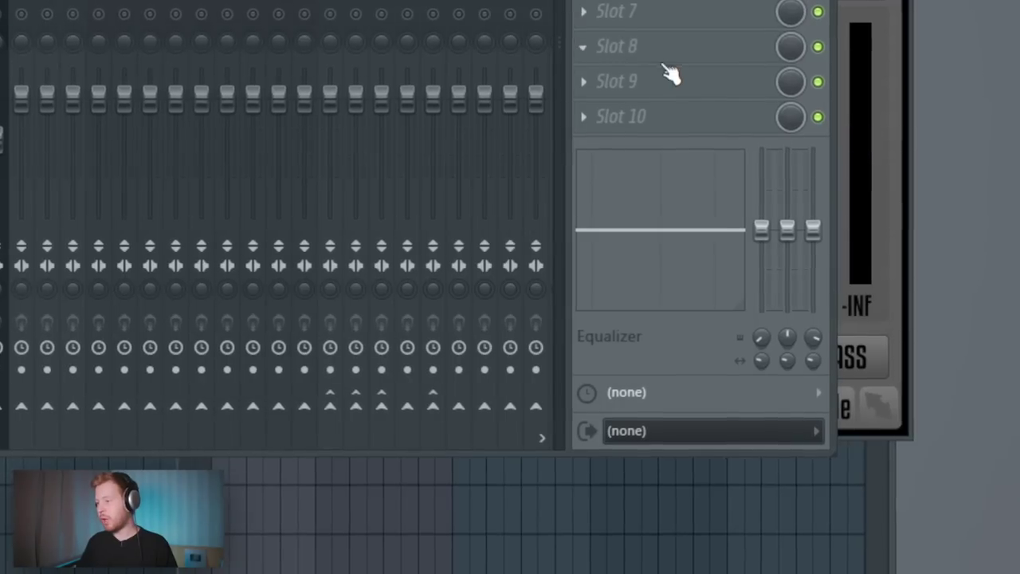
# Cut the low band of Sample 2's mixer equalizer to about -2.1 and raise the track's level
pyautogui.moveTo(762, 230)
pyautogui.mouseDown()
pyautogui.moveTo(762, 241)
pyautogui.moveTo(770, 235)
pyautogui.mouseUp()
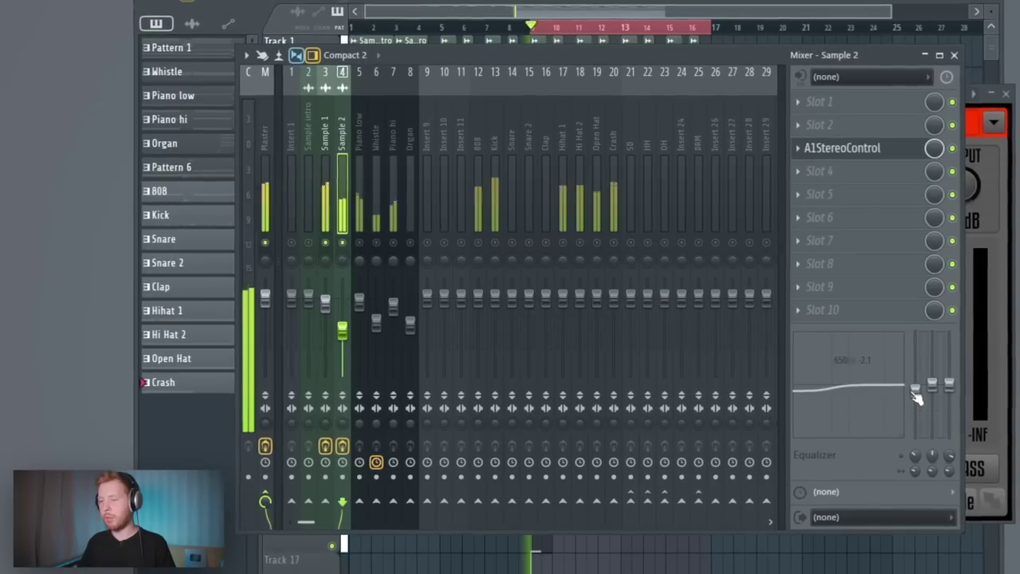
pyautogui.moveTo(342, 327); pyautogui.dragTo(342, 319)
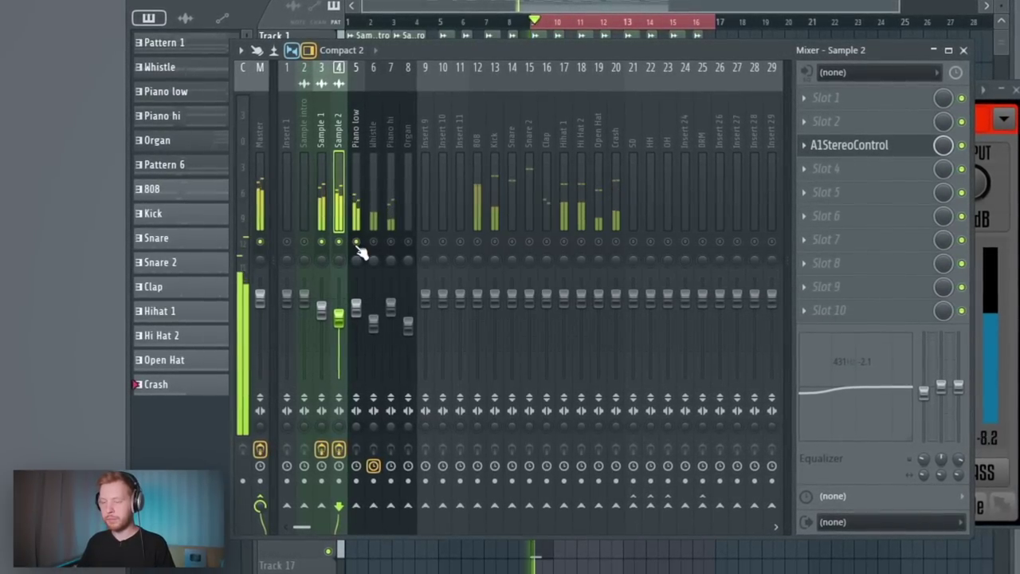
# Load RC-20 Retro Color into slot 2 of the Piano low track, enable its EQ and raise the low cut
pyautogui.click(353, 132)
pyautogui.click(861, 128)
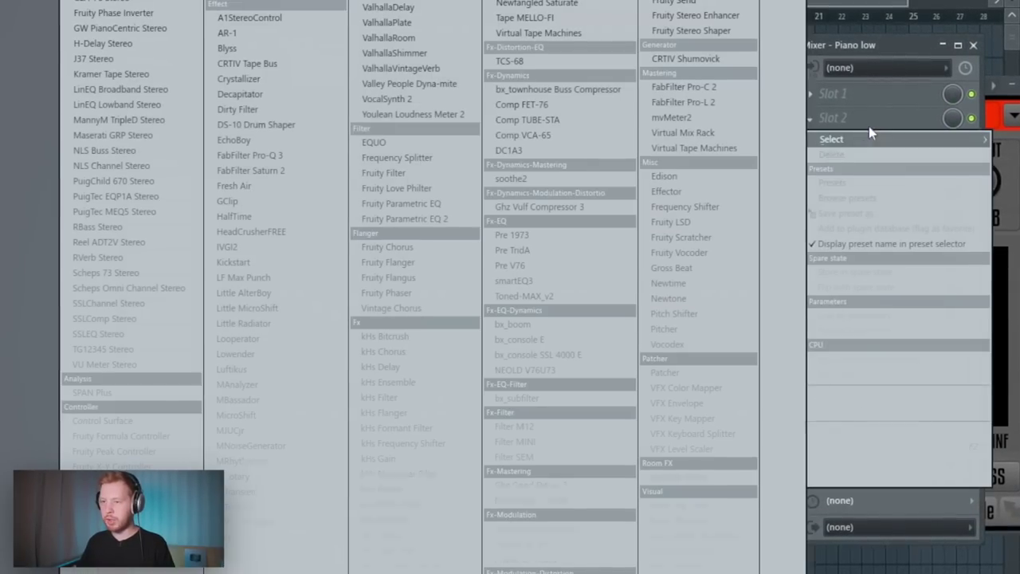
pyautogui.click(278, 244)
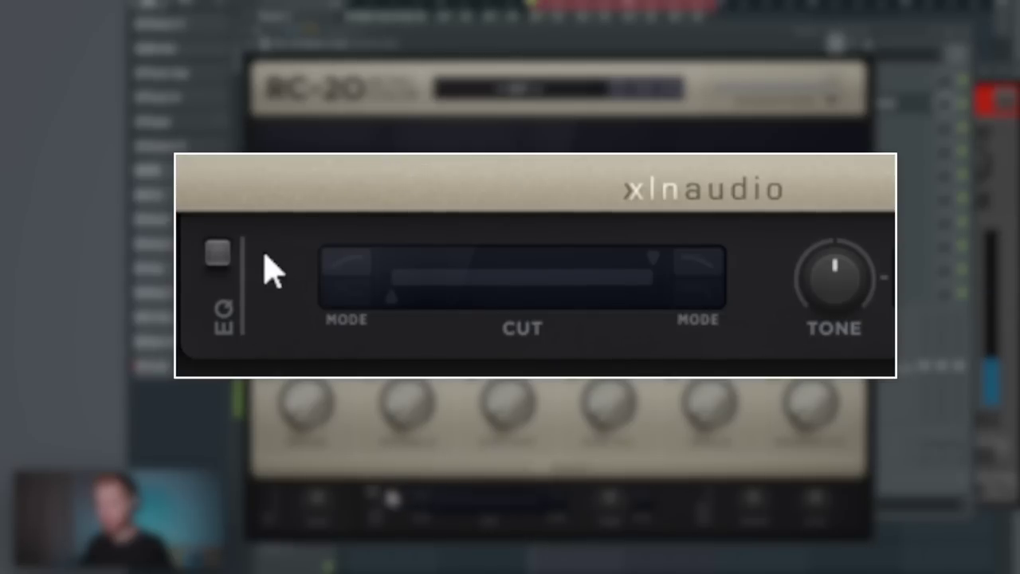
pyautogui.click(371, 491)
pyautogui.moveTo(439, 507)
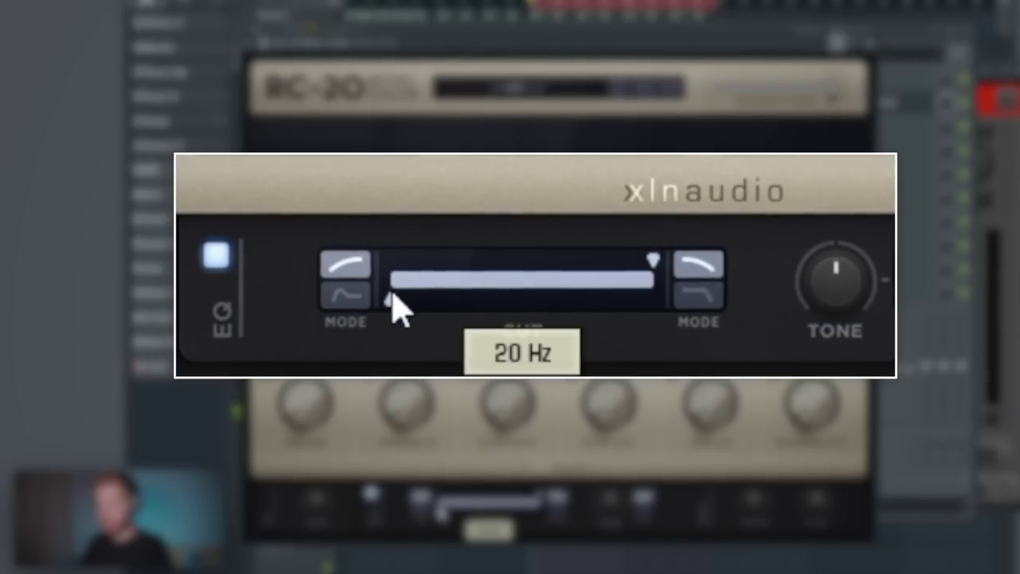
pyautogui.moveTo(393, 295); pyautogui.dragTo(447, 311)
# Enable RC-20's Distort module with the Tubepair type, set its amount to about halfway, and lower its mix
pyautogui.click(469, 371)
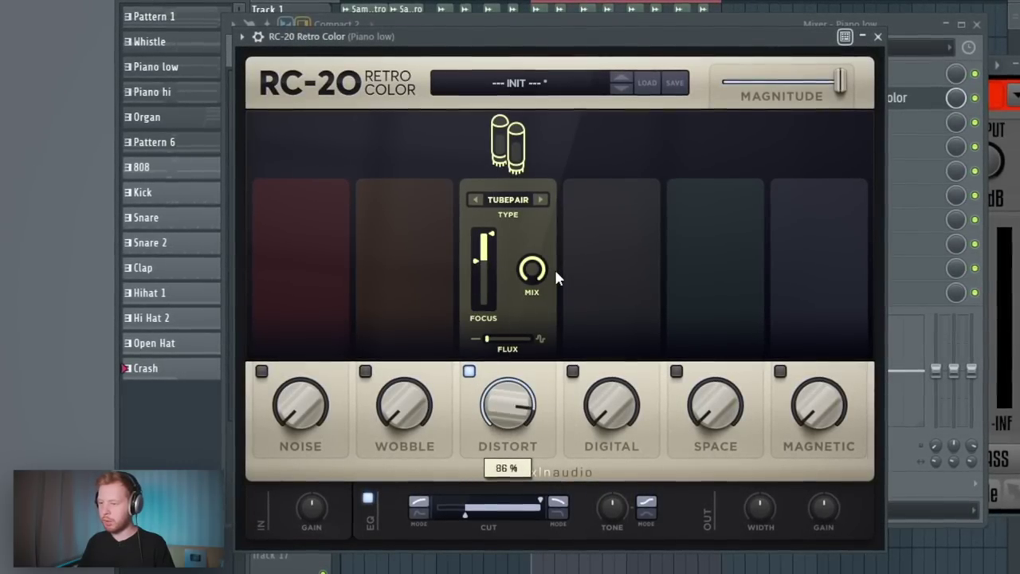
pyautogui.moveTo(526, 404); pyautogui.dragTo(524, 331)
pyautogui.moveTo(533, 269); pyautogui.dragTo(538, 315)
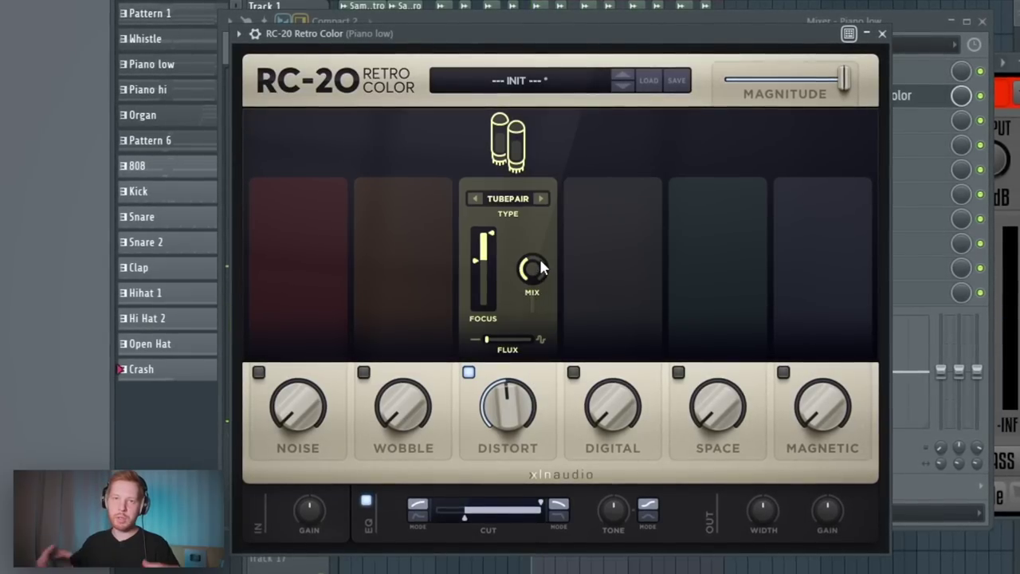
# Turn up RC-20's Space module on Piano low, shorten its decay, and close the plugin window
pyautogui.moveTo(718, 406); pyautogui.dragTo(730, 309)
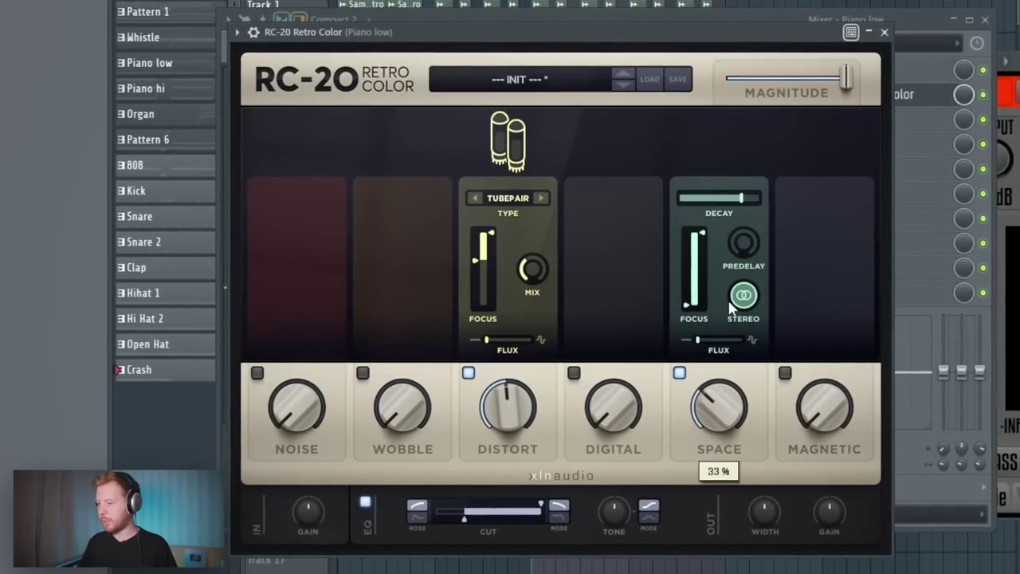
pyautogui.moveTo(741, 197); pyautogui.dragTo(703, 206)
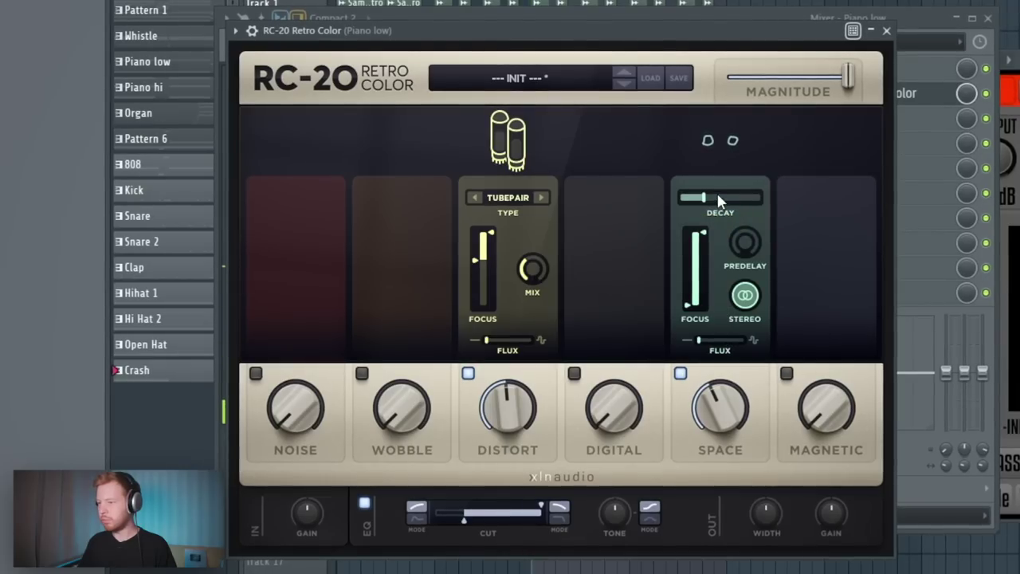
pyautogui.press('Escape')
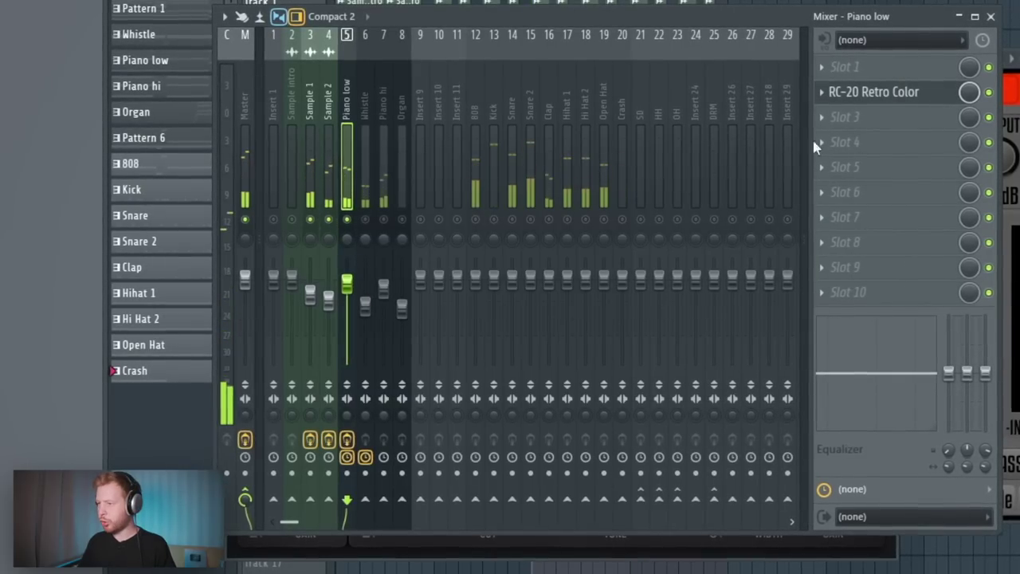
# Reopen RC-20 Retro Color on Piano low and increase its output width to about 155%
pyautogui.click(845, 91)
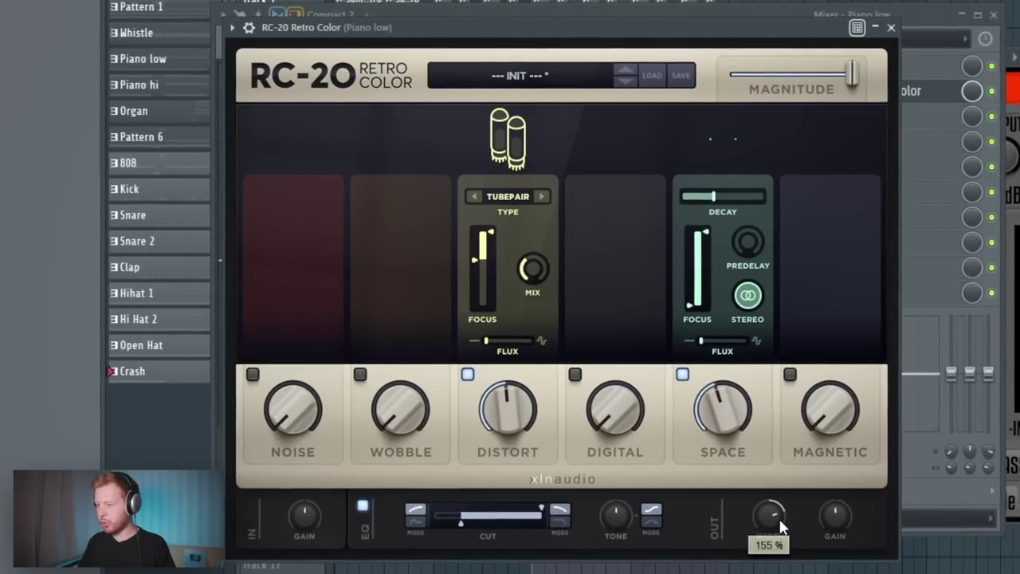
pyautogui.moveTo(780, 523); pyautogui.dragTo(780, 528)
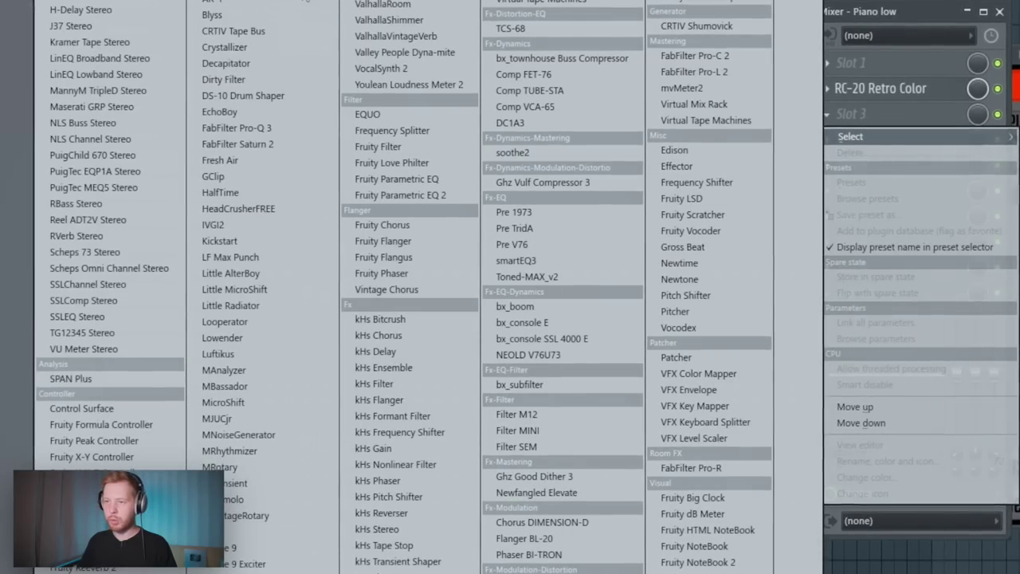
# Load A1StereoControl into slot 3 of the Piano low track and enable Safe Bass at about 126 Hz
pyautogui.click(360, 96)
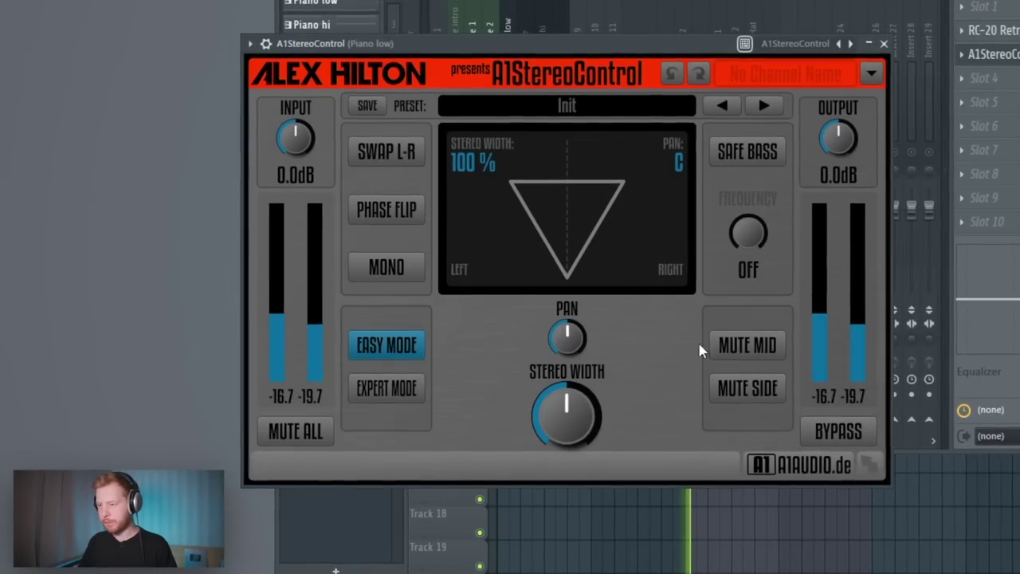
pyautogui.click(750, 150)
pyautogui.moveTo(751, 235); pyautogui.dragTo(755, 229)
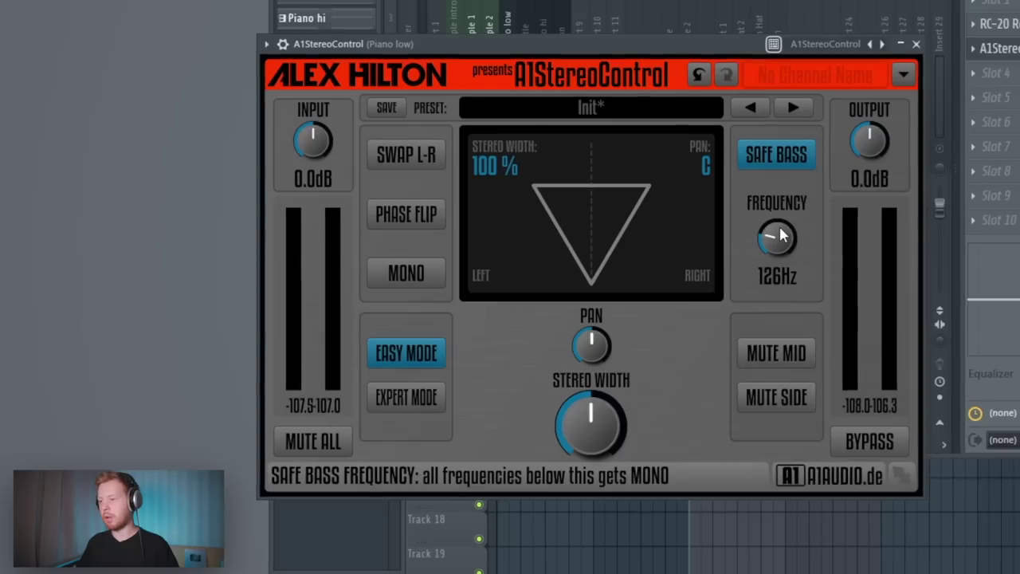
pyautogui.moveTo(780, 236); pyautogui.dragTo(780, 242)
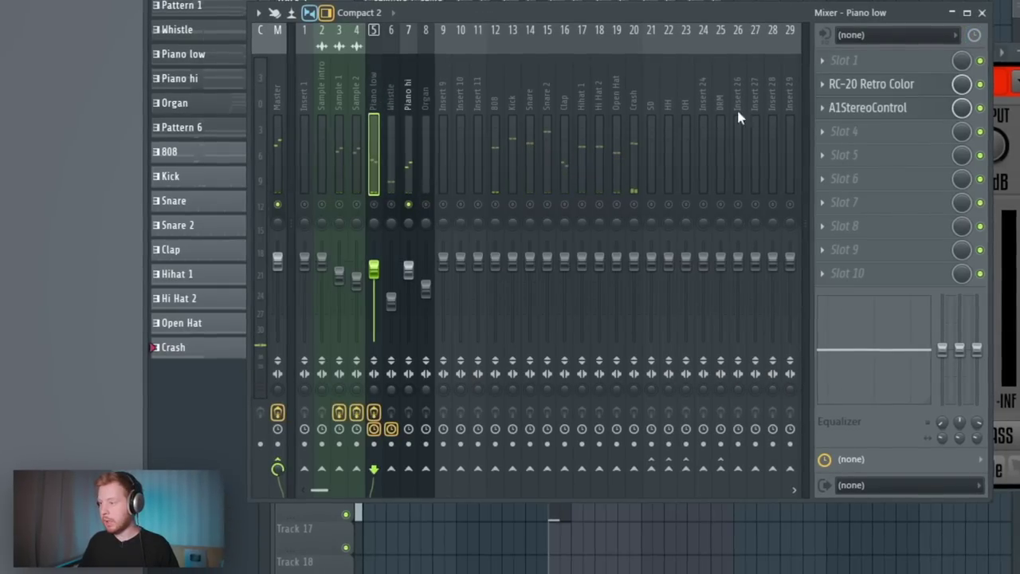
# Set up RC-20 Retro Color on Piano hi with Tubepair distortion, the Space module and an EQ low cut around 477 Hz
pyautogui.click(869, 83)
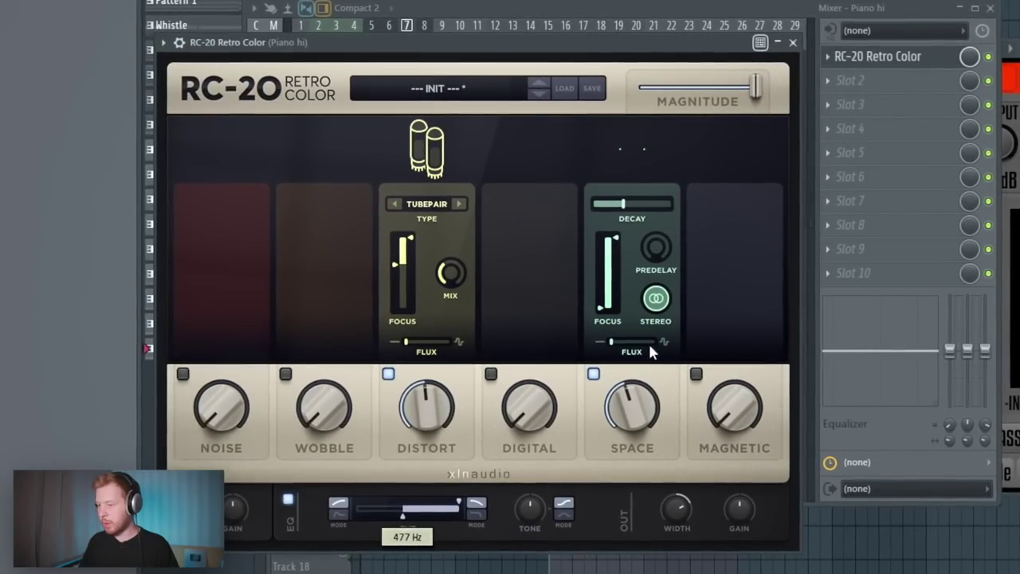
pyautogui.moveTo(652, 401)
pyautogui.press('F9')
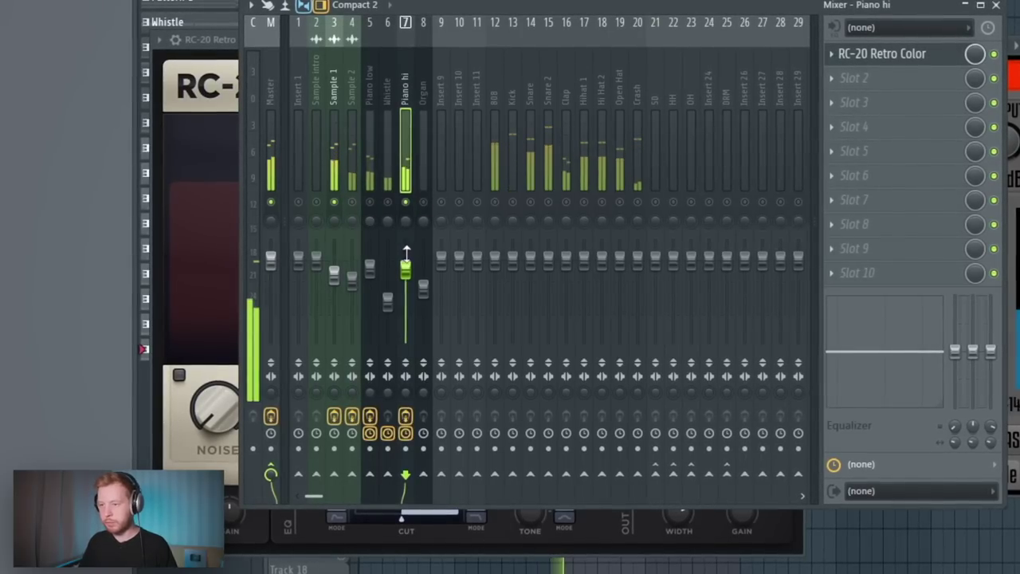
# Cut the Organ track's low EQ shelf by about 3.5 dB and lower the Organ and Sample 2 faders
pyautogui.click(421, 283)
pyautogui.press('F6')
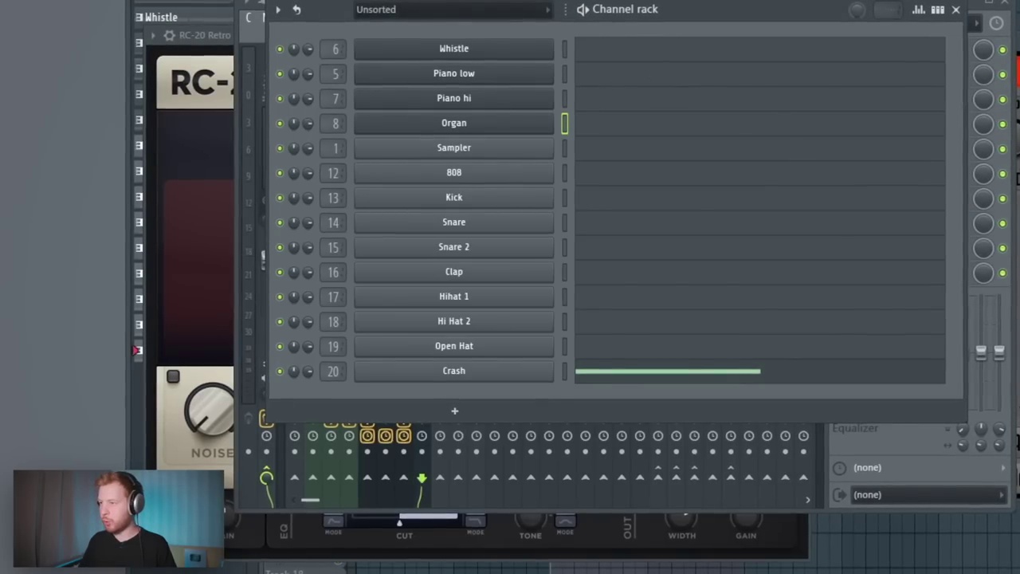
pyautogui.press('F9')
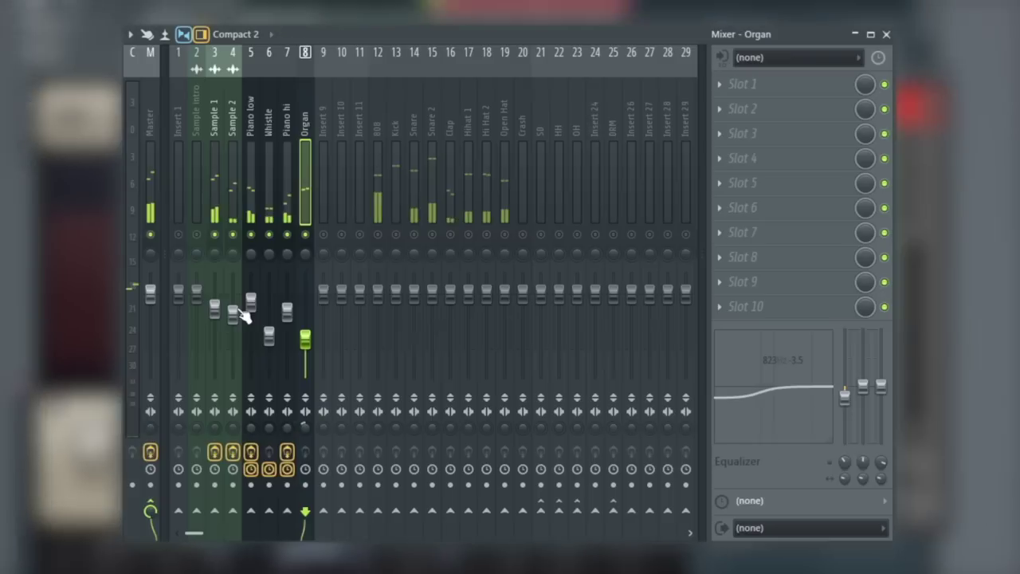
pyautogui.click(344, 277)
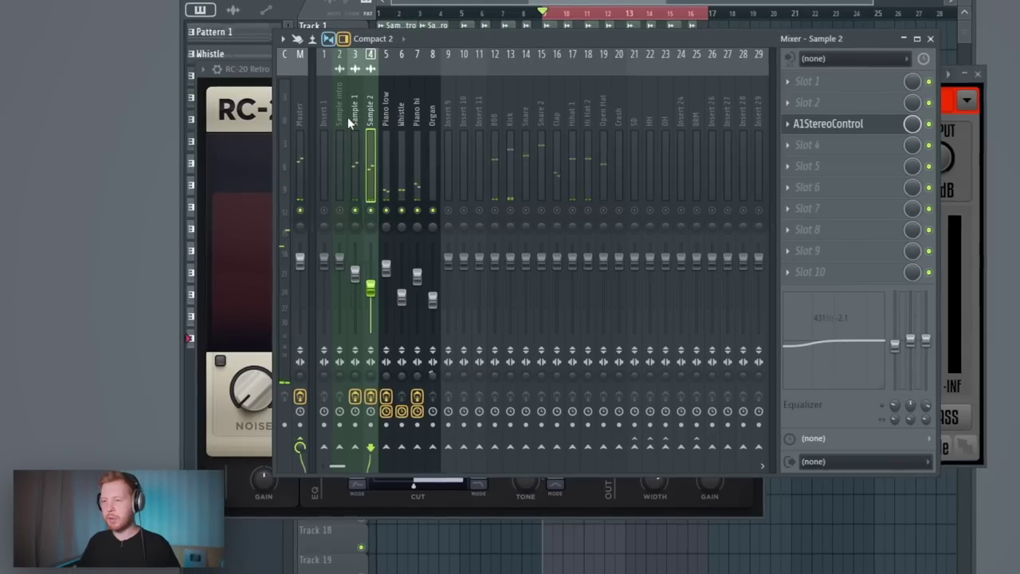
# Select the sample and melodic tracks from Sample intro through Organ and route them only to Insert 9
pyautogui.click(347, 117)
pyautogui.moveTo(338, 120); pyautogui.dragTo(391, 121)
pyautogui.click(448, 160)
# Load FabFilter Pro-Q 3 into slot 3 of Insert 9 and shape its EQ curve with two bands
pyautogui.click(808, 123)
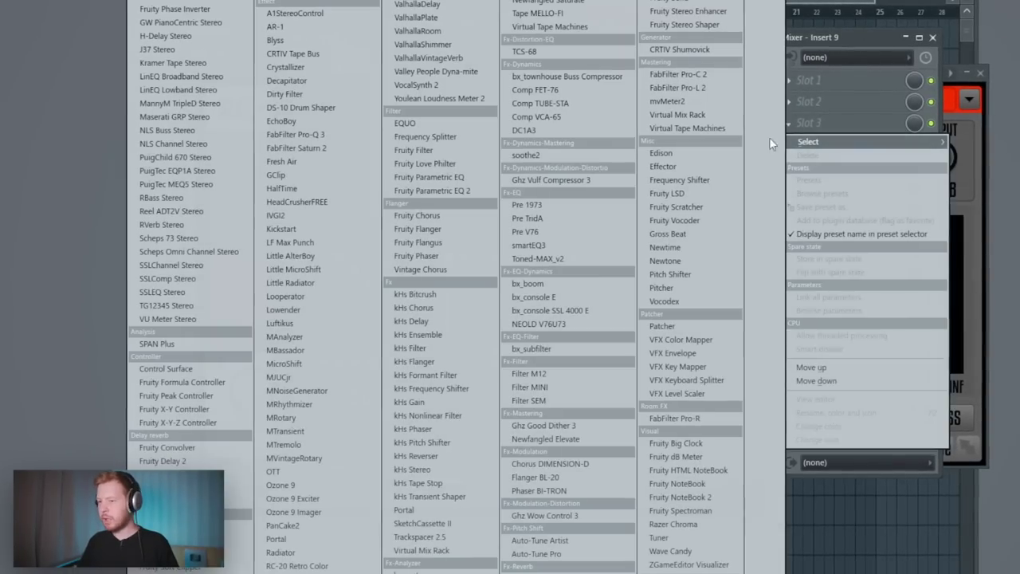
pyautogui.click(295, 133)
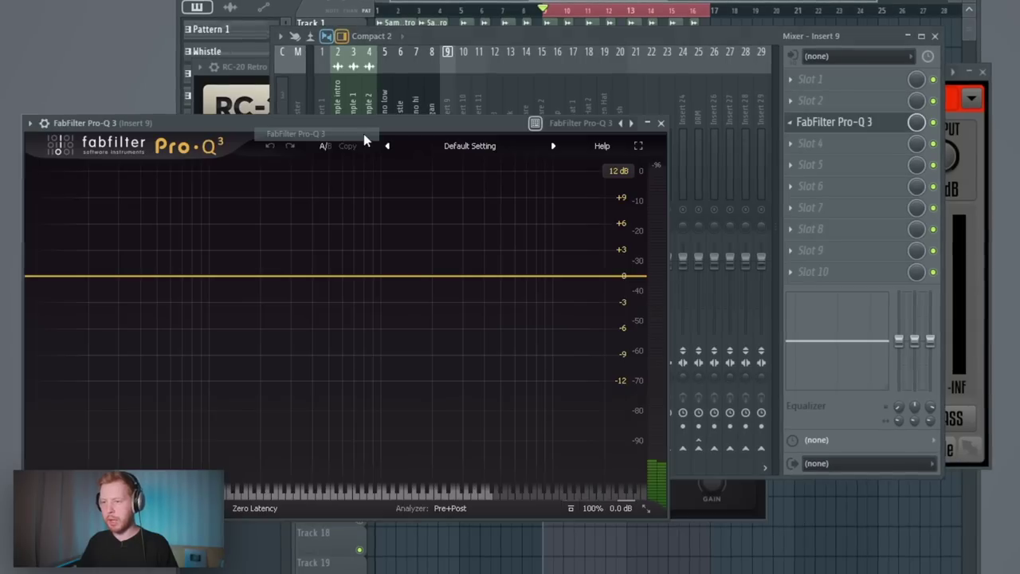
pyautogui.moveTo(511, 250); pyautogui.dragTo(511, 264)
pyautogui.moveTo(260, 253); pyautogui.dragTo(257, 277)
# Load FabFilter Saturn 2 on Insert 9 below Pro-Q 3 and set the Clean Tube drive to about 30%
pyautogui.click(813, 163)
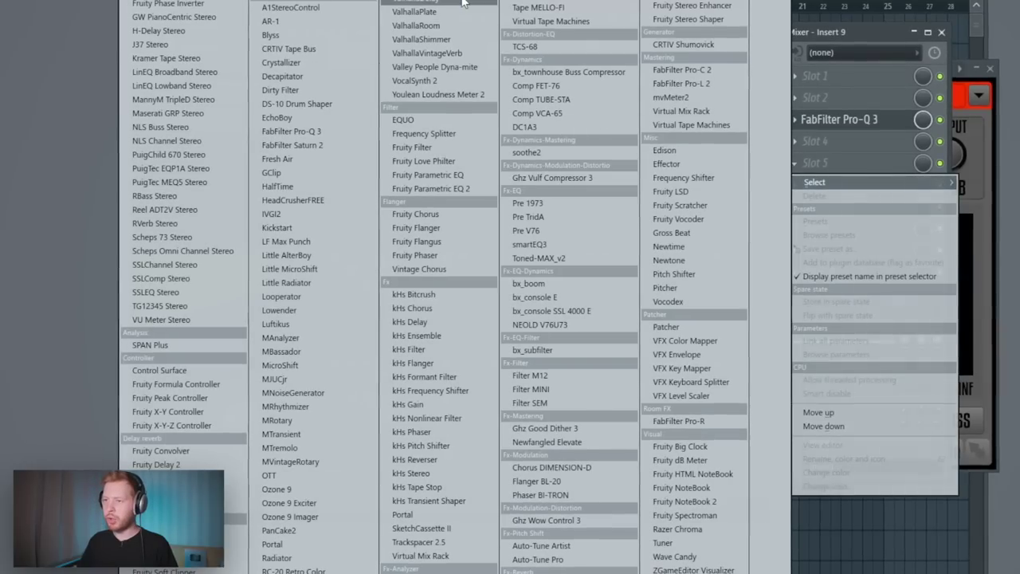
pyautogui.click(319, 145)
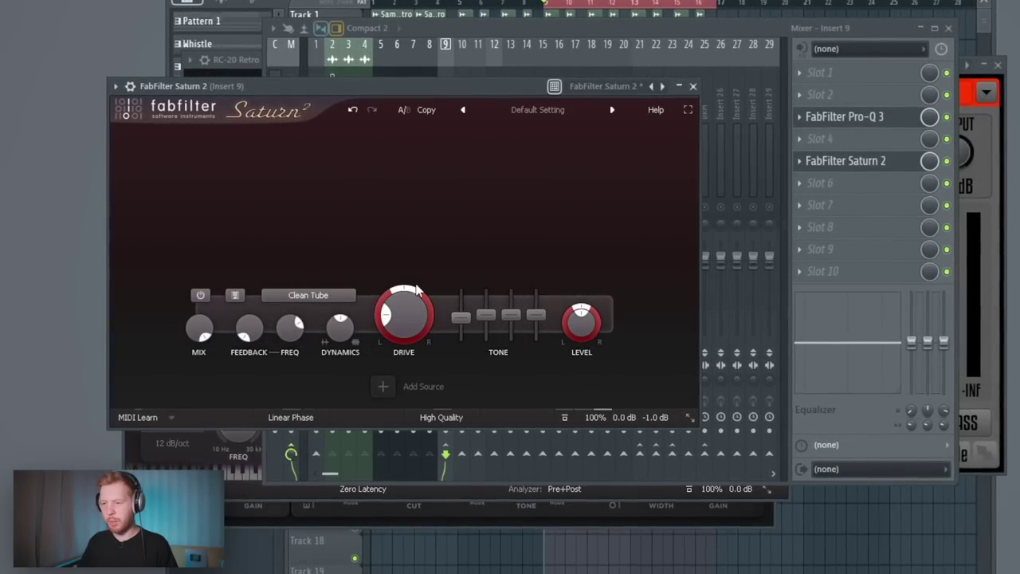
pyautogui.moveTo(414, 290)
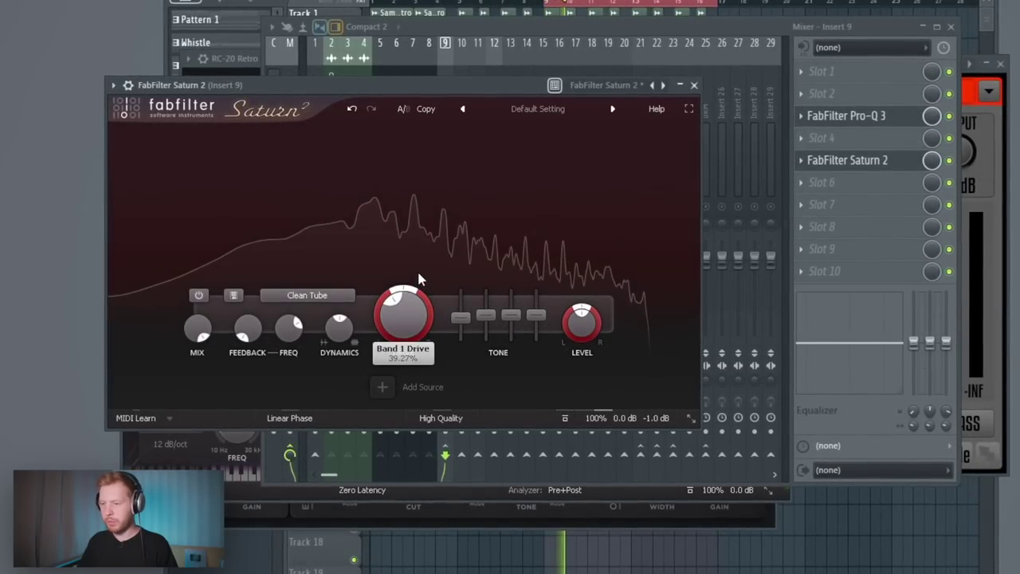
pyautogui.moveTo(420, 278); pyautogui.dragTo(415, 305)
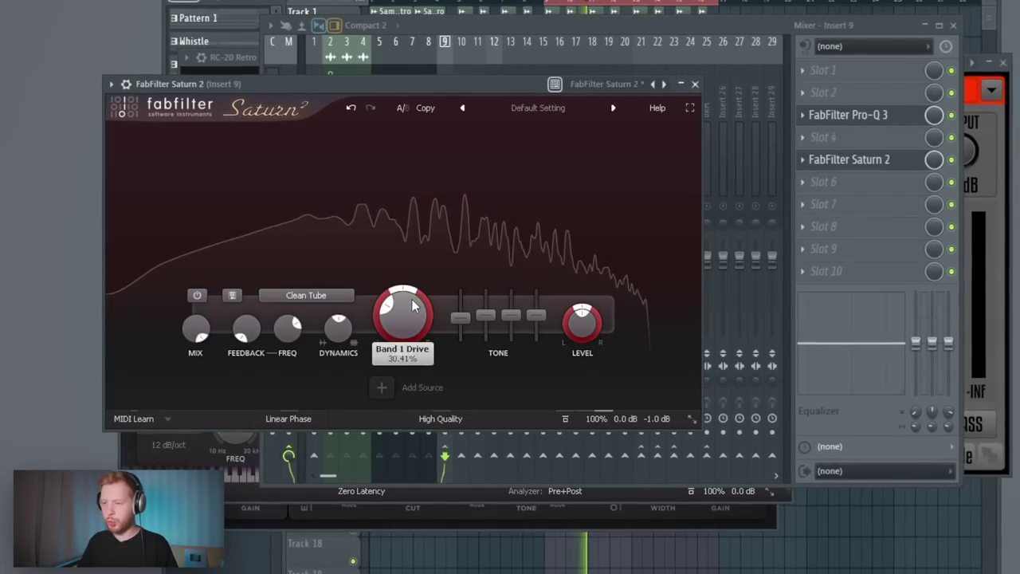
pyautogui.click(609, 130)
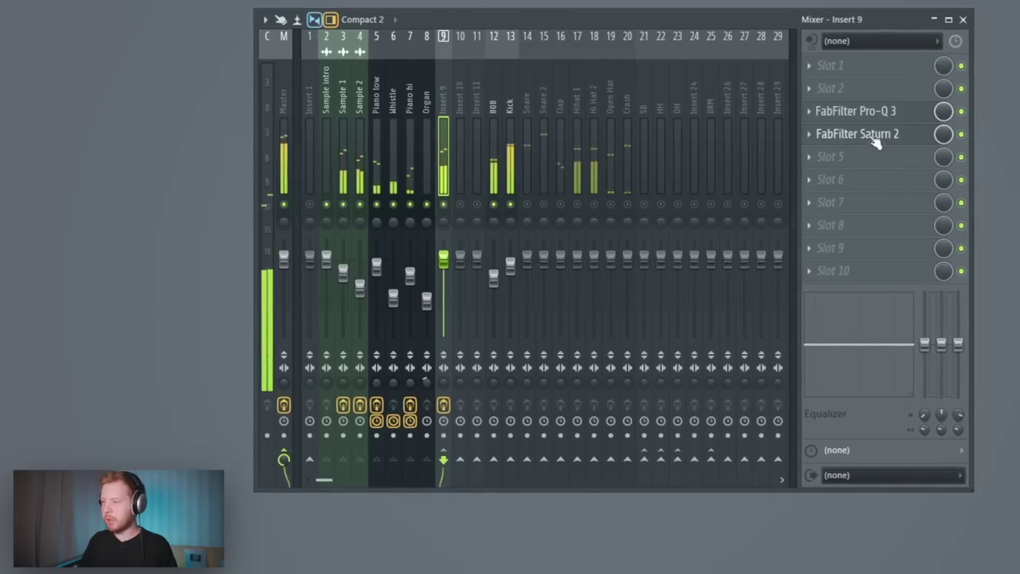
# Load the DC1A3 compressor into slot 5 of Insert 9, set its input to about -2.6 and reduce its output
pyautogui.click(870, 165)
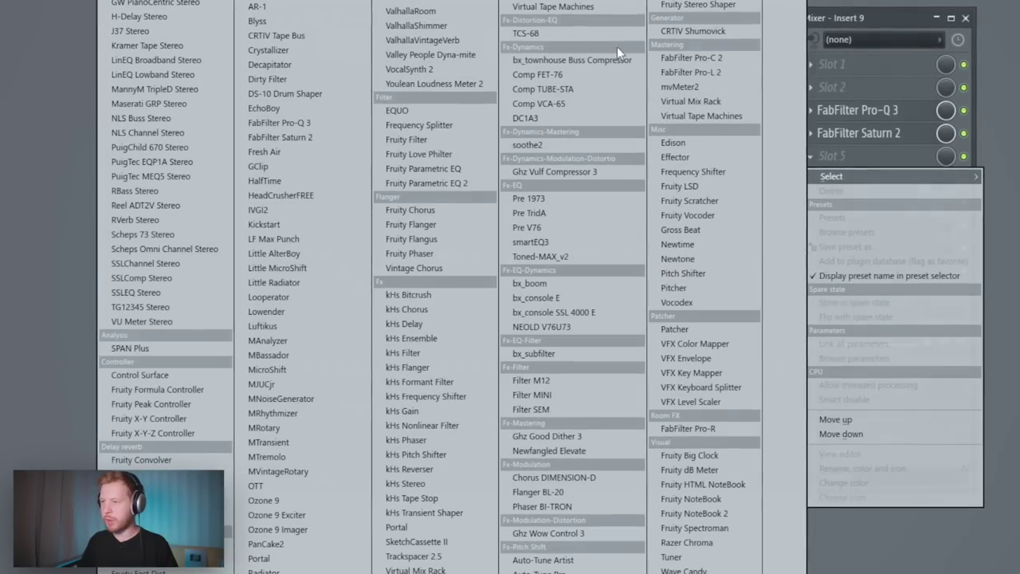
pyautogui.click(556, 117)
pyautogui.moveTo(465, 112); pyautogui.dragTo(460, 70)
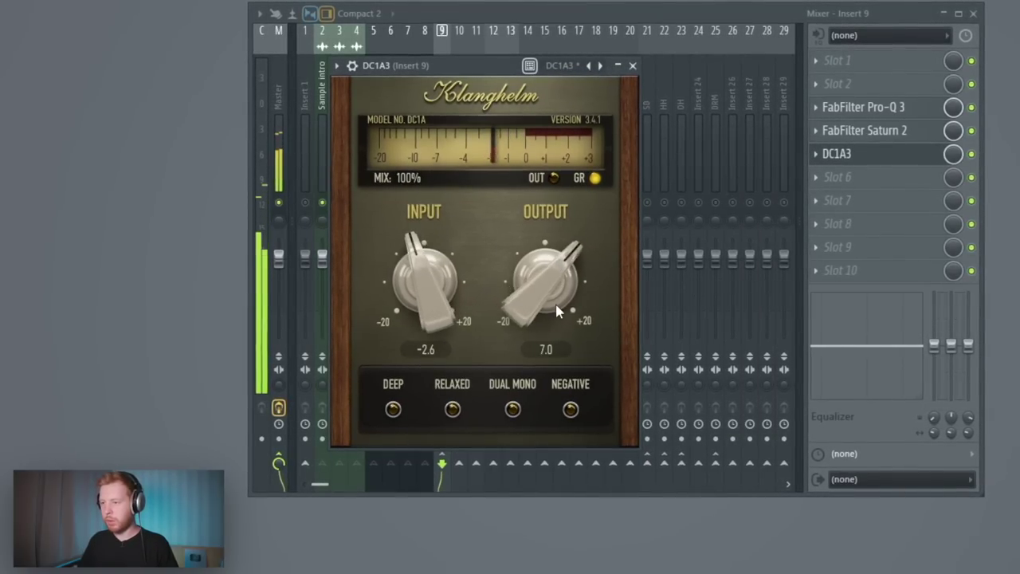
pyautogui.moveTo(545, 279); pyautogui.dragTo(558, 378)
pyautogui.moveTo(547, 269); pyautogui.dragTo(553, 279)
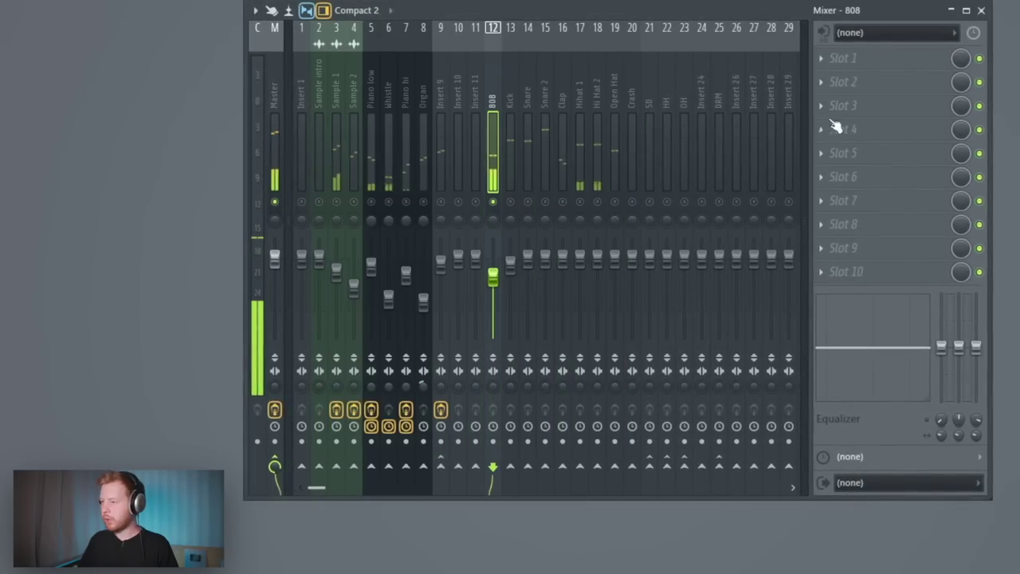
# Load Little Radiator into slot 3 of the 808 track, raise its heat and lower its mix below halfway
pyautogui.click(834, 112)
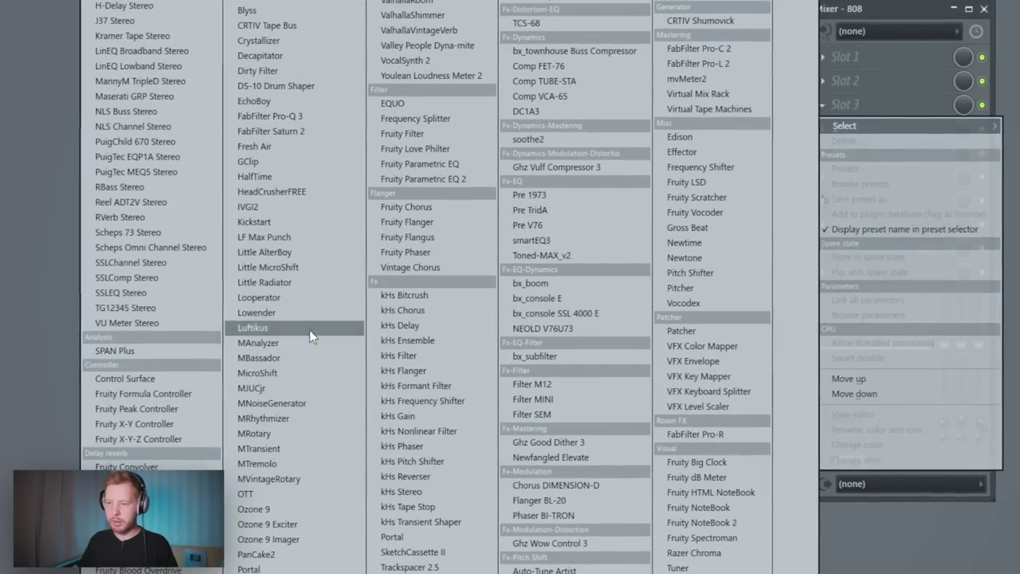
pyautogui.click(296, 282)
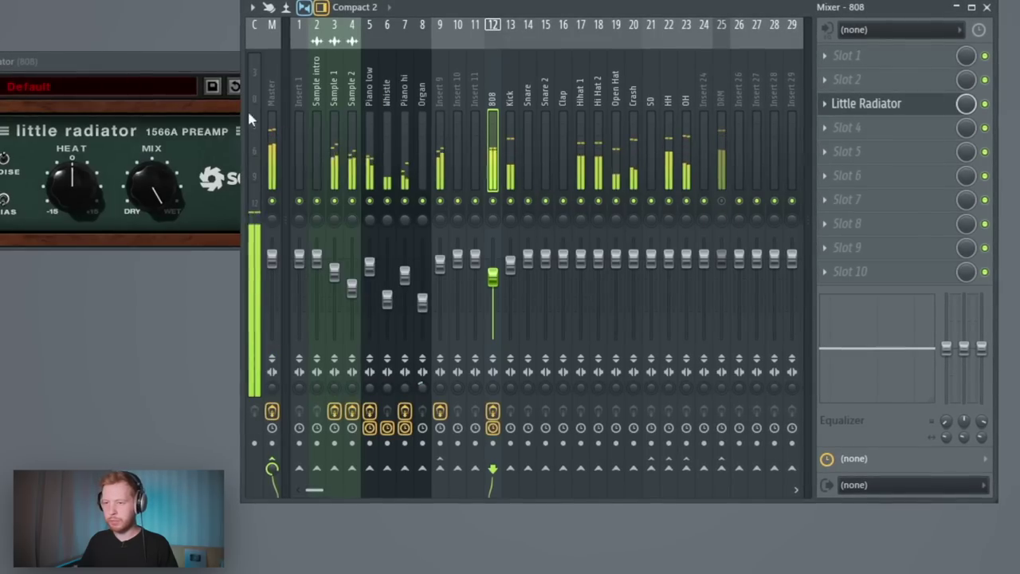
pyautogui.moveTo(179, 63); pyautogui.dragTo(430, 120)
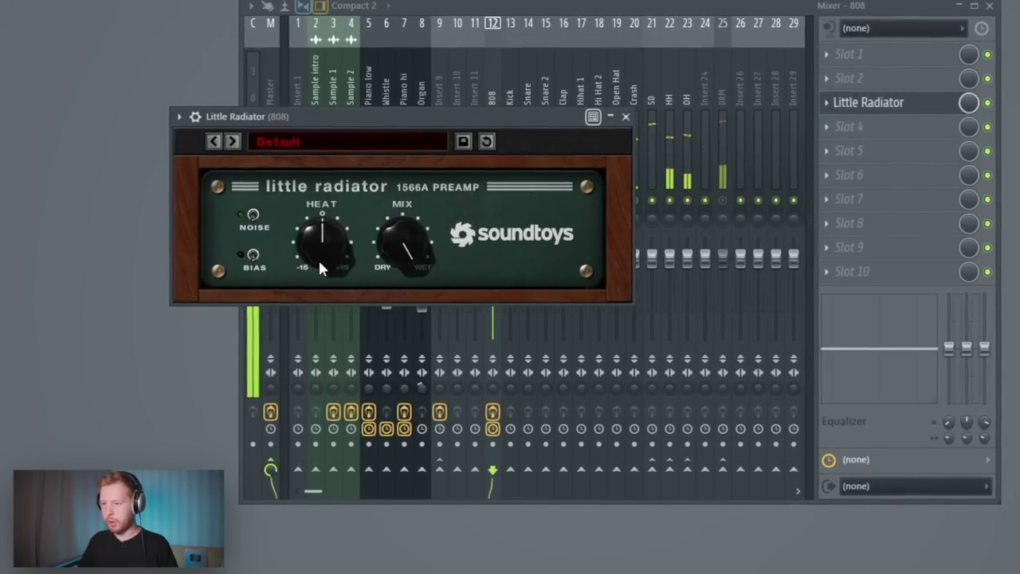
pyautogui.moveTo(323, 246); pyautogui.dragTo(433, 367)
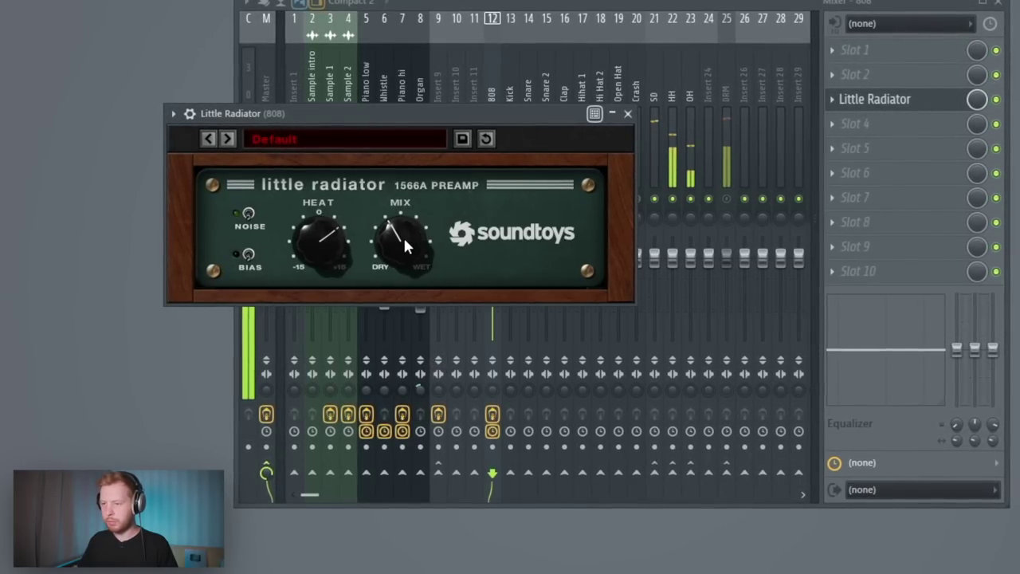
# Load Newfangled Saturate on the DRM track and set its clipper shape to 75%
pyautogui.click(727, 88)
pyautogui.click(892, 99)
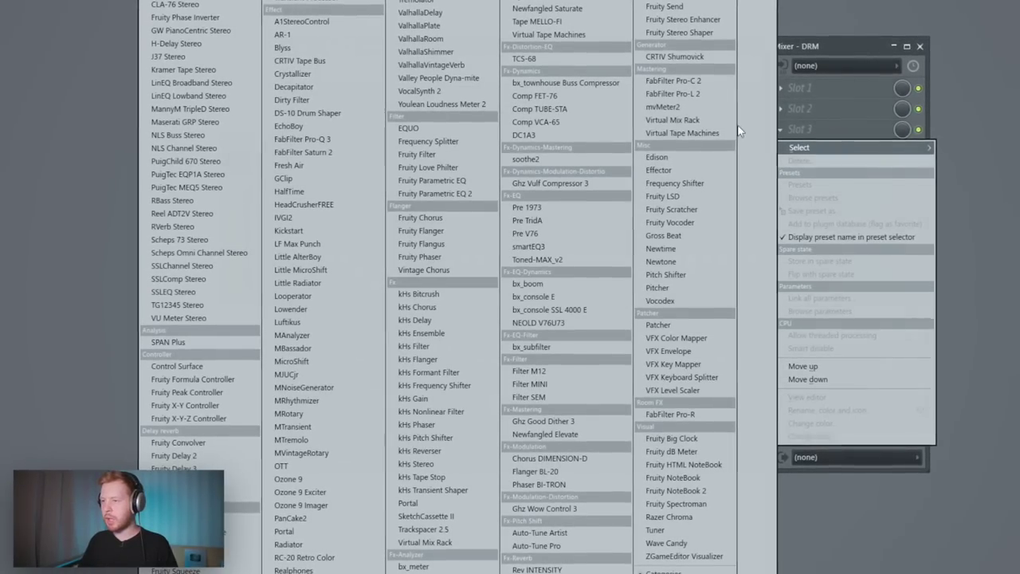
pyautogui.click(548, 8)
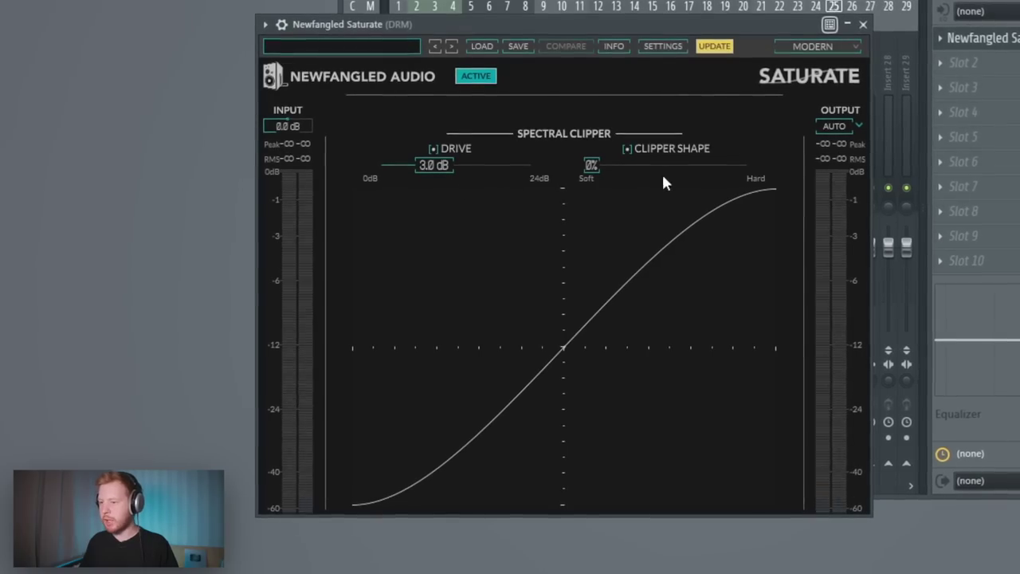
pyautogui.moveTo(665, 182); pyautogui.dragTo(726, 188)
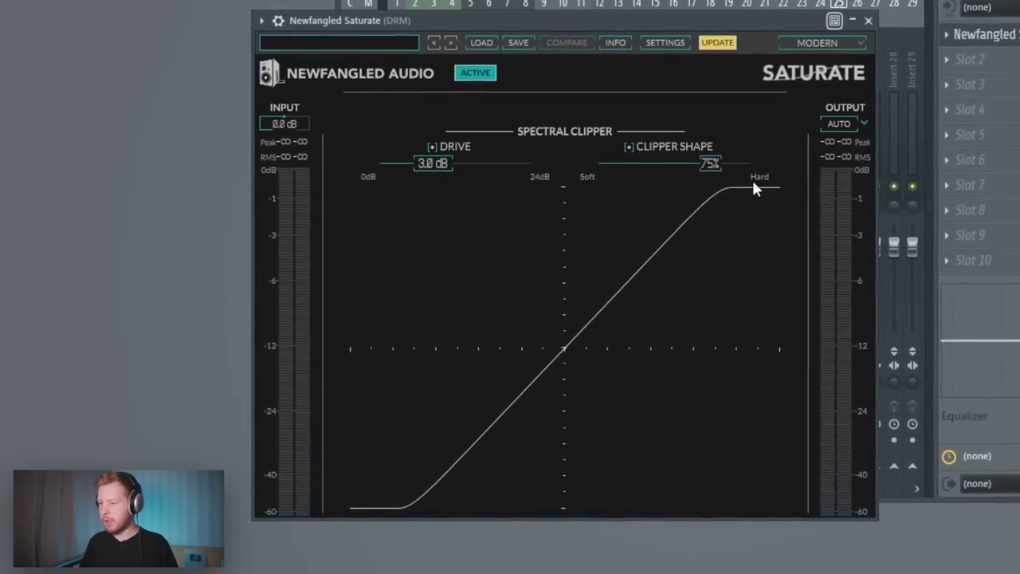
# Adjust Saturate's drive during playback, trying about 10.3 dB, and lower the DRM track's fader
pyautogui.press('space')
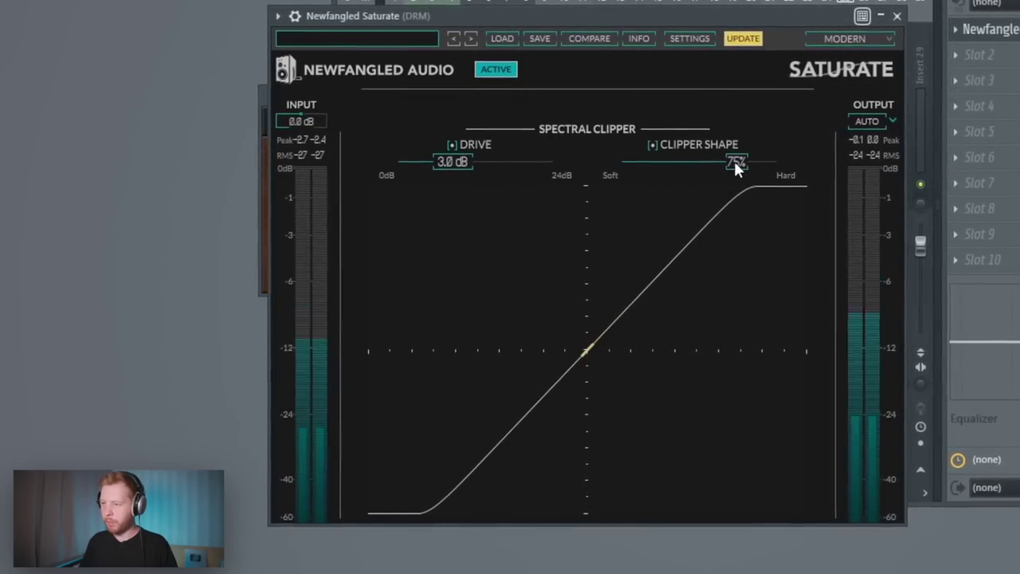
pyautogui.moveTo(476, 163); pyautogui.dragTo(526, 170)
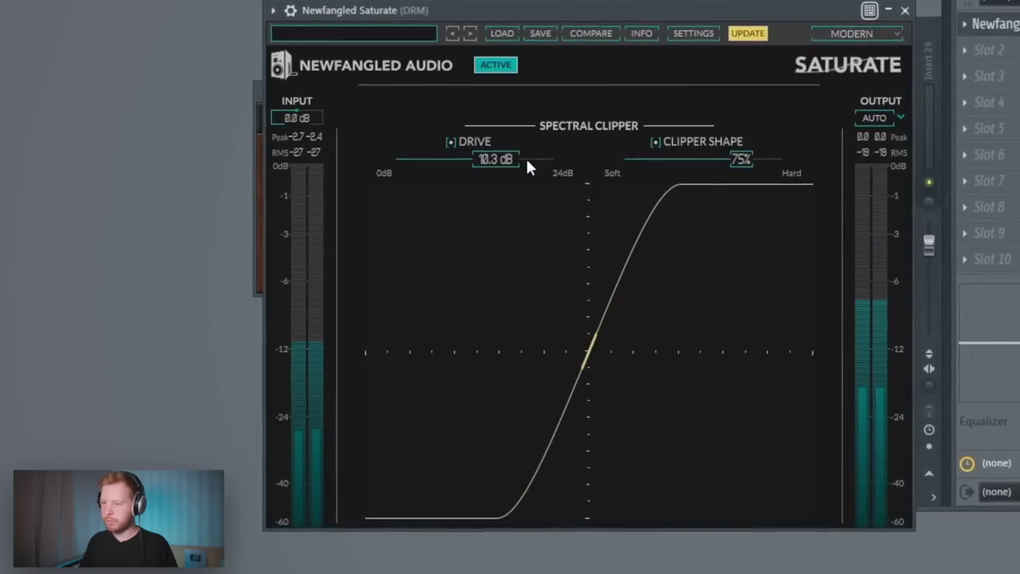
pyautogui.doubleClick(529, 162)
pyautogui.press('F9')
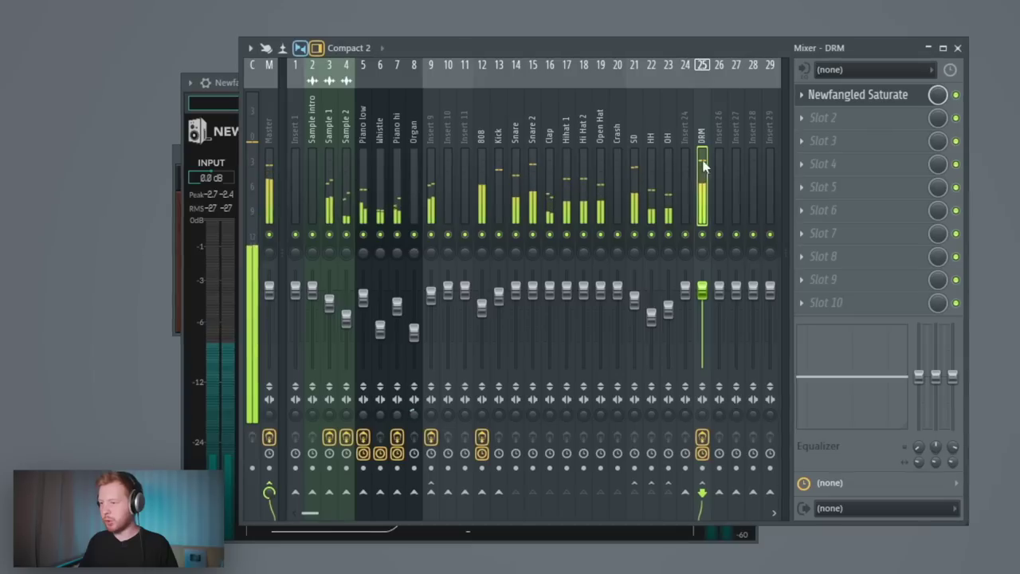
pyautogui.click(664, 319)
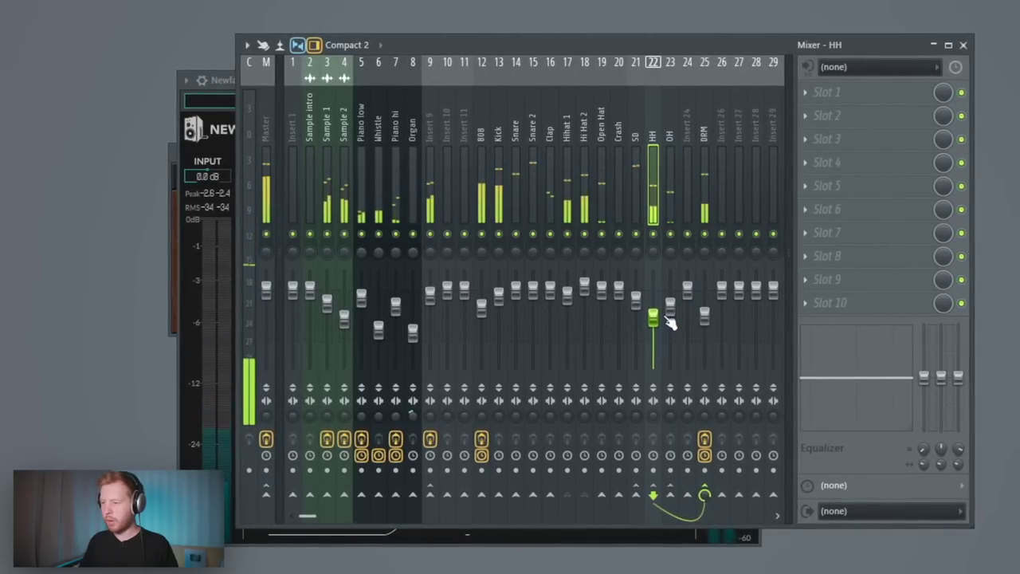
# Load DS-10 Drum Shaper into slot 3 of the SD track, raise attack slightly and sustain strongly, and enable Soft Clip
pyautogui.click(834, 162)
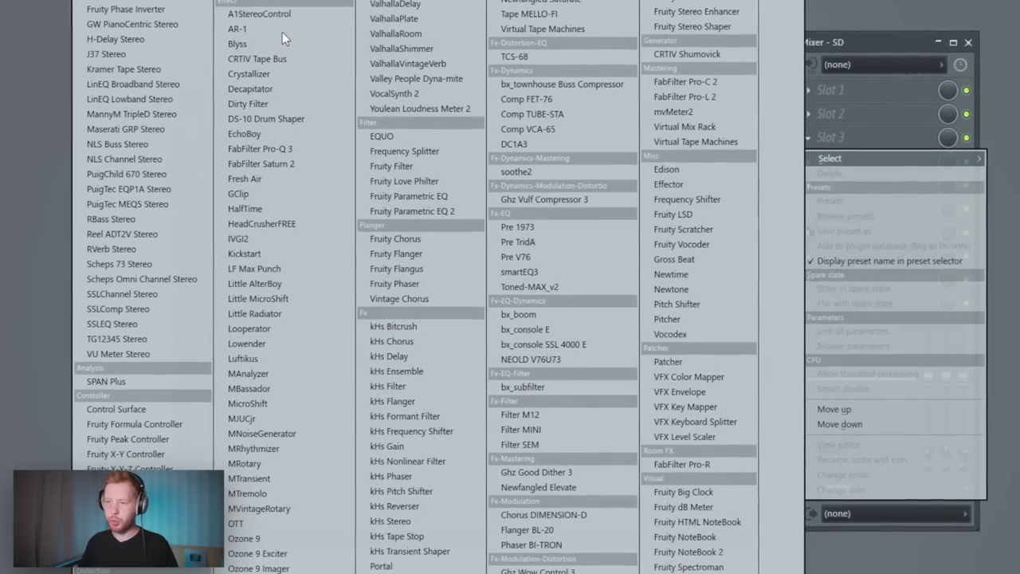
pyautogui.click(271, 116)
pyautogui.moveTo(26, 16); pyautogui.dragTo(625, 108)
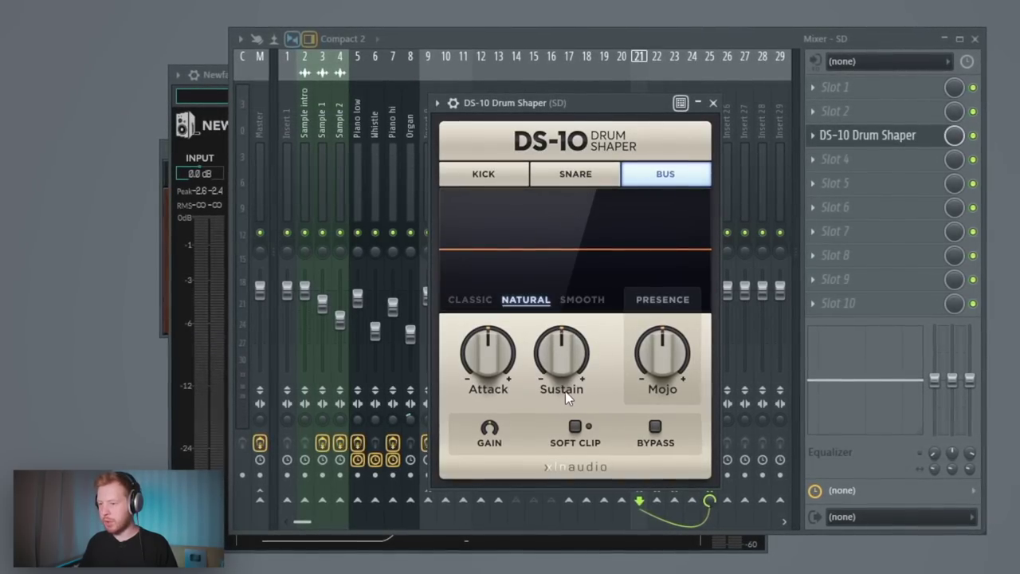
pyautogui.press('space')
pyautogui.moveTo(490, 347)
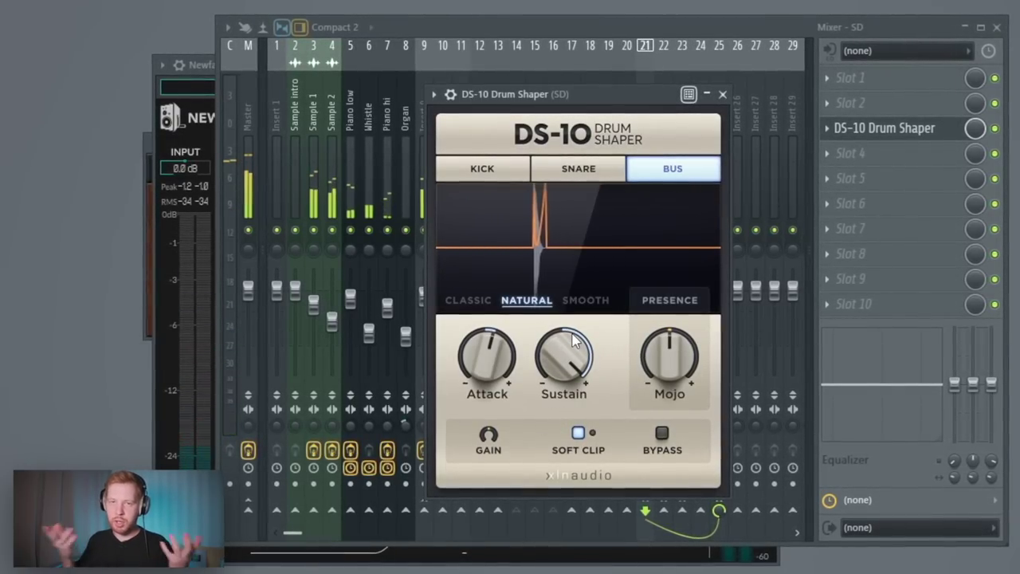
pyautogui.click(722, 94)
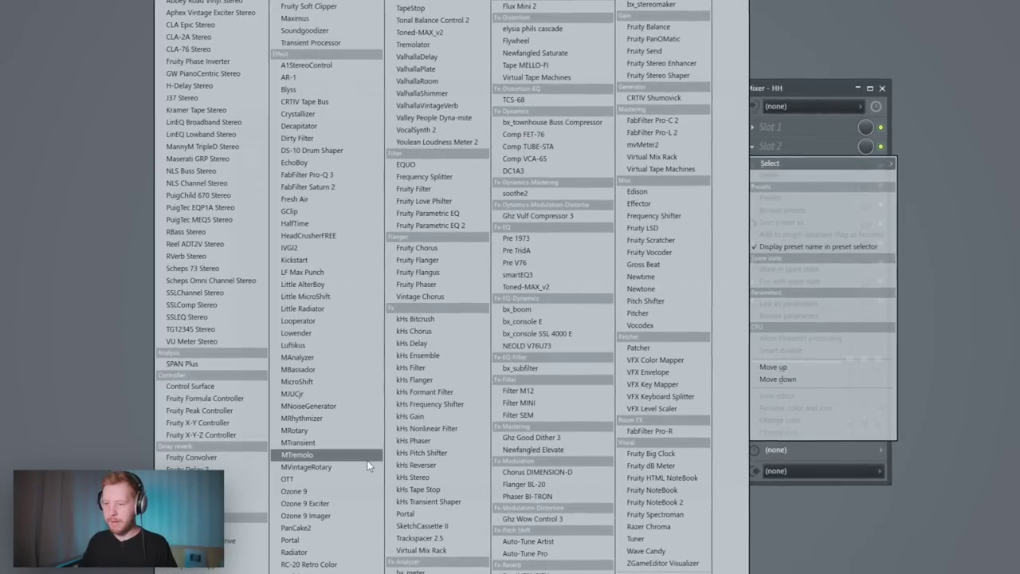
# Load Ozone 9 Imager into slot 2 of the HH track and split it into four bands, the highest starting near 10 kHz
pyautogui.click(354, 515)
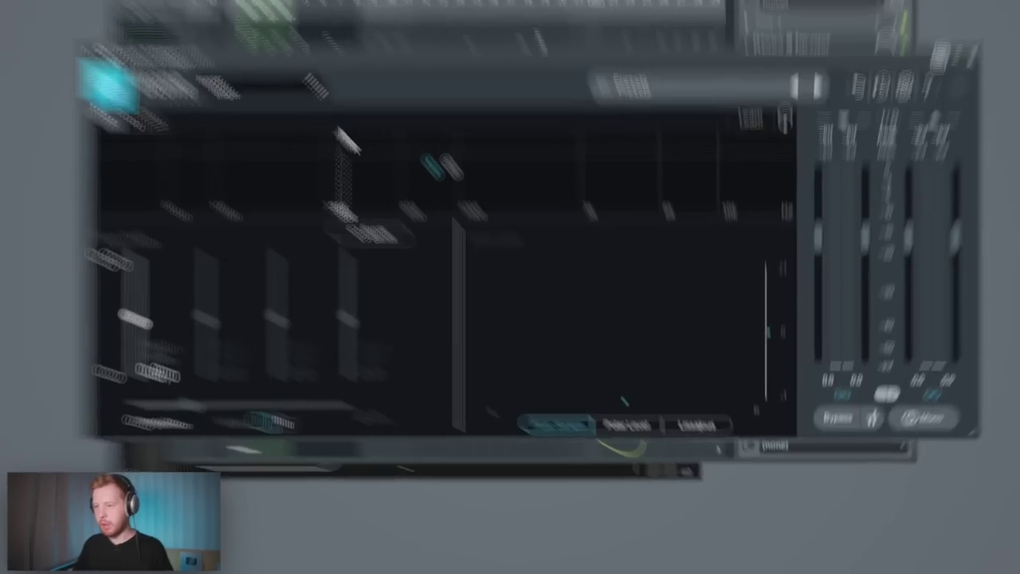
pyautogui.click(301, 128)
pyautogui.click(495, 128)
pyautogui.click(726, 128)
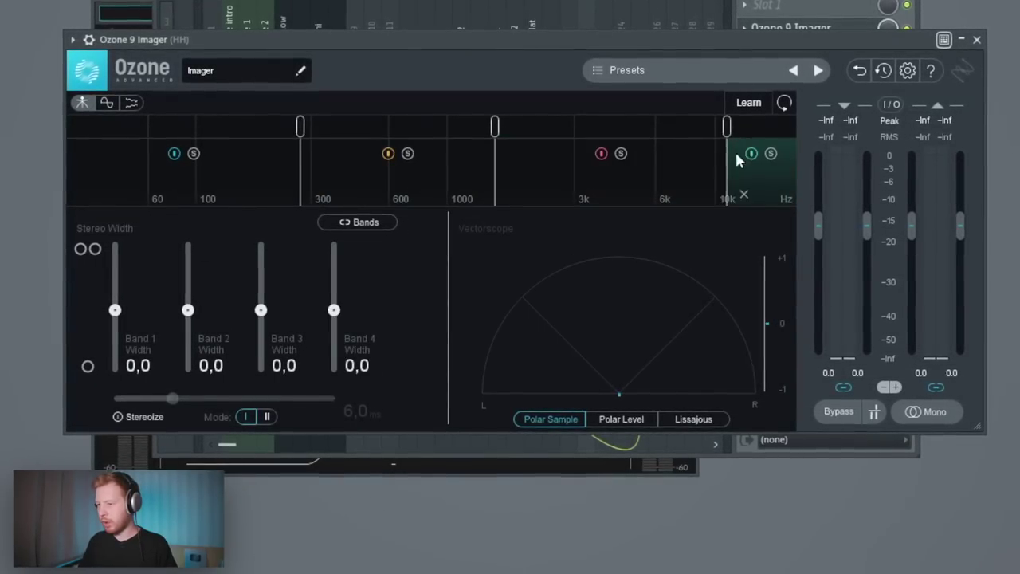
# Enable Stereoize in the HH track's Imager and widen band 2 to about 30.4 and band 3 to about 50.6 during playback
pyautogui.click(141, 416)
pyautogui.press('space')
pyautogui.moveTo(188, 310); pyautogui.dragTo(191, 302)
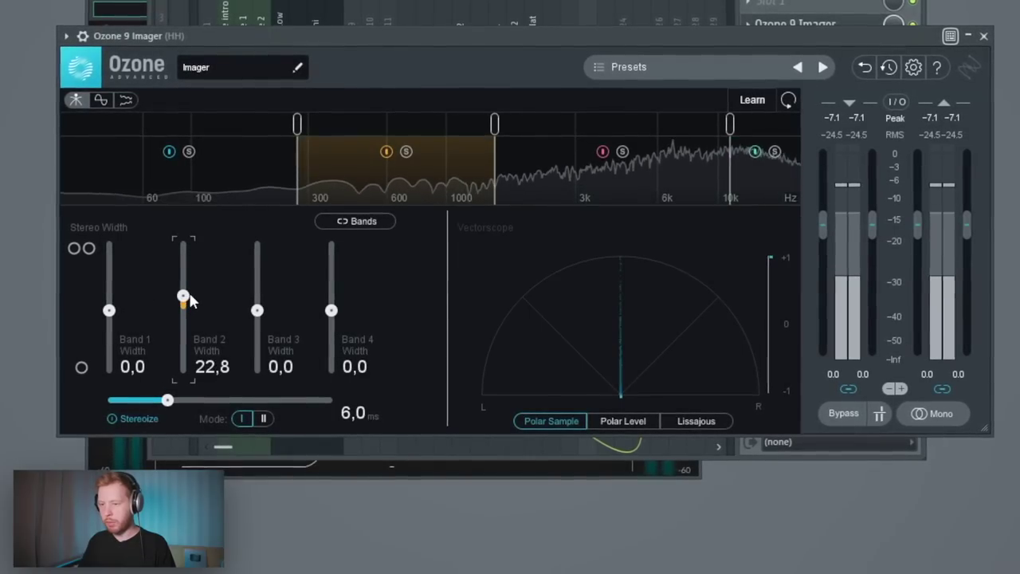
pyautogui.moveTo(271, 310); pyautogui.dragTo(269, 280)
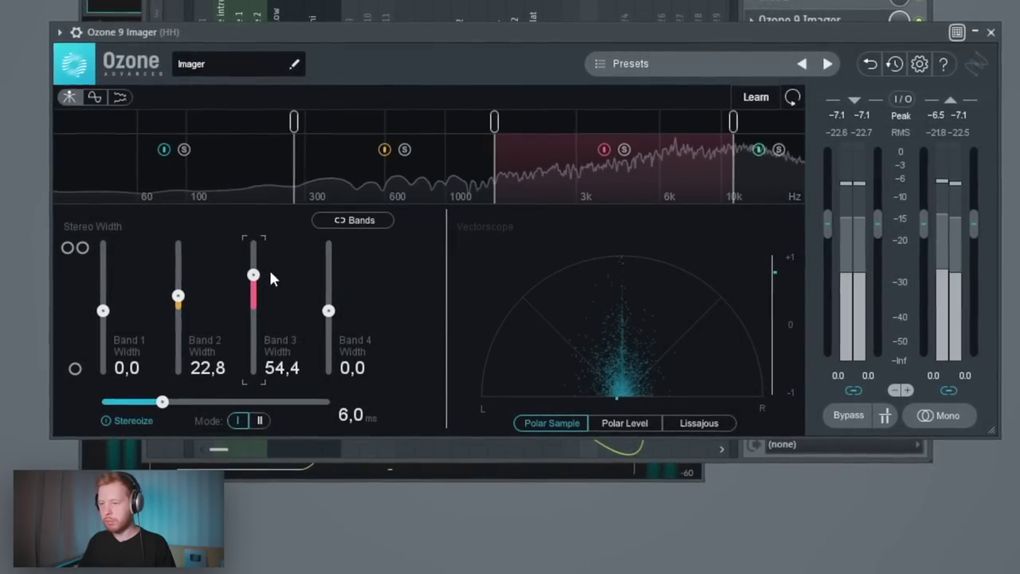
pyautogui.moveTo(177, 297); pyautogui.dragTo(174, 290)
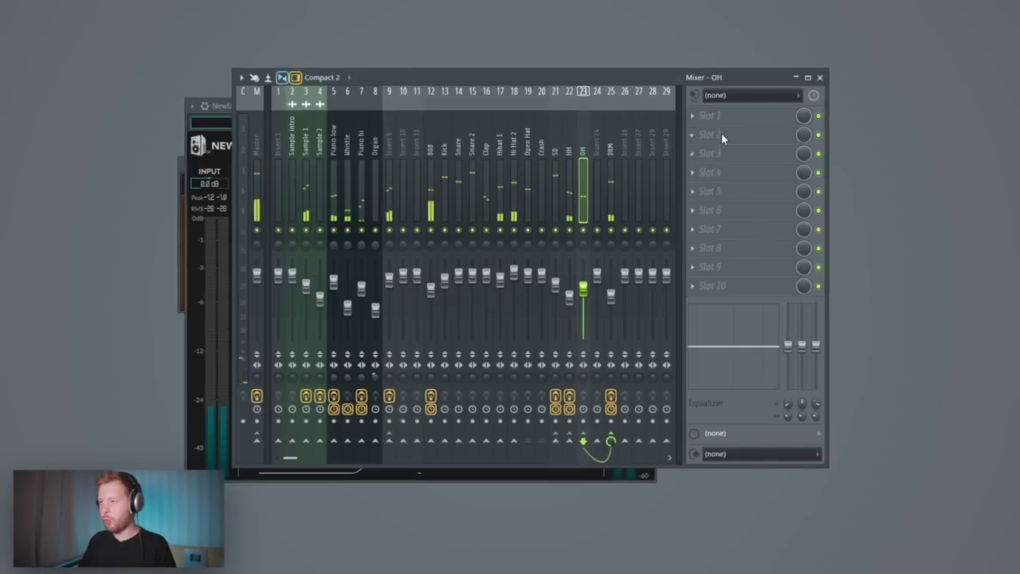
# Load Fruity Stereo Shaper into slot 2 of the OH track with the Stereoize preset and lower the track's low EQ band
pyautogui.click(721, 132)
pyautogui.click(622, 64)
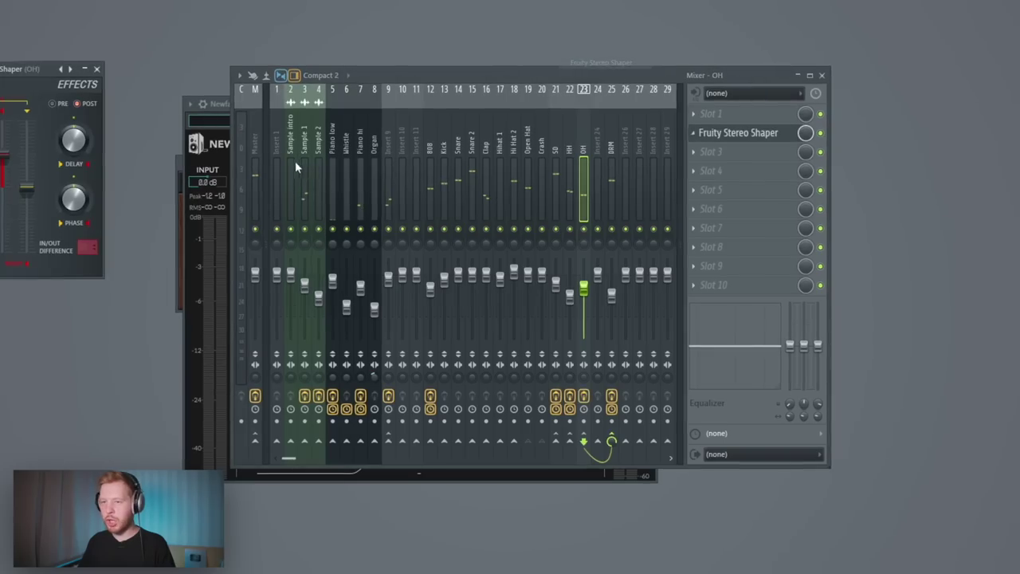
pyautogui.moveTo(15, 67); pyautogui.dragTo(467, 136)
pyautogui.click(520, 137)
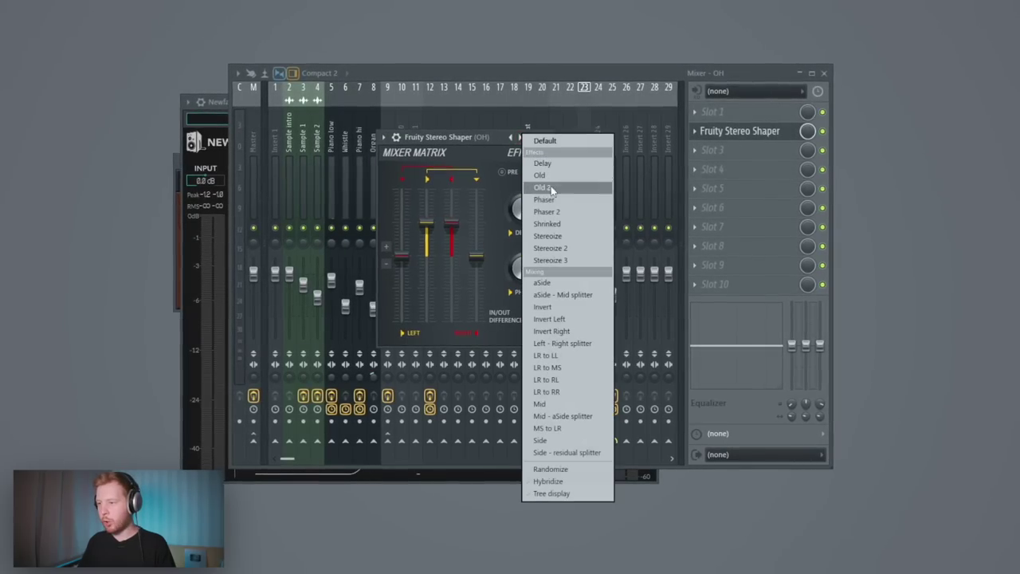
pyautogui.click(549, 236)
pyautogui.click(553, 137)
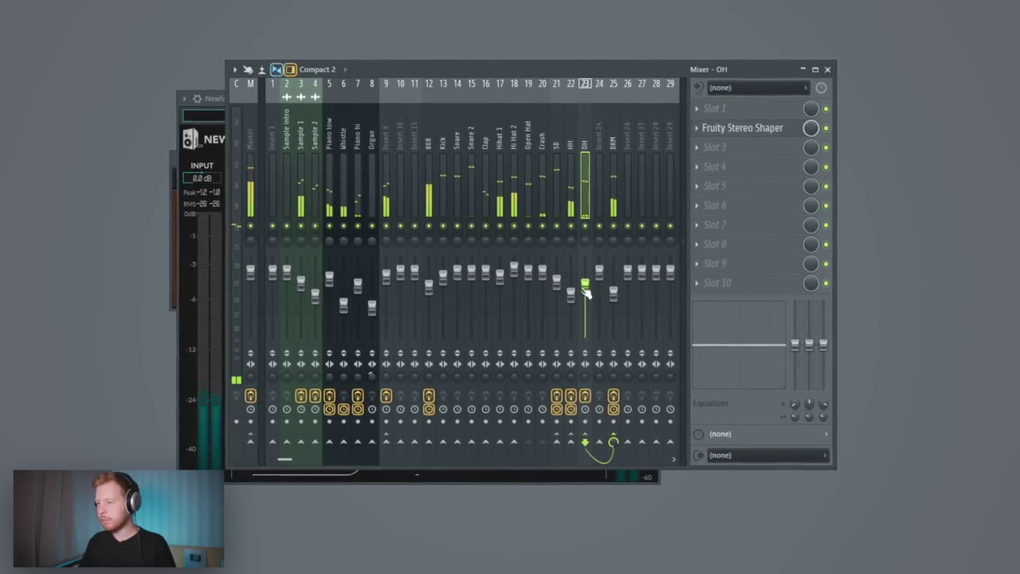
pyautogui.moveTo(795, 344); pyautogui.dragTo(801, 358)
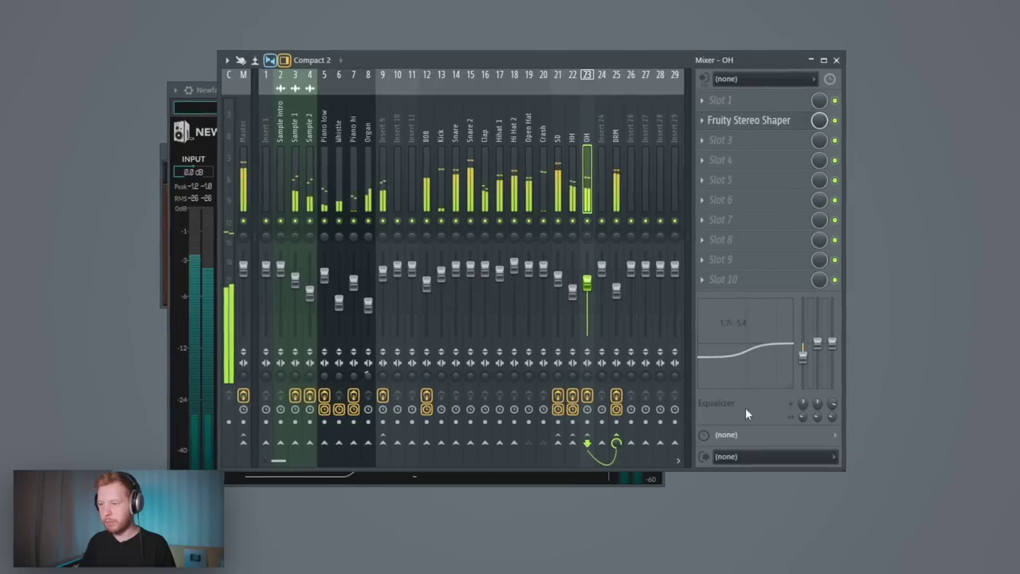
# Copy the HH track's Ozone 9 Imager with its settings to the SD track, placing it after DS-10 Drum Shaper
pyautogui.click(573, 159)
pyautogui.click(723, 119)
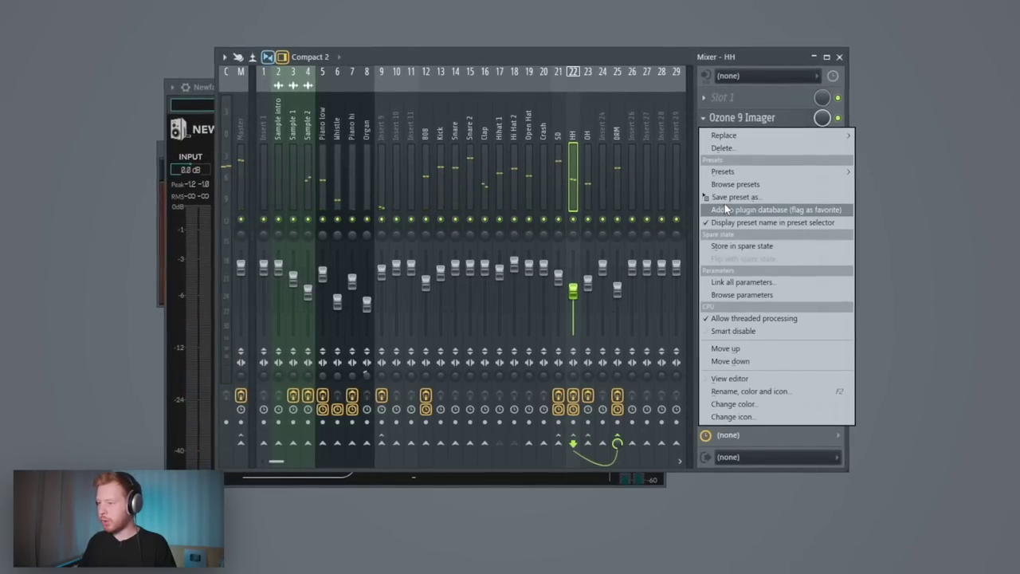
pyautogui.click(564, 118)
pyautogui.click(564, 117)
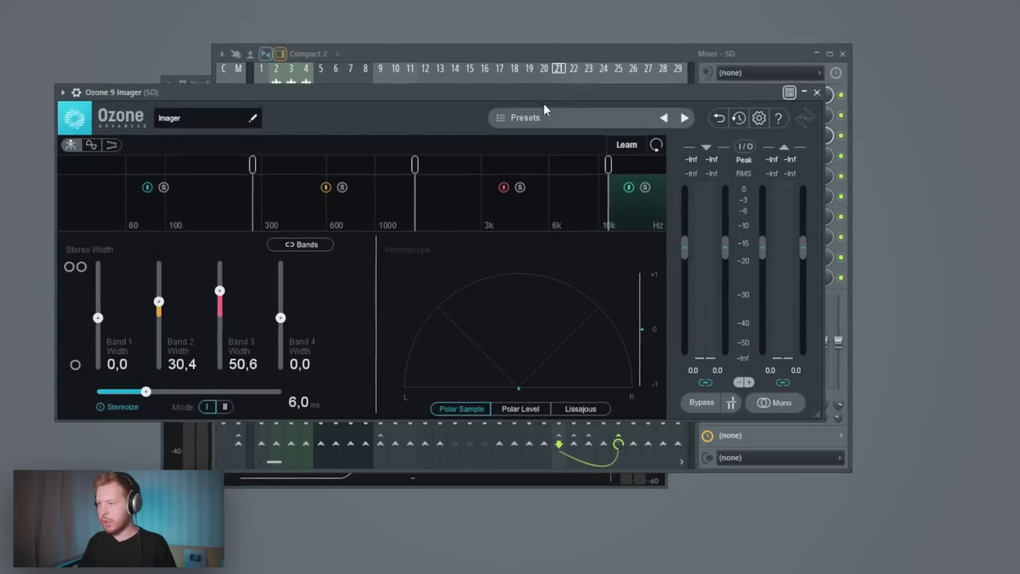
pyautogui.moveTo(544, 103); pyautogui.dragTo(582, 249)
pyautogui.moveTo(741, 94); pyautogui.dragTo(743, 137)
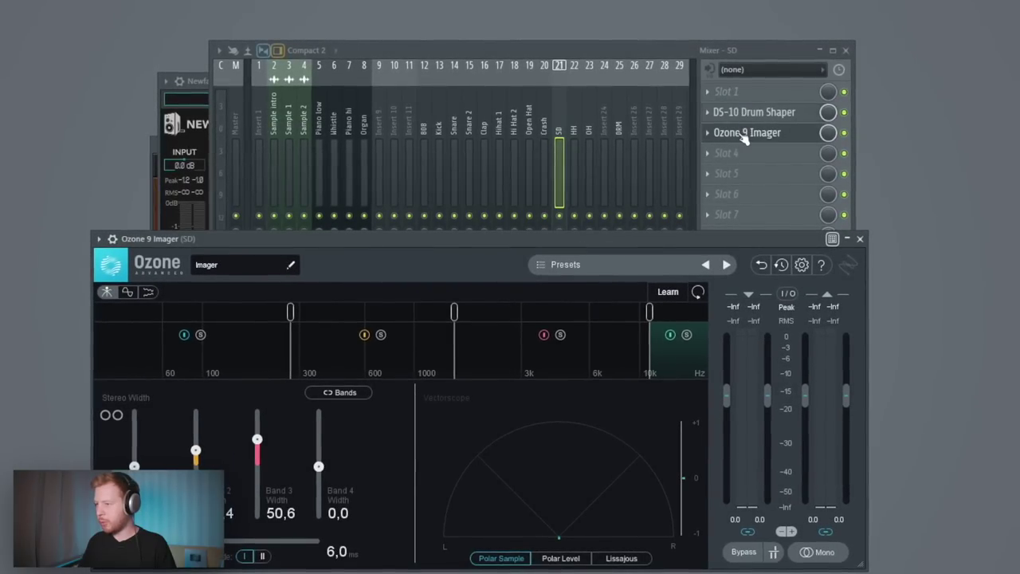
pyautogui.moveTo(566, 241); pyautogui.dragTo(588, 130)
# Lower the SD Imager's first crossover to about 167 Hz, lower the second slightly, and reduce widths to 11.4 for band 2 and 16.5 for band 3
pyautogui.moveTo(311, 199); pyautogui.dragTo(260, 203)
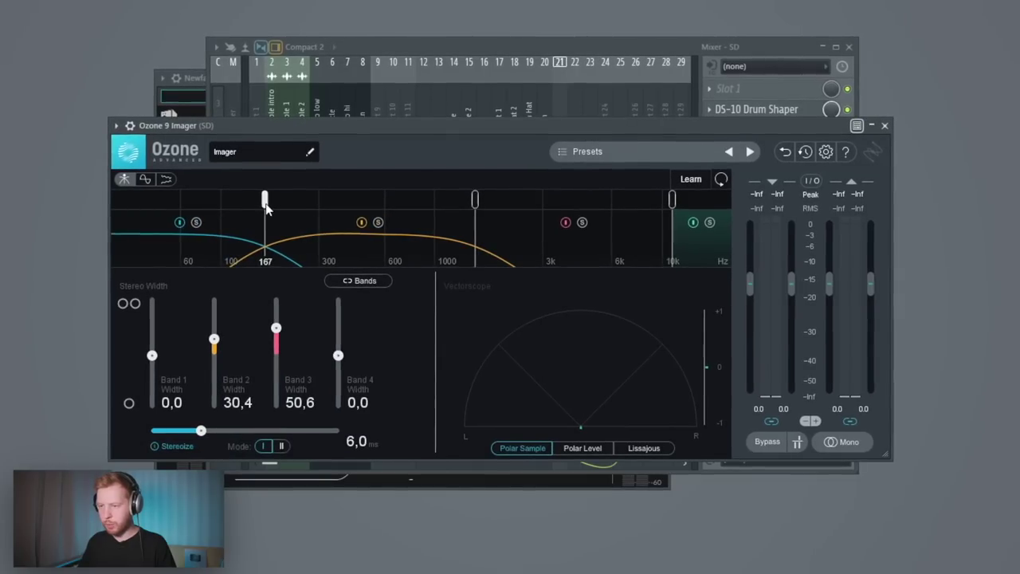
pyautogui.moveTo(476, 203); pyautogui.dragTo(457, 201)
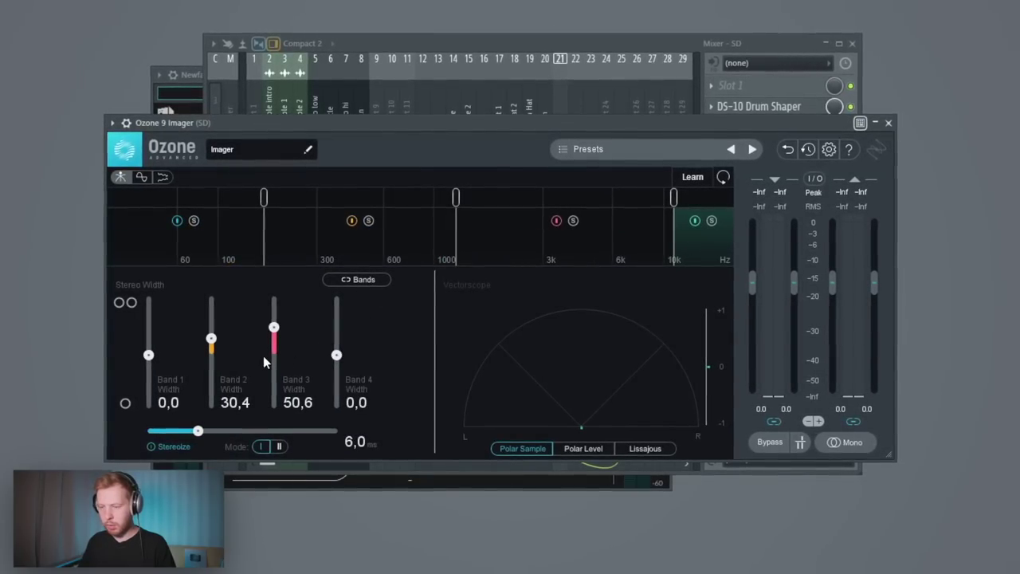
pyautogui.press('space')
pyautogui.moveTo(268, 342); pyautogui.dragTo(272, 341)
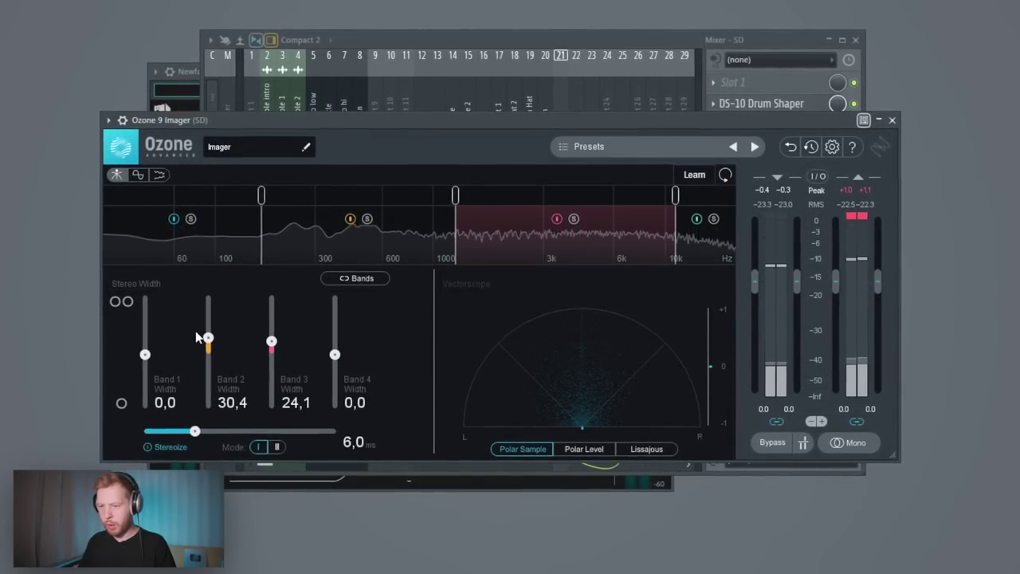
pyautogui.moveTo(207, 338); pyautogui.dragTo(209, 355)
pyautogui.moveTo(271, 341); pyautogui.dragTo(269, 346)
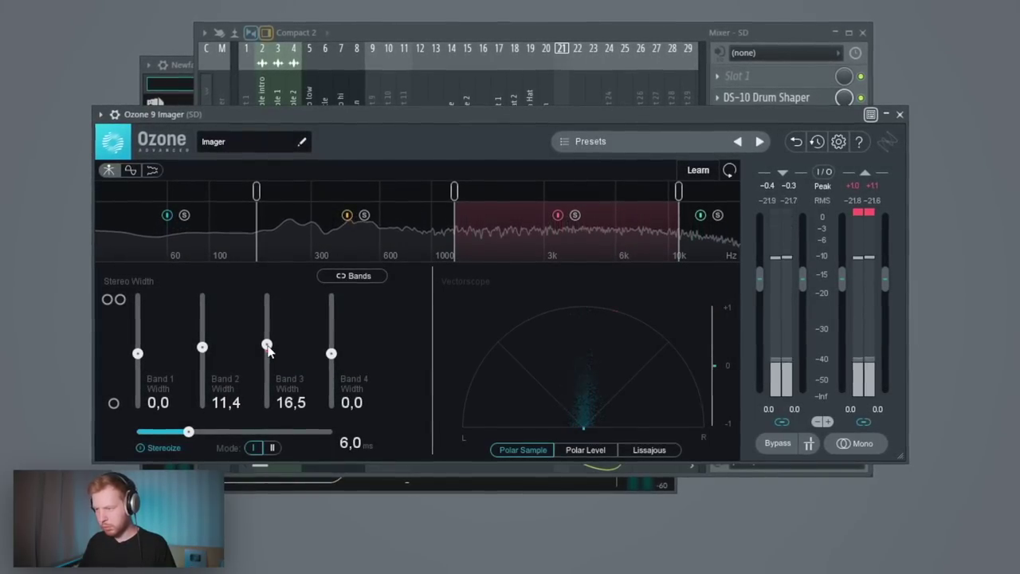
# Raise the gain of GClip on the Master track slightly
pyautogui.click(606, 34)
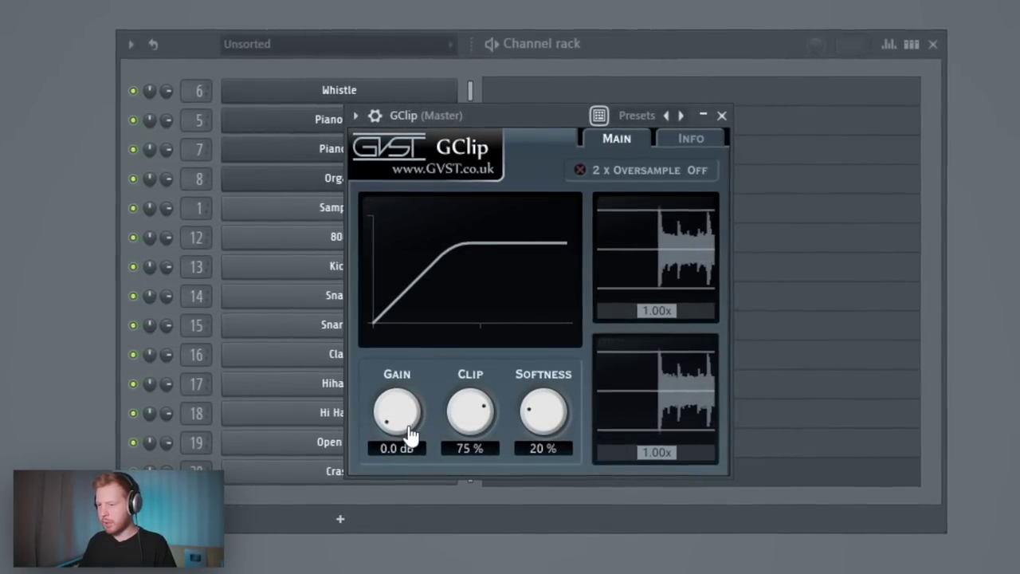
pyautogui.moveTo(412, 435)
pyautogui.mouseDown()
pyautogui.moveTo(413, 409)
pyautogui.moveTo(410, 419)
pyautogui.mouseUp()
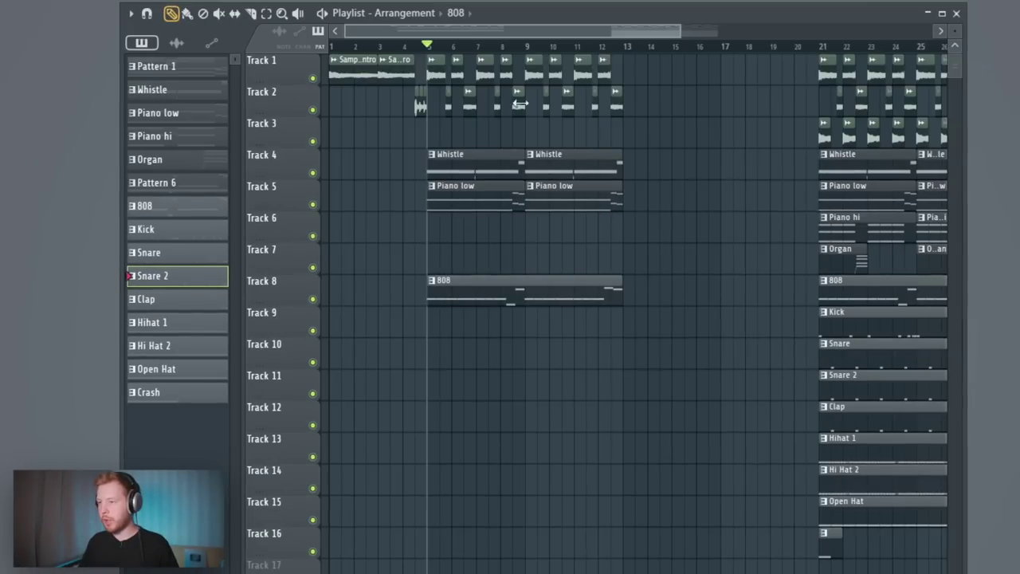
# Copy the Snare, Snare 2, Clap, Hihat 1 and Hi Hat 2 clips from bar 21 to bar 5 and play the section
pyautogui.moveTo(596, 114); pyautogui.dragTo(431, 68)
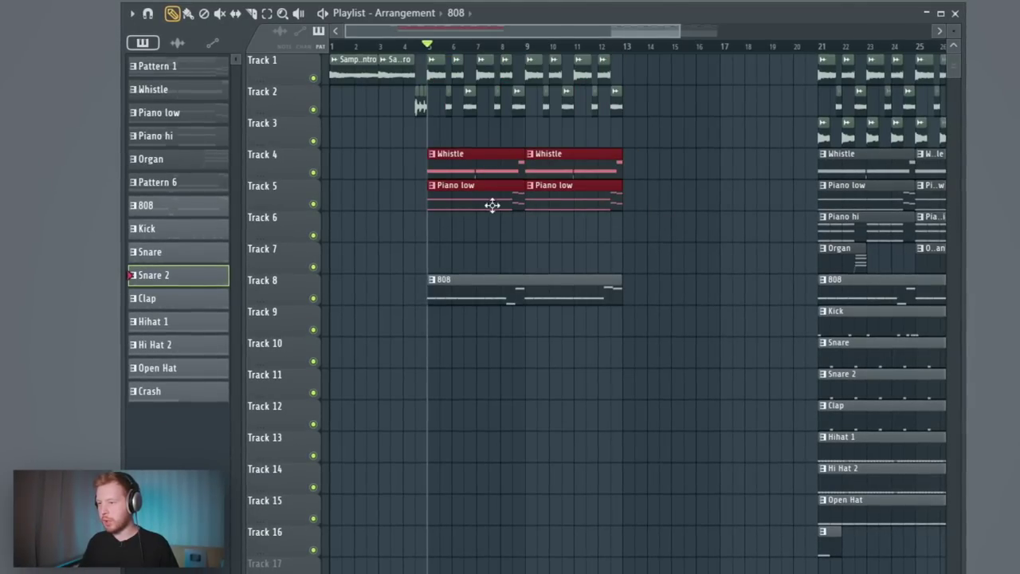
pyautogui.scroll(-1, 614, 263)
pyautogui.click(610, 308)
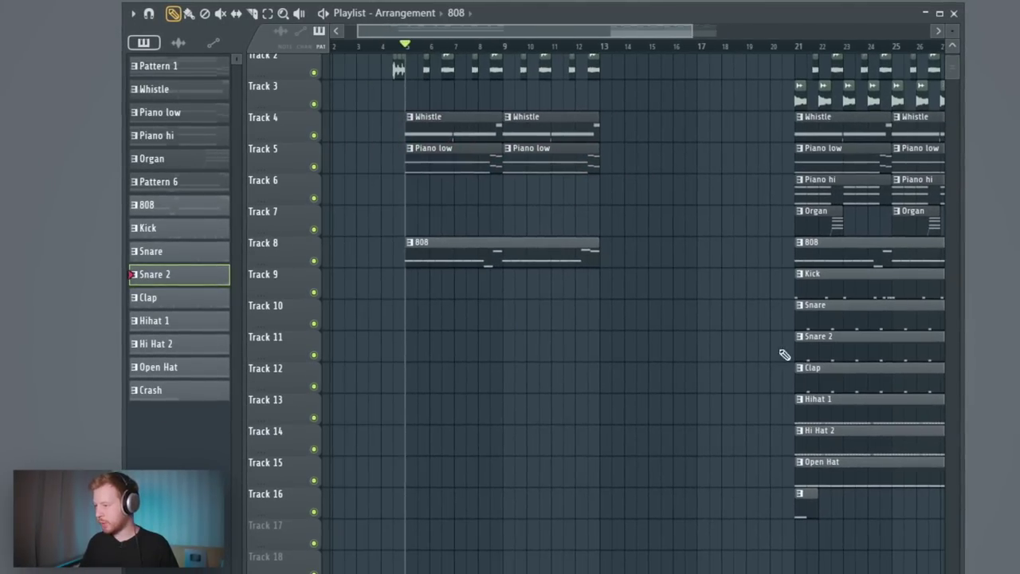
pyautogui.scroll(-1, 734, 310)
pyautogui.moveTo(736, 302); pyautogui.dragTo(833, 375)
pyautogui.moveTo(916, 438); pyautogui.dragTo(917, 438)
pyautogui.moveTo(849, 398); pyautogui.dragTo(531, 387)
pyautogui.press('space')
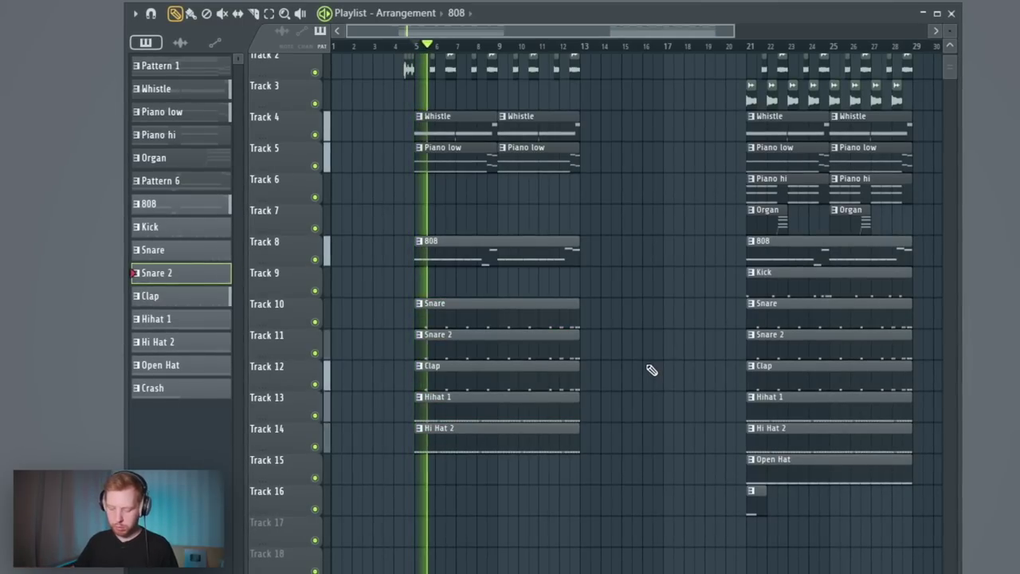
# Move the full section from bar 21 to bar 29 and place a copy of it at bar 13
pyautogui.scroll(-1, 700, 275)
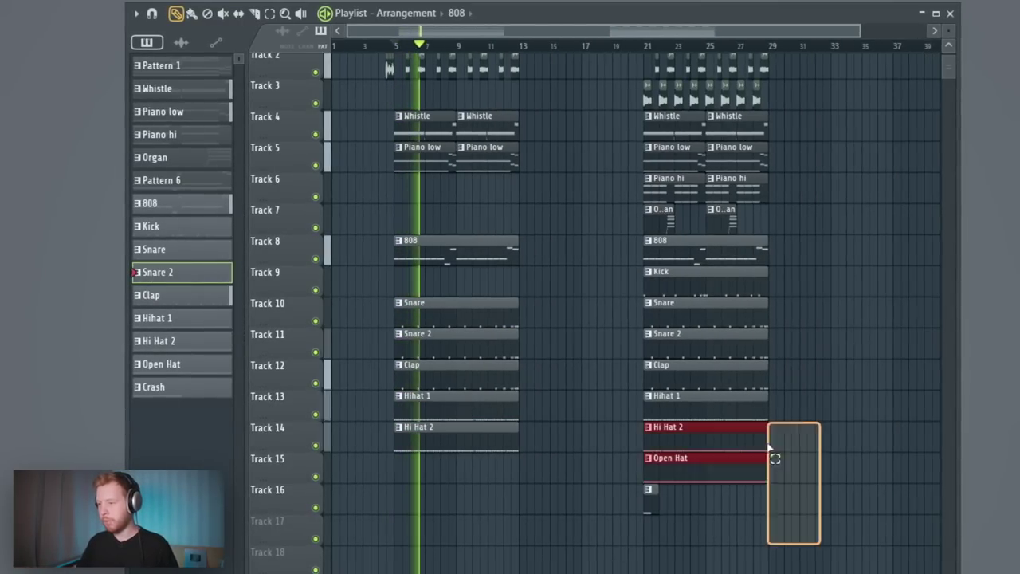
pyautogui.moveTo(769, 451); pyautogui.dragTo(642, 56)
pyautogui.moveTo(702, 279); pyautogui.dragTo(827, 279)
pyautogui.moveTo(877, 506); pyautogui.dragTo(768, 59)
pyautogui.press('space')
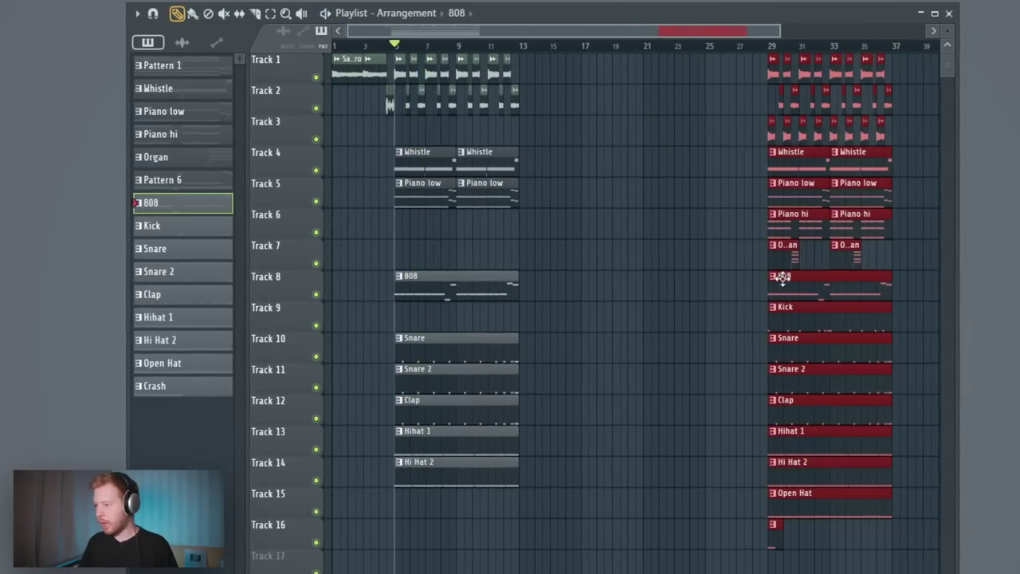
pyautogui.moveTo(782, 277); pyautogui.dragTo(551, 303)
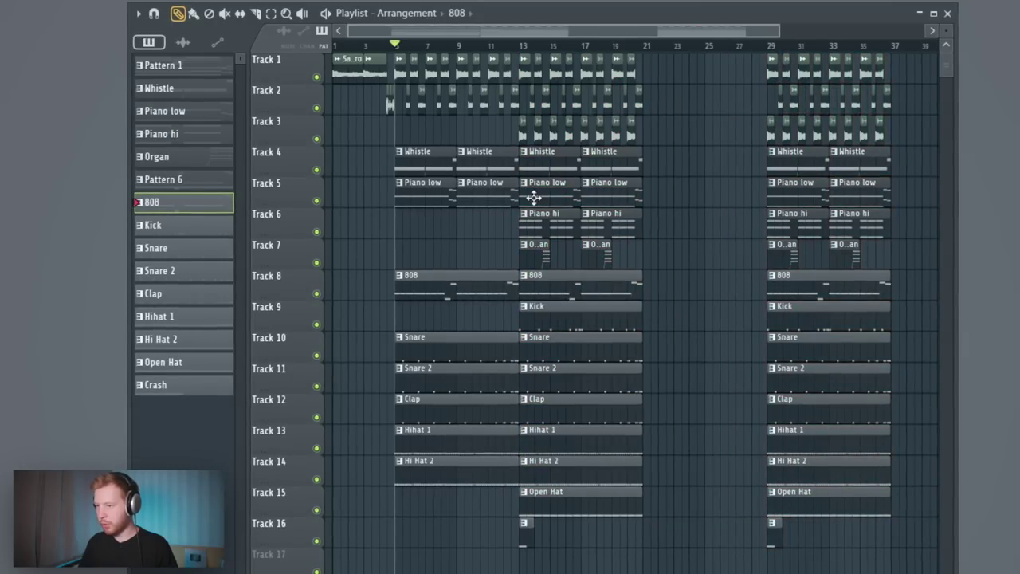
# Remove the Piano hi and Whistle clips from the section at bars 13 to 21 while auditioning it
pyautogui.scroll(1, 610, 289)
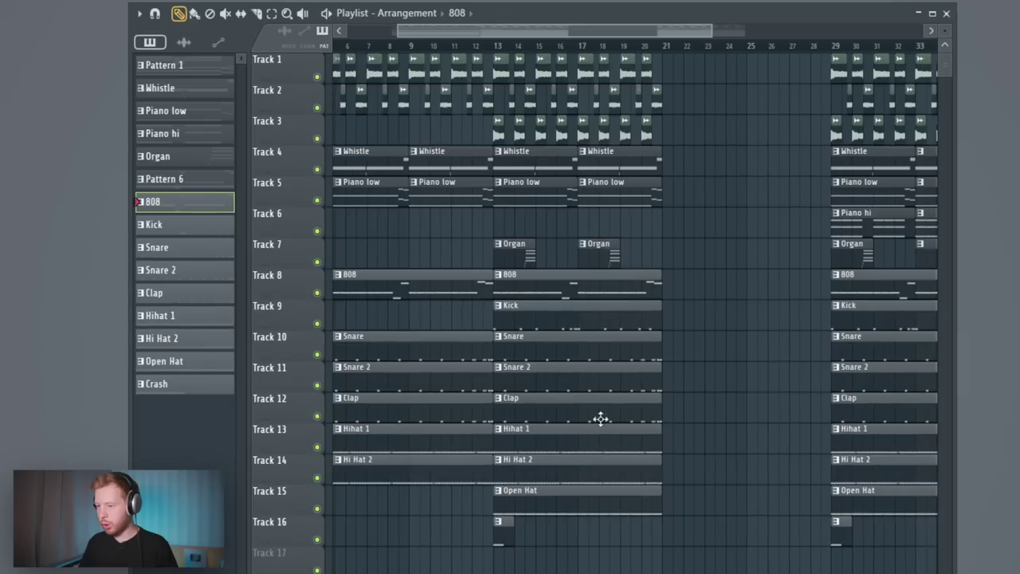
pyautogui.press('space')
pyautogui.rightClick(526, 156)
pyautogui.rightClick(610, 157)
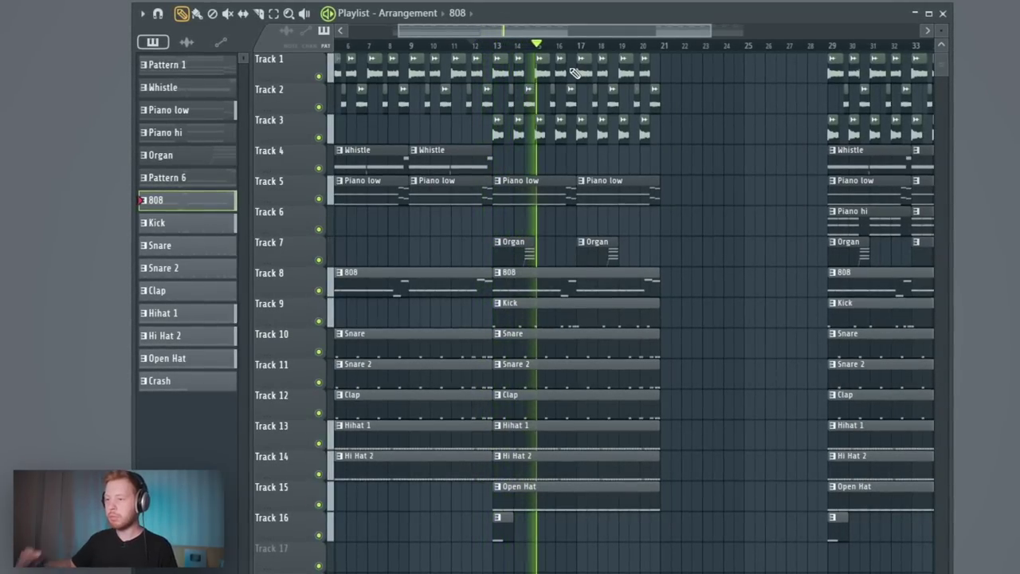
pyautogui.press('space')
# Copy the section at bars 5 to 13 to bar 21 and shift the full section to bar 41
pyautogui.scroll(-2, 494, 287)
pyautogui.moveTo(384, 510); pyautogui.dragTo(479, 68)
pyautogui.moveTo(412, 192); pyautogui.dragTo(626, 178)
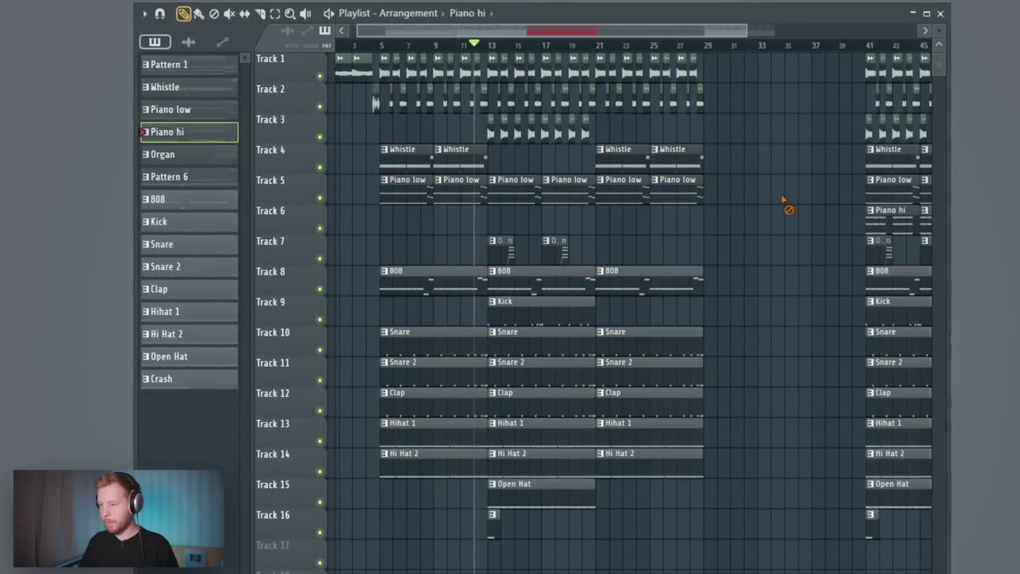
# Shorten the drum clips on Tracks 10 to 14 to end just after bar 28 and position the MZ Clap [Reverse] clip after them on Track 15
pyautogui.scroll(-2, 622, 216)
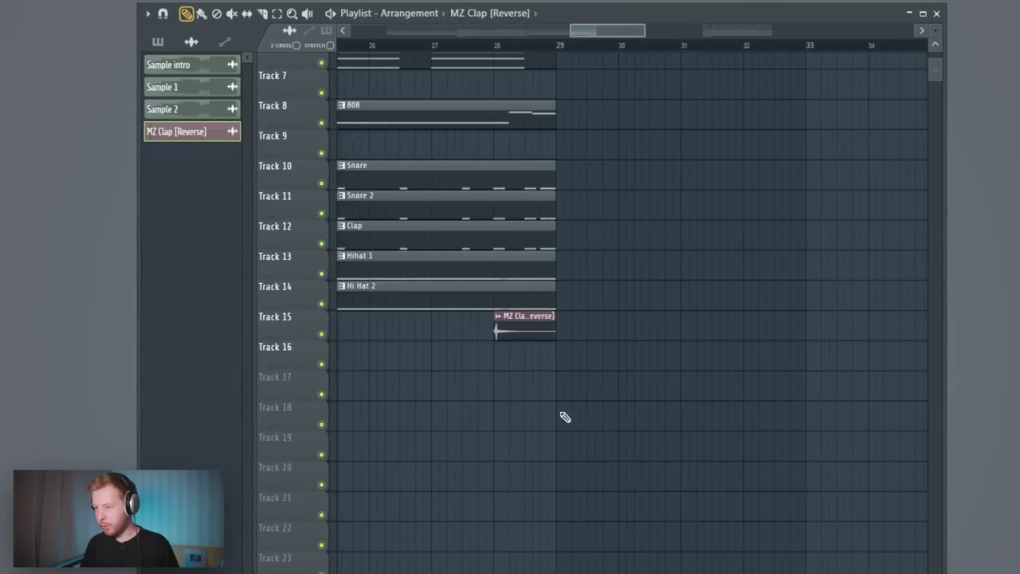
pyautogui.scroll(3, 635, 344)
pyautogui.moveTo(710, 241); pyautogui.dragTo(659, 387)
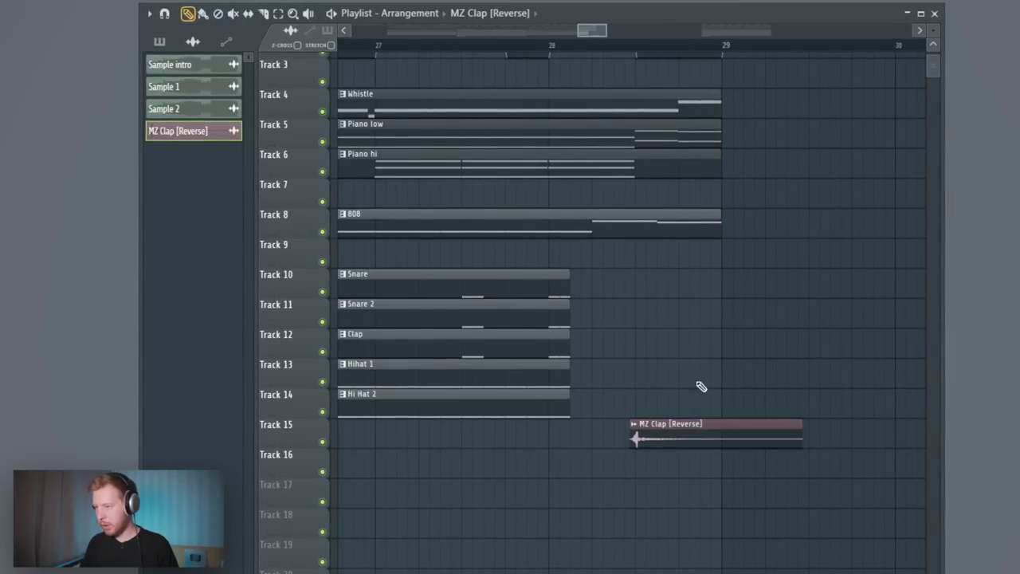
pyautogui.scroll(4, 690, 522)
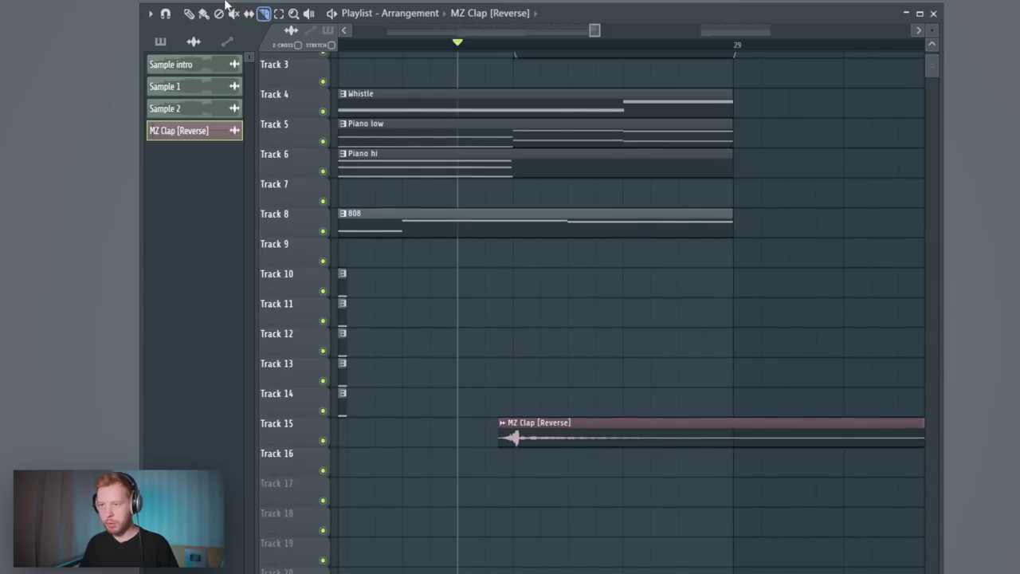
pyautogui.moveTo(533, 437); pyautogui.dragTo(410, 437)
pyautogui.scroll(-1, 411, 437)
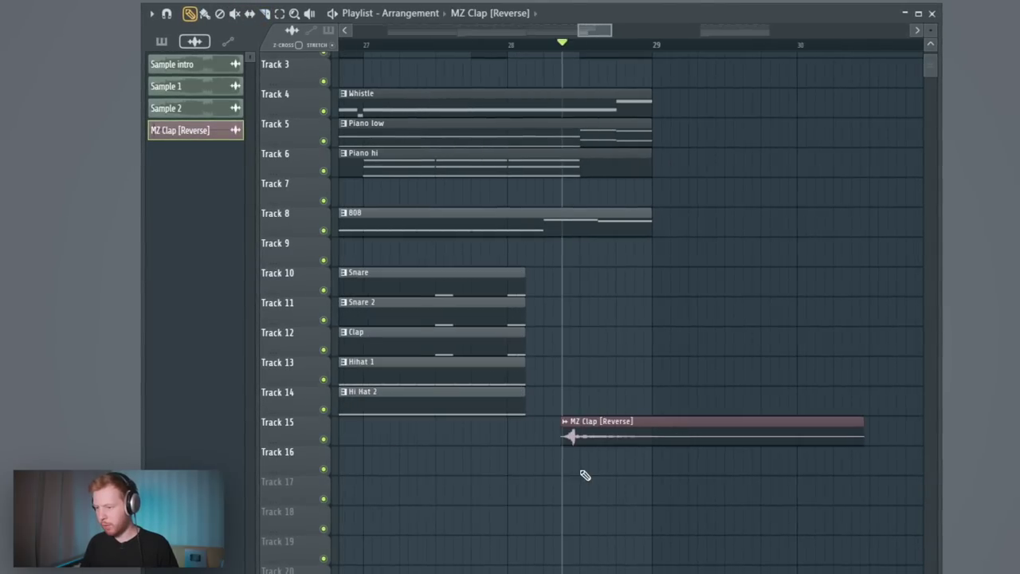
pyautogui.press('space')
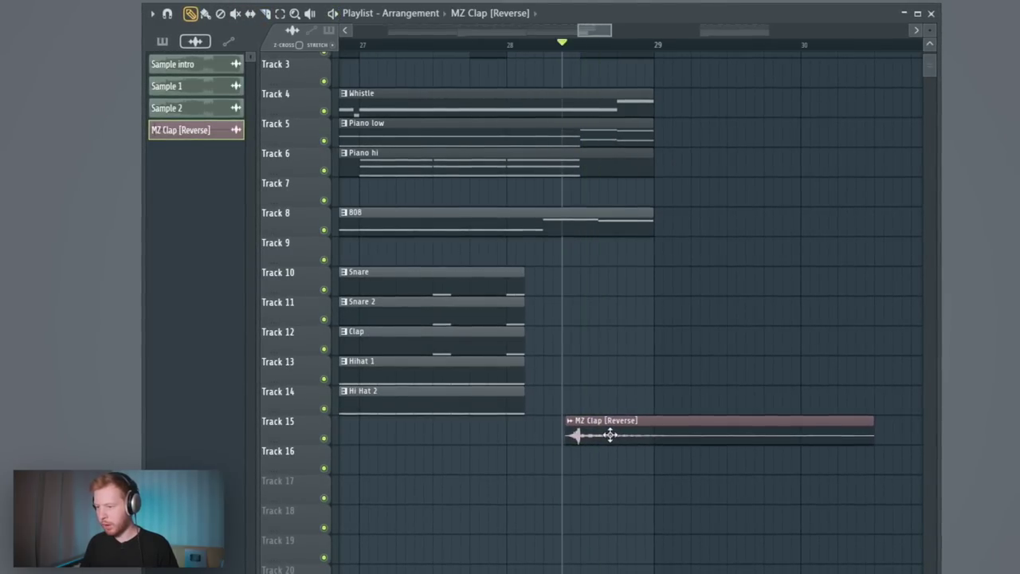
# Route the MZ Clap [Reverse] clip to its own mixer track and load ValhallaVintageVerb into slot 3 with the Bright Hall preset
pyautogui.doubleClick(625, 438)
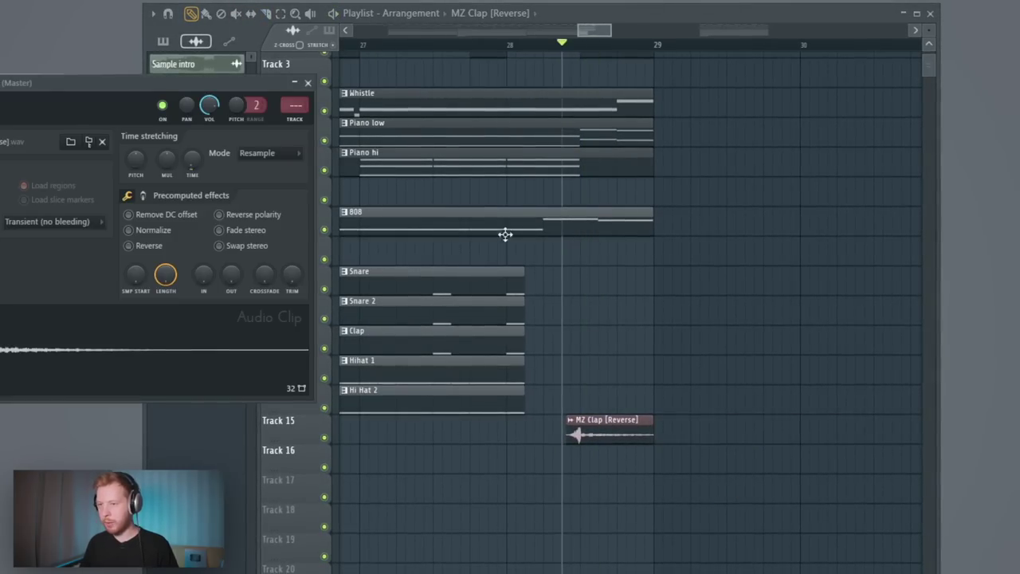
pyautogui.click(307, 116)
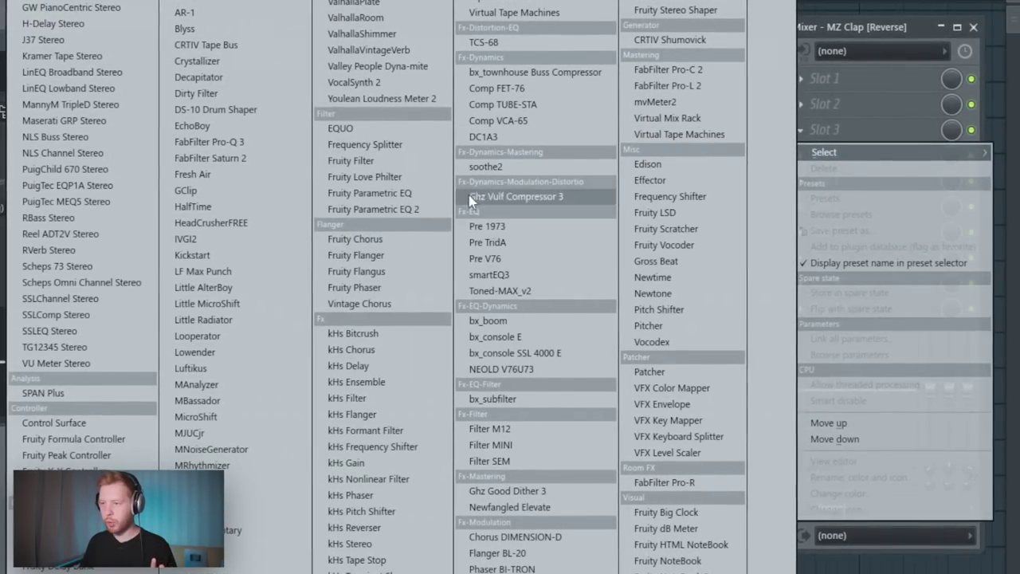
pyautogui.click(401, 50)
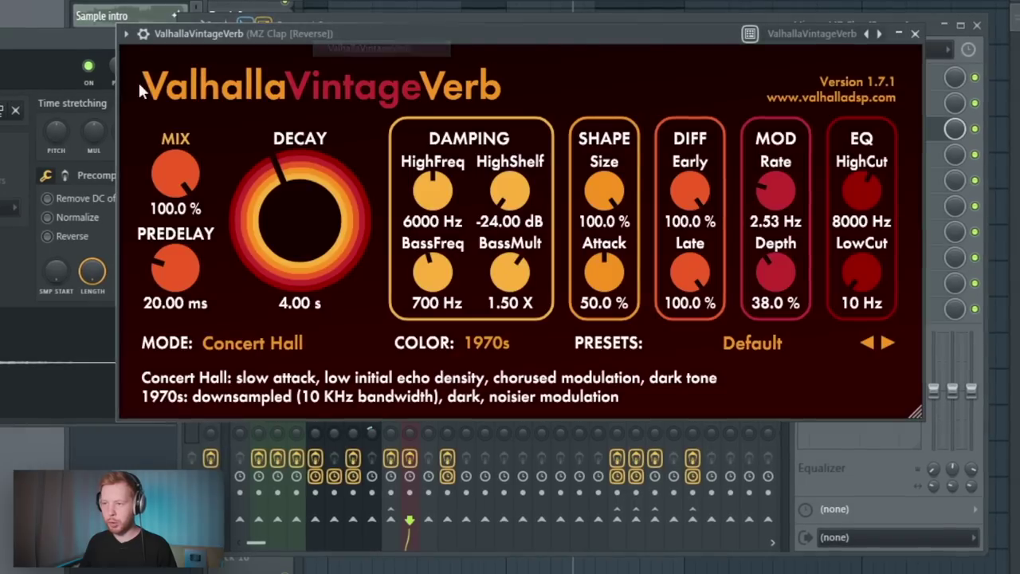
pyautogui.click(778, 344)
pyautogui.moveTo(702, 569)
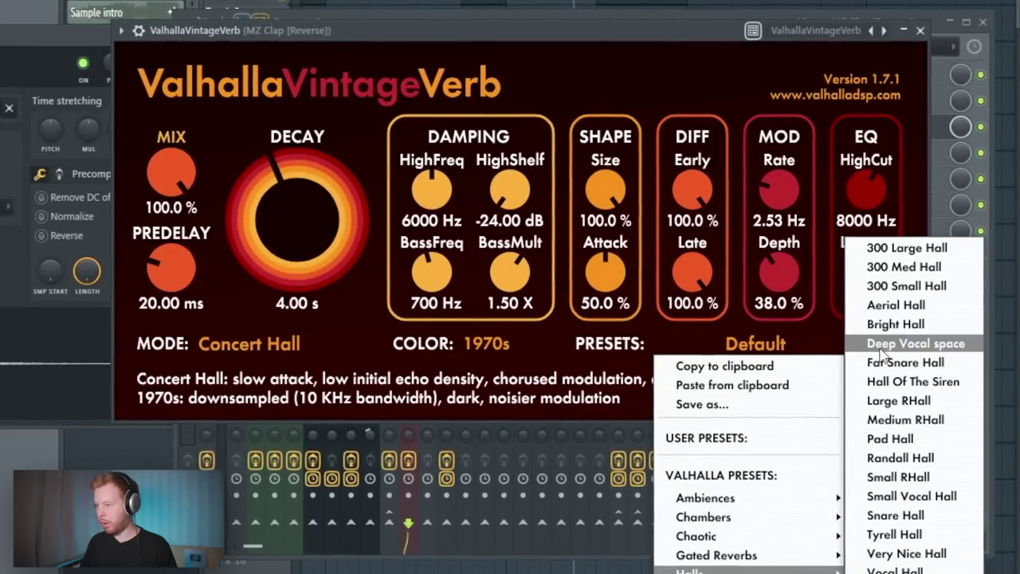
pyautogui.click(893, 324)
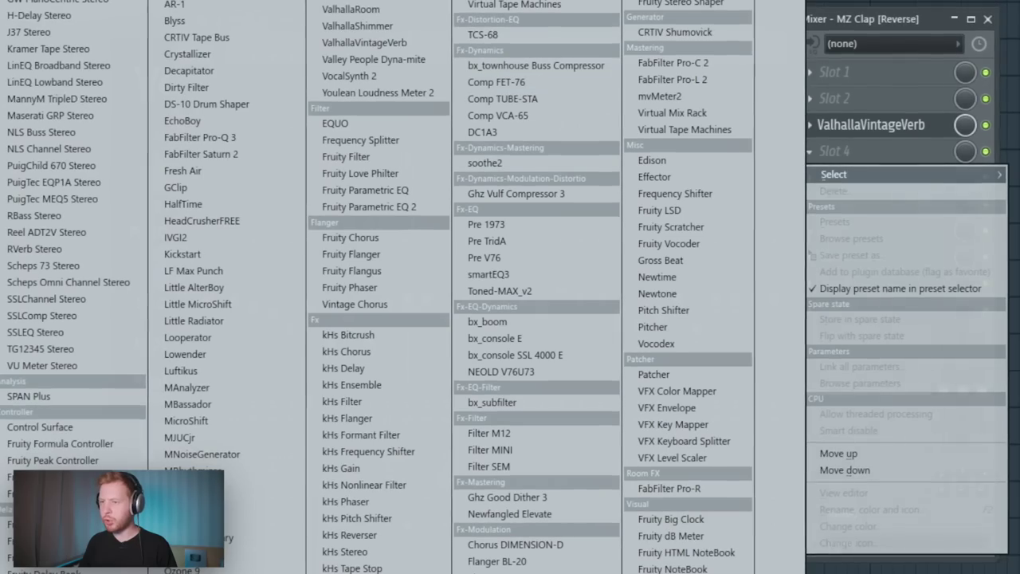
# Load ValhallaShimmer into slot 4 of the MZ Clap [Reverse] mixer track with the ConcertHall preset and set its mix to 0.12
pyautogui.click(402, 30)
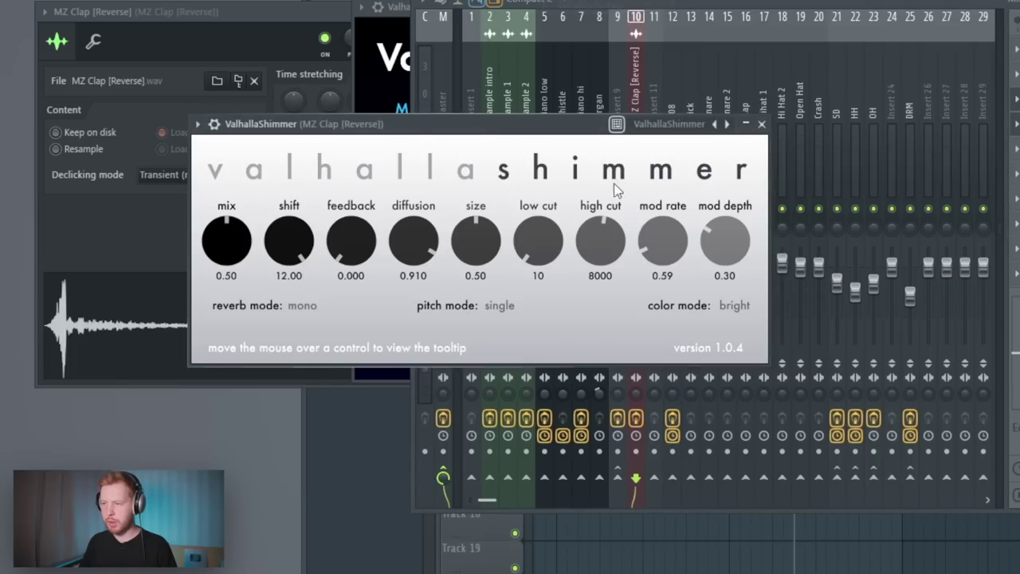
pyautogui.click(739, 132)
pyautogui.click(781, 150)
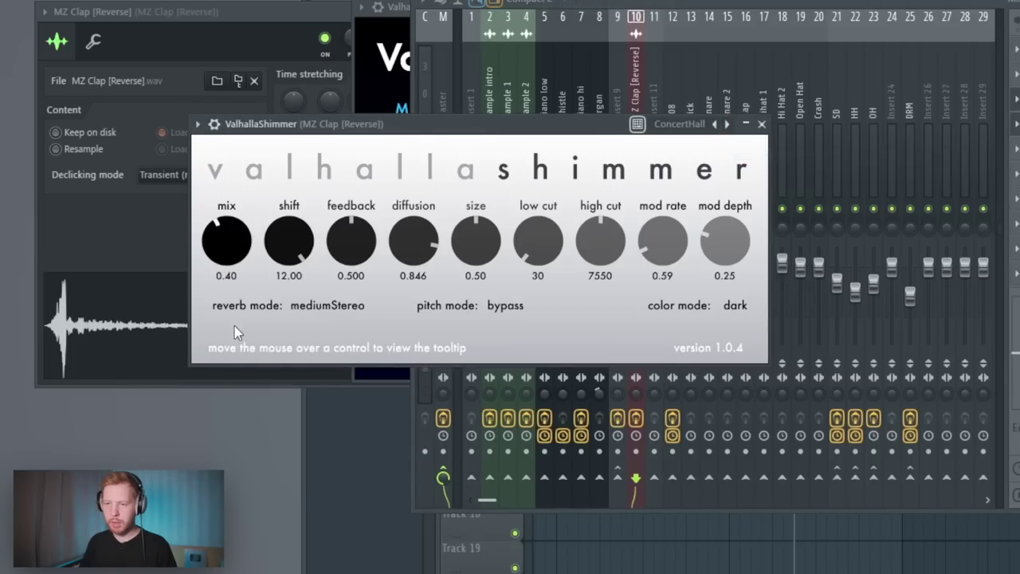
pyautogui.moveTo(234, 326); pyautogui.dragTo(228, 379)
pyautogui.click(565, 549)
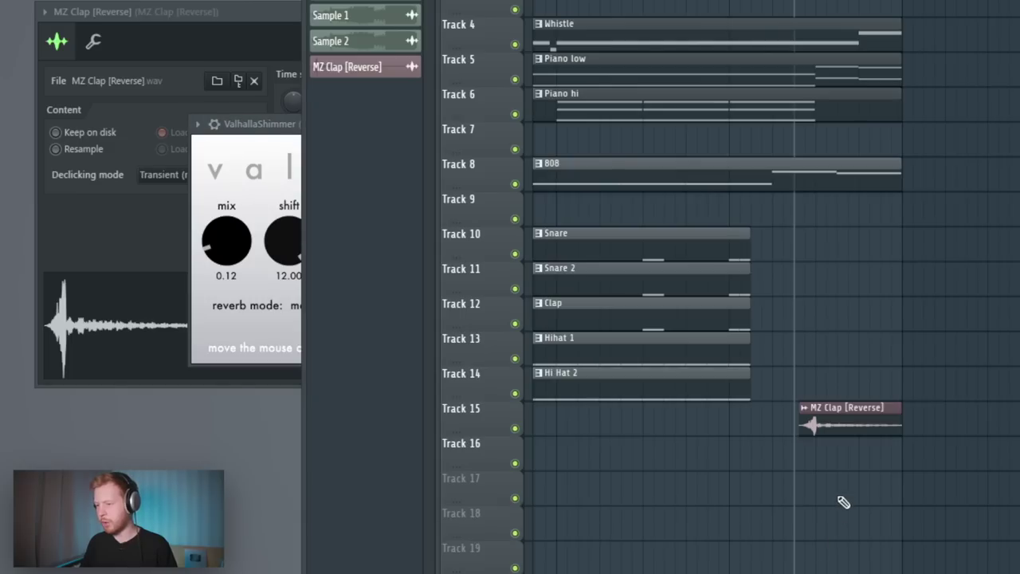
pyautogui.press('space')
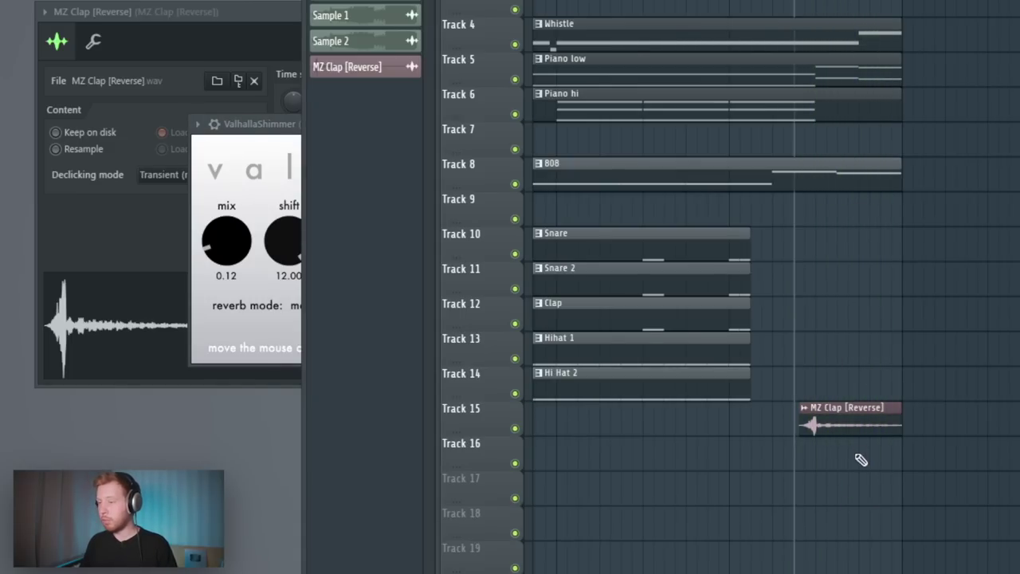
# Copy the section at bars 13 to 21 to bar 29, leaving out the Organ clips and the Track 3 samples
pyautogui.press('F9')
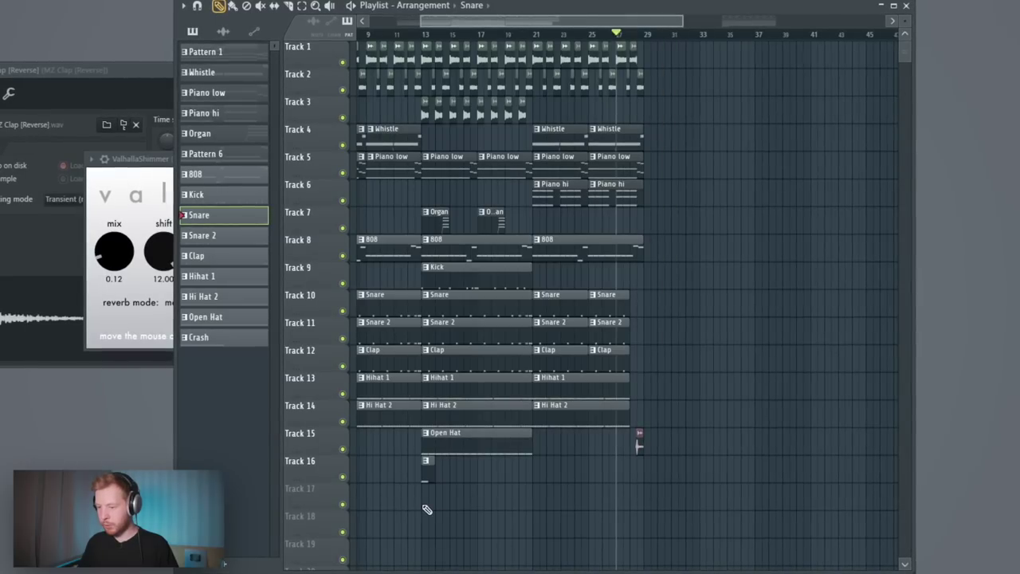
pyautogui.moveTo(424, 507); pyautogui.dragTo(533, 36)
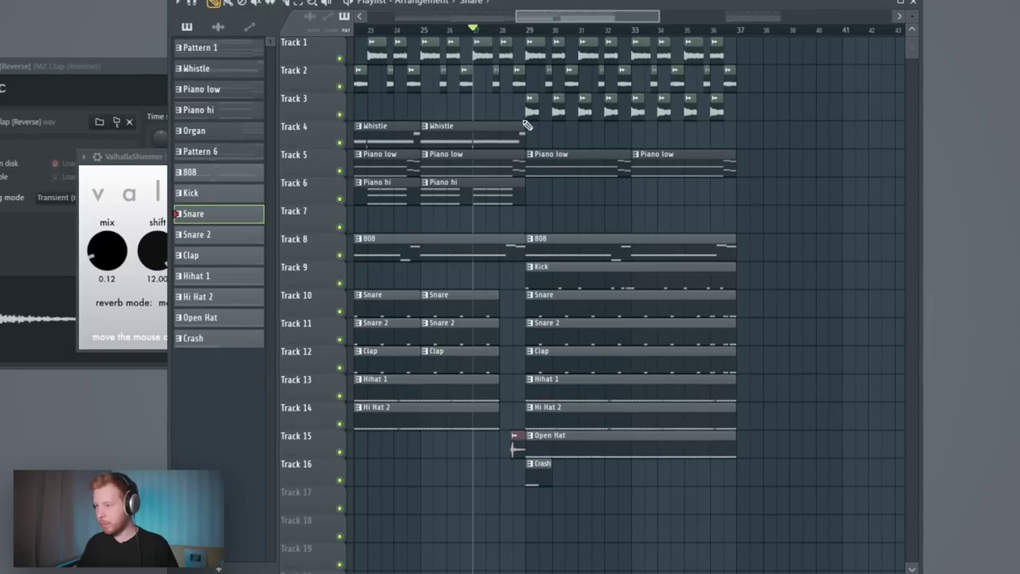
pyautogui.click(527, 31)
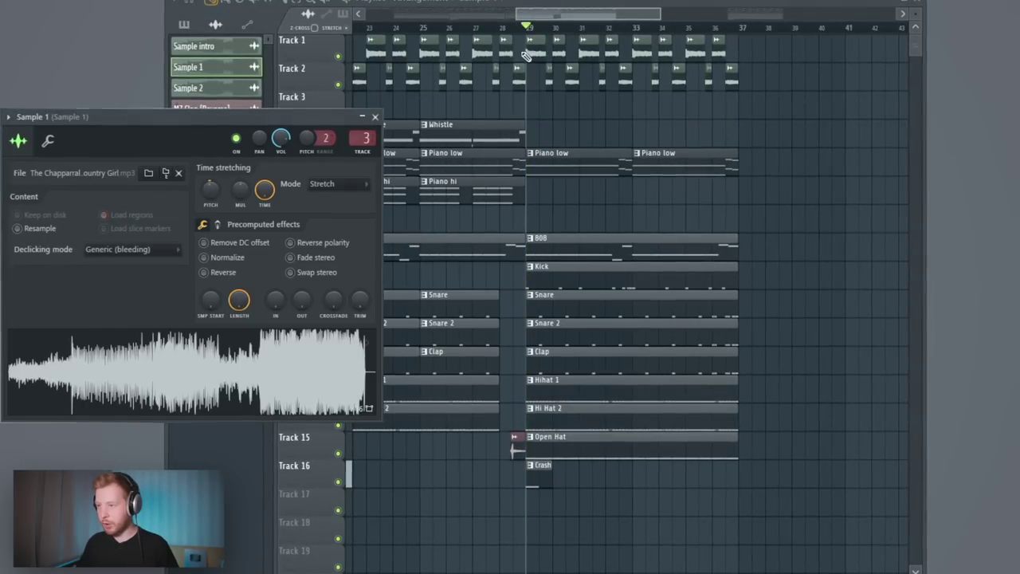
# Set the Sample 1 channel's pitch range to 12 and create an automation clip for its pitch
pyautogui.moveTo(344, 140); pyautogui.dragTo(527, 158)
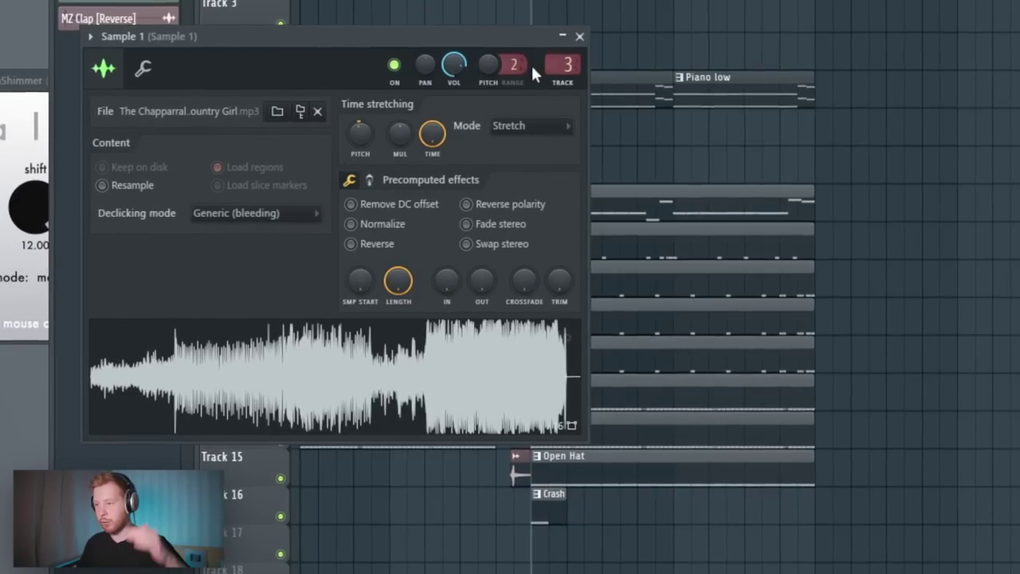
pyautogui.moveTo(514, 60); pyautogui.dragTo(514, 38)
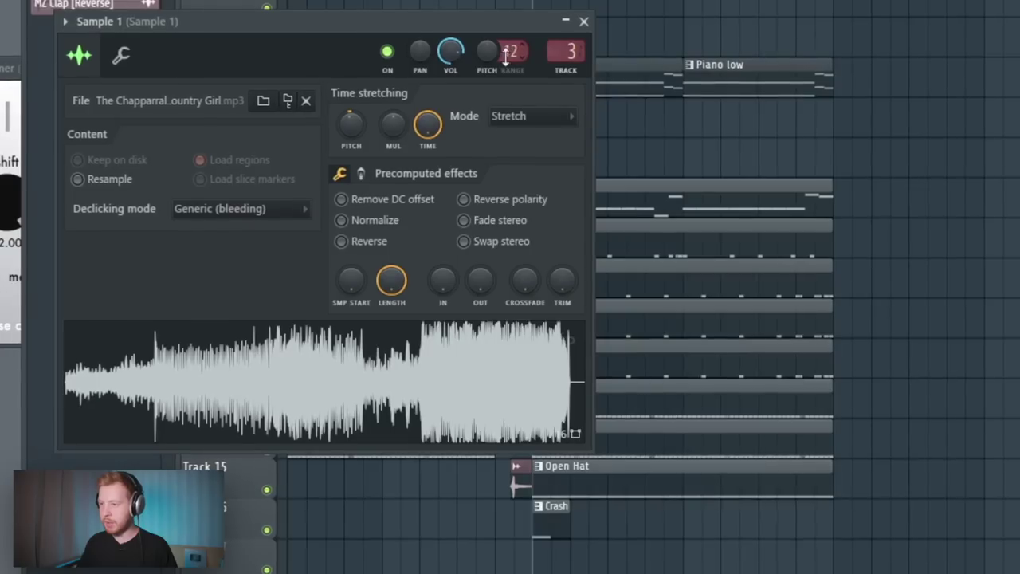
pyautogui.rightClick(484, 48)
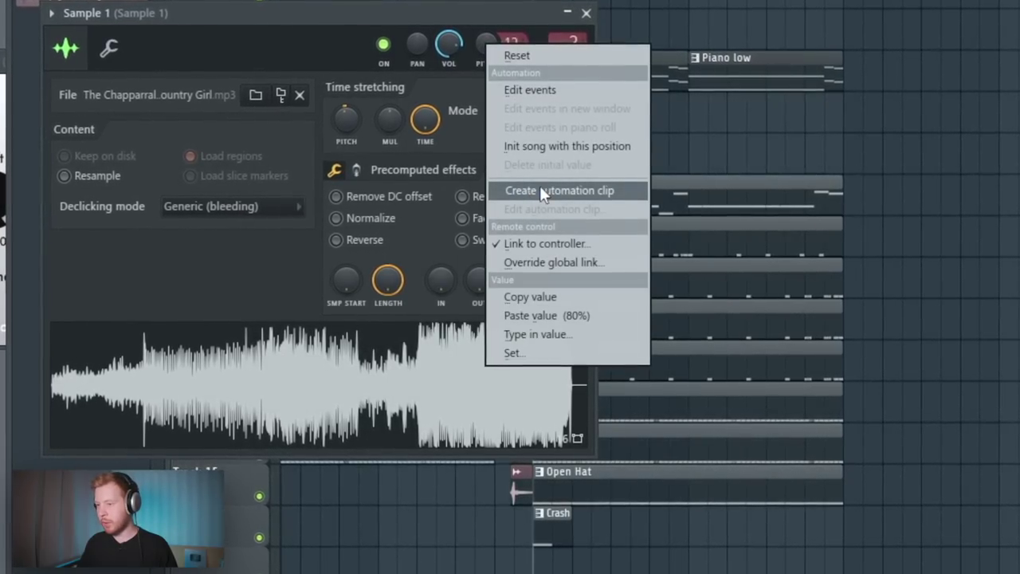
pyautogui.click(540, 190)
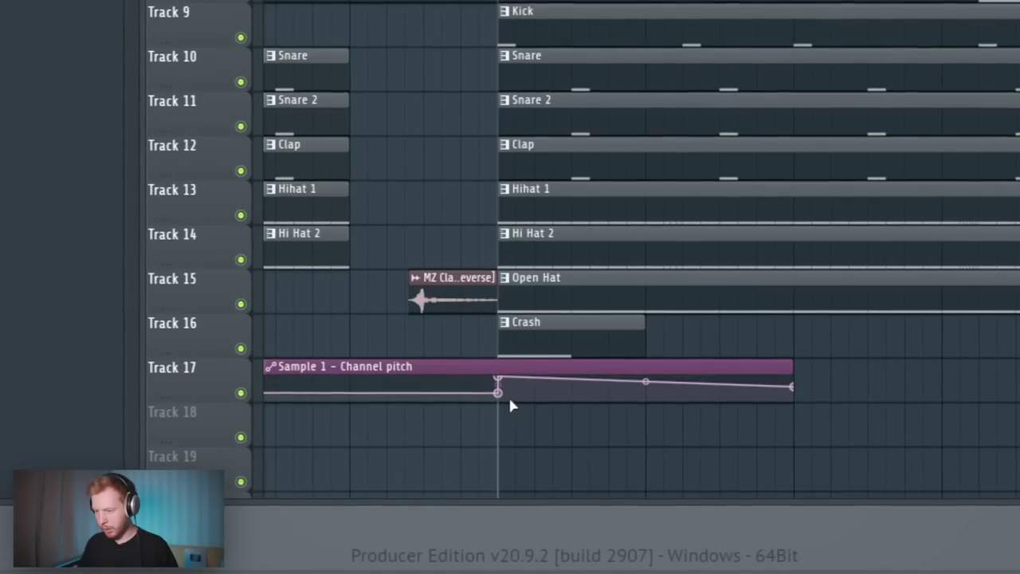
# Shape the Sample 1 pitch automation on Track 17 to step up at bar 29 and drop back at bar 37
pyautogui.rightClick(507, 397)
pyautogui.click(573, 514)
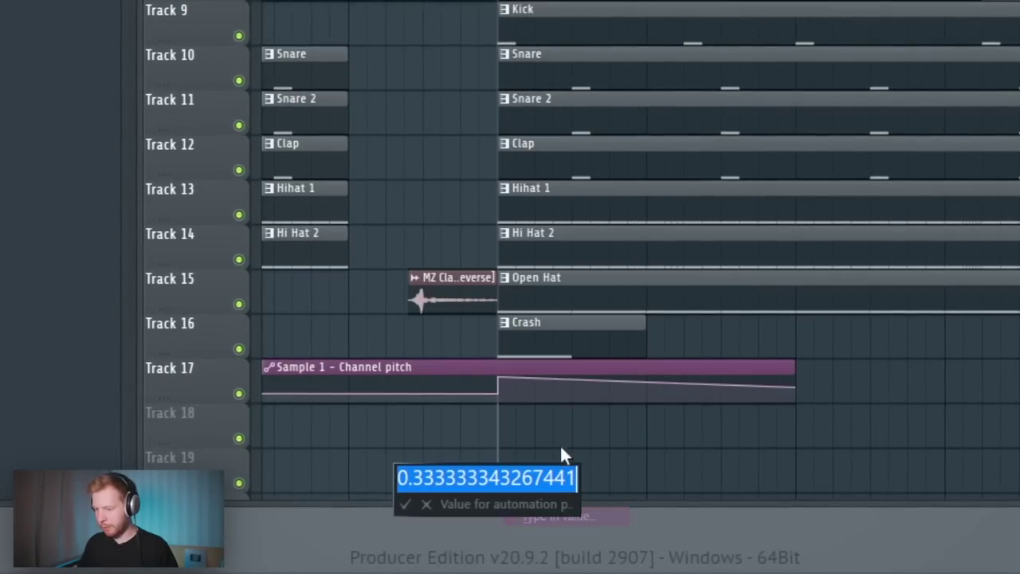
pyautogui.press('Return')
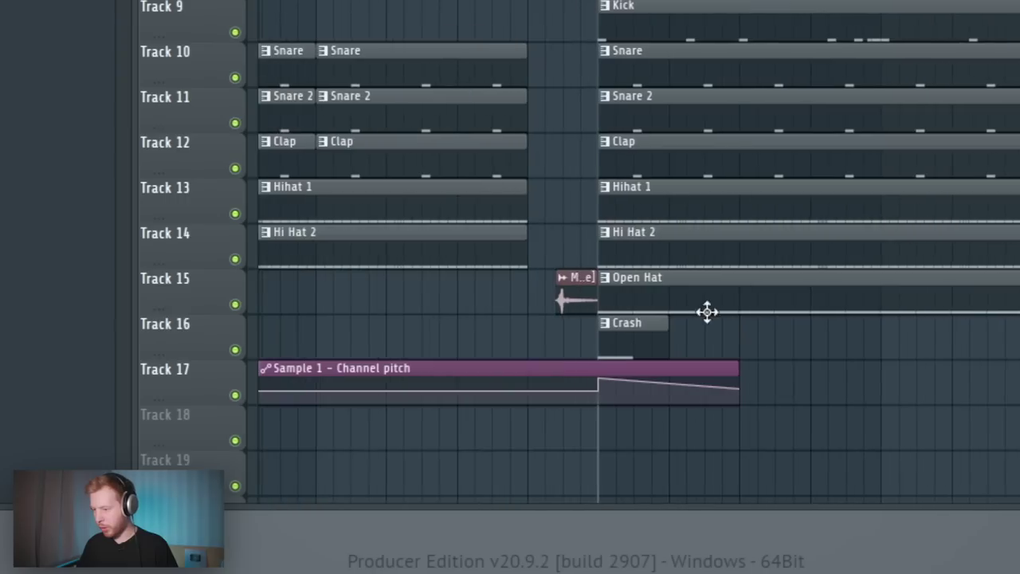
pyautogui.moveTo(741, 394); pyautogui.dragTo(1018, 394)
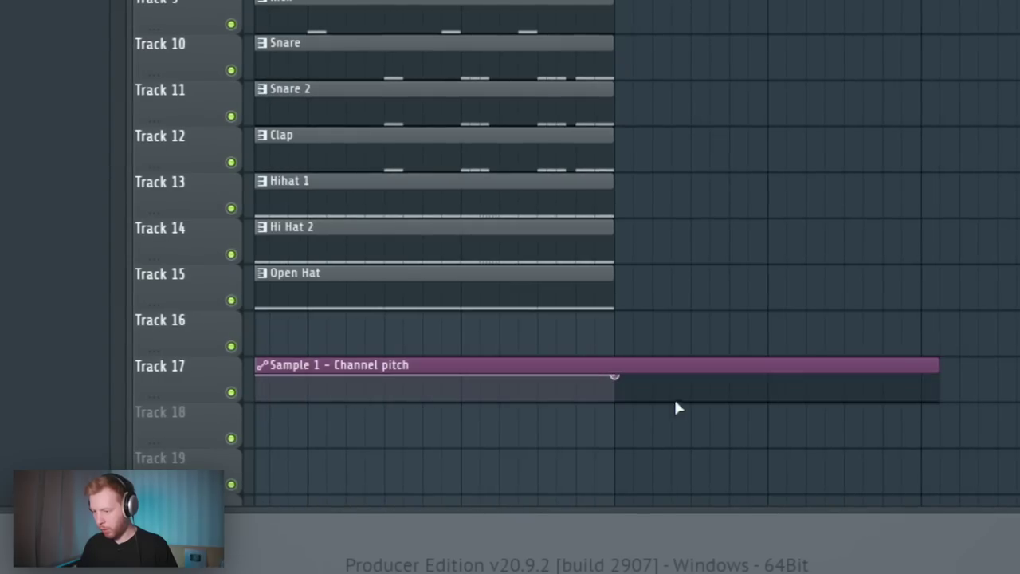
pyautogui.rightClick(617, 394)
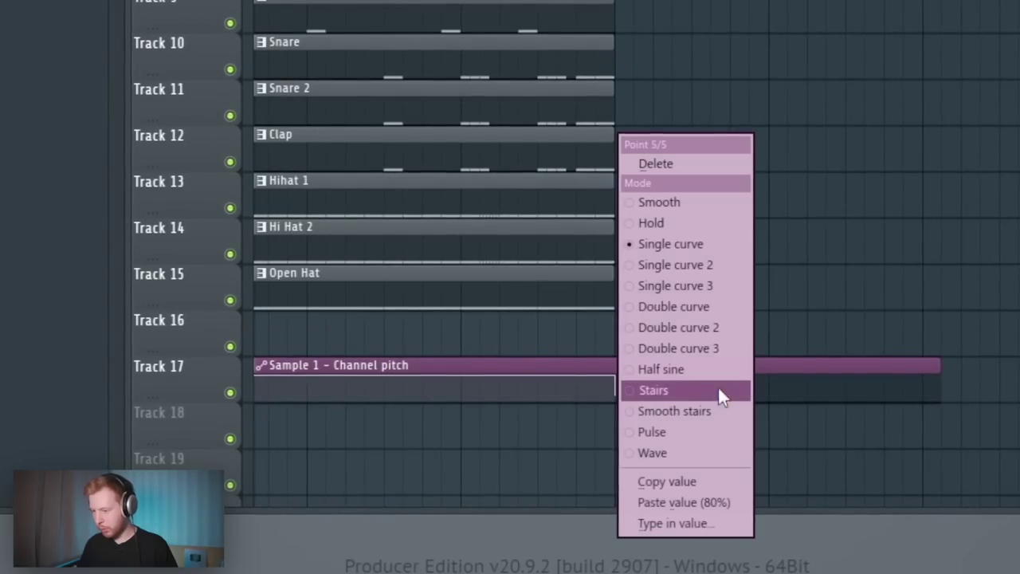
pyautogui.click(707, 522)
pyautogui.press('Return')
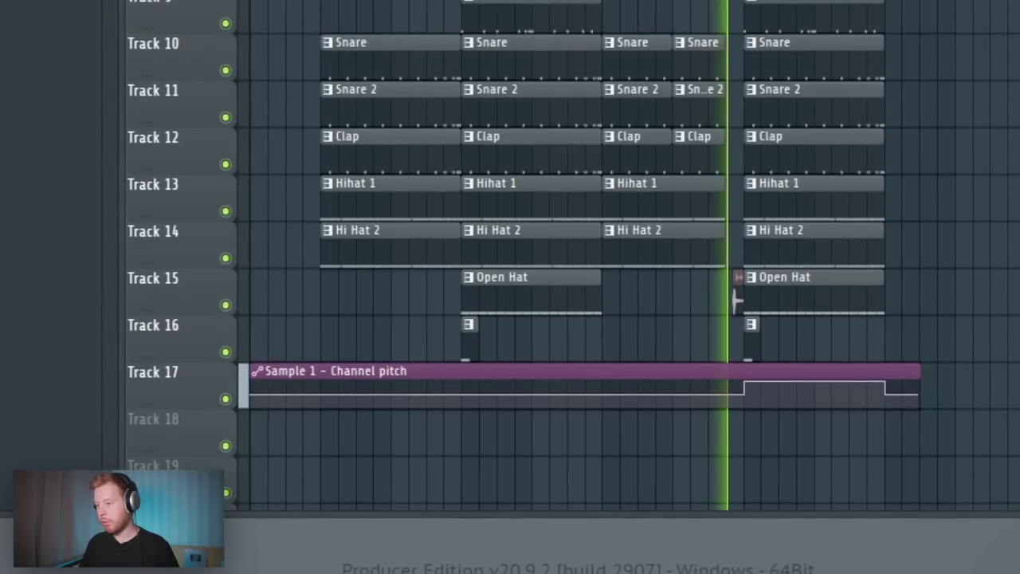
# Copy the section at bars 5 to 13 to bar 37 and shorten its 808 and drum clips to end before bar 45
pyautogui.scroll(4, 631, 164)
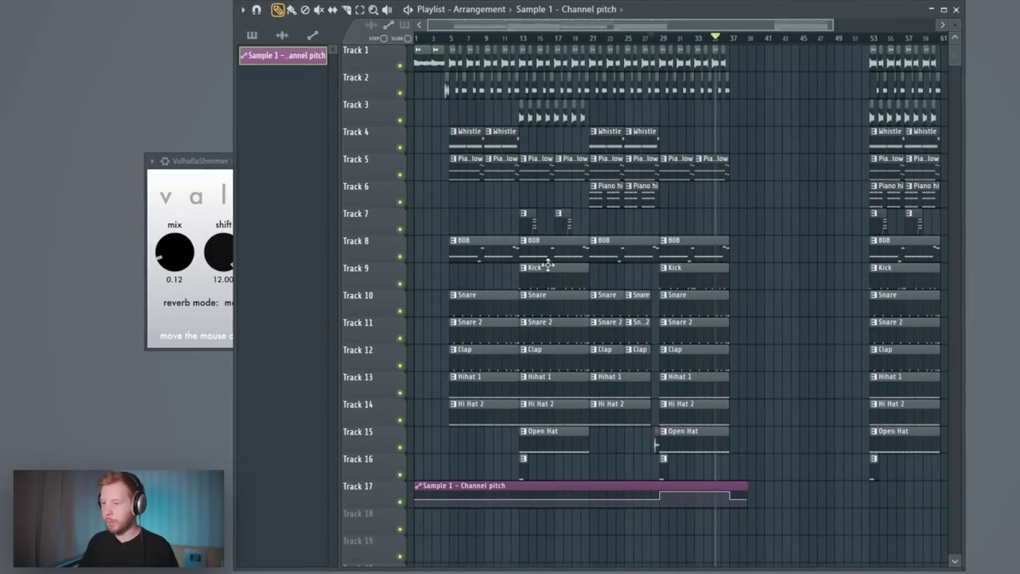
pyautogui.scroll(1, 472, 464)
pyautogui.moveTo(447, 482); pyautogui.dragTo(527, 65)
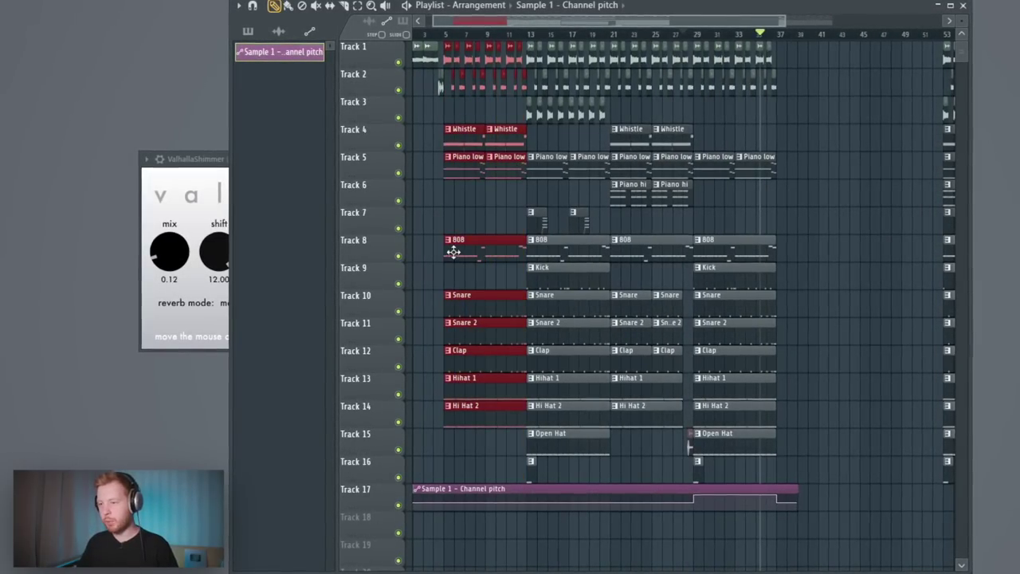
pyautogui.moveTo(453, 252); pyautogui.dragTo(820, 249)
pyautogui.scroll(2, 808, 248)
pyautogui.click(792, 221)
pyautogui.press('space')
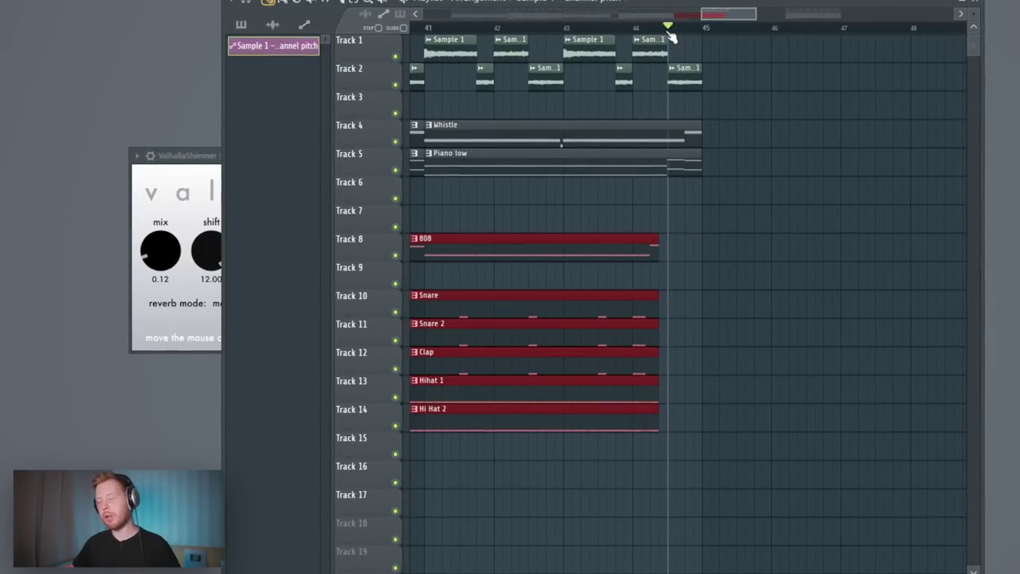
# Audition the full Sample 1 clip on Track 3 and place a Sample 1 piece on Track 15 just before bar 45
pyautogui.scroll(-5, 601, 150)
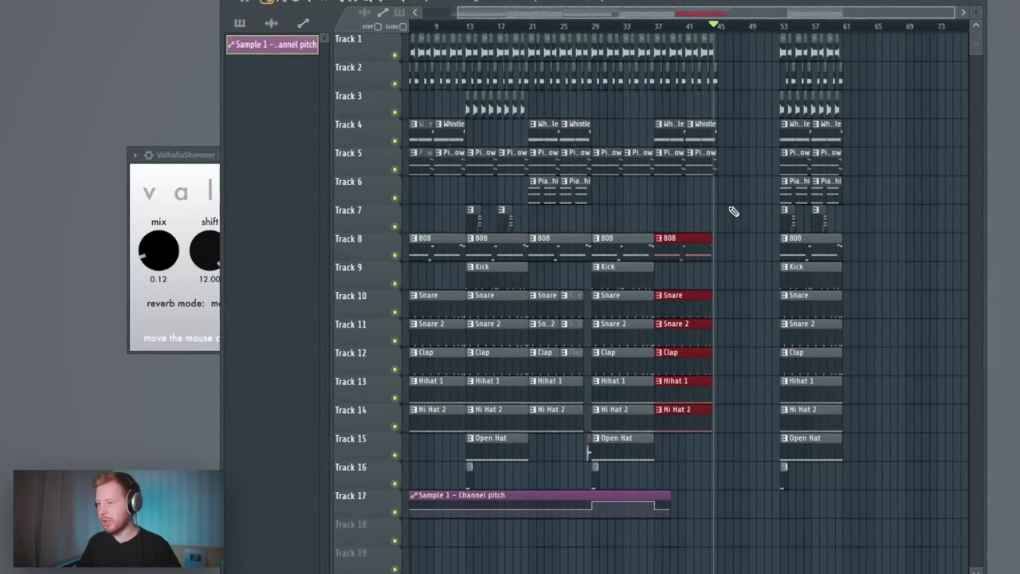
pyautogui.scroll(5, 731, 203)
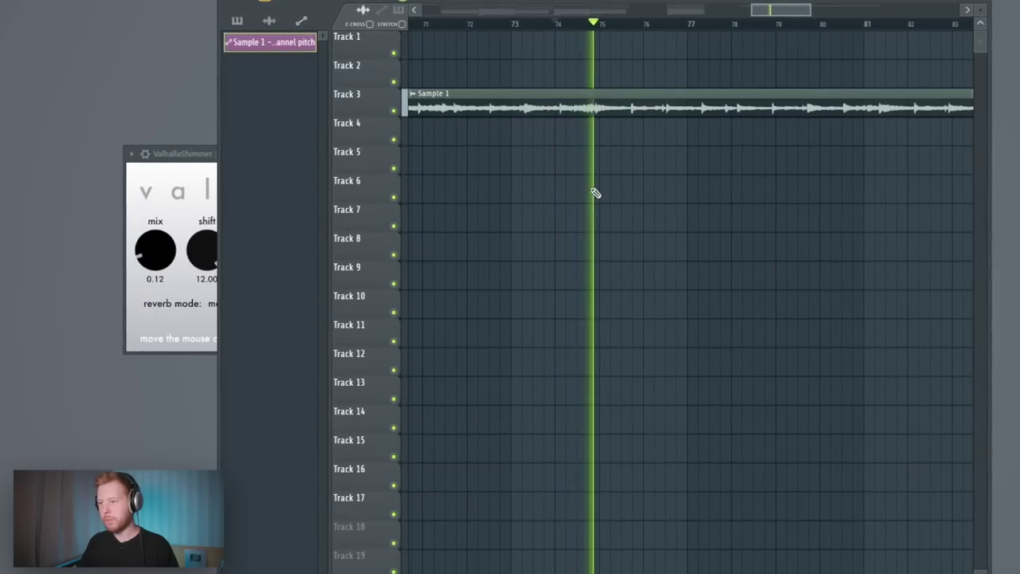
pyautogui.press('space')
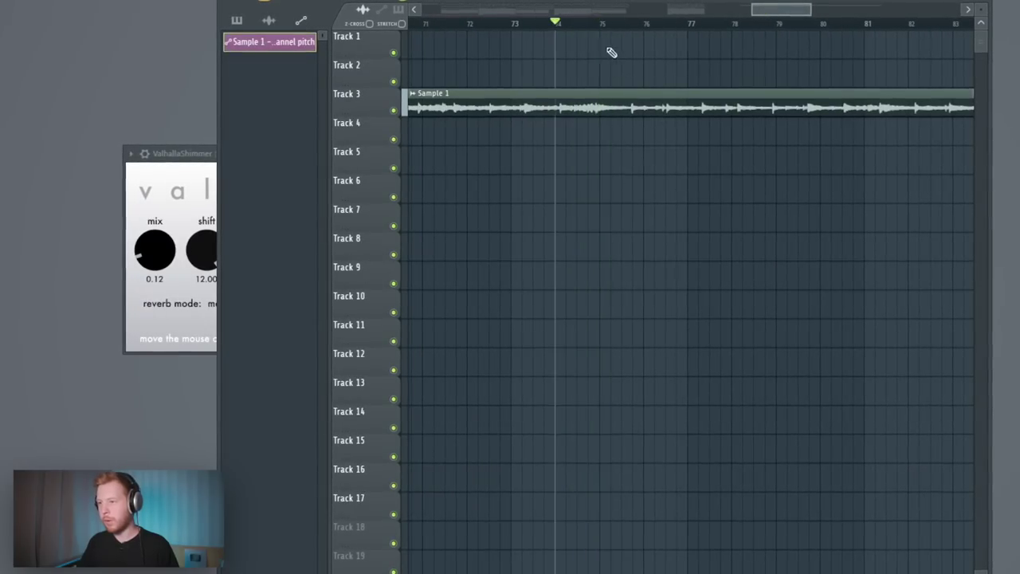
pyautogui.scroll(4, 555, 64)
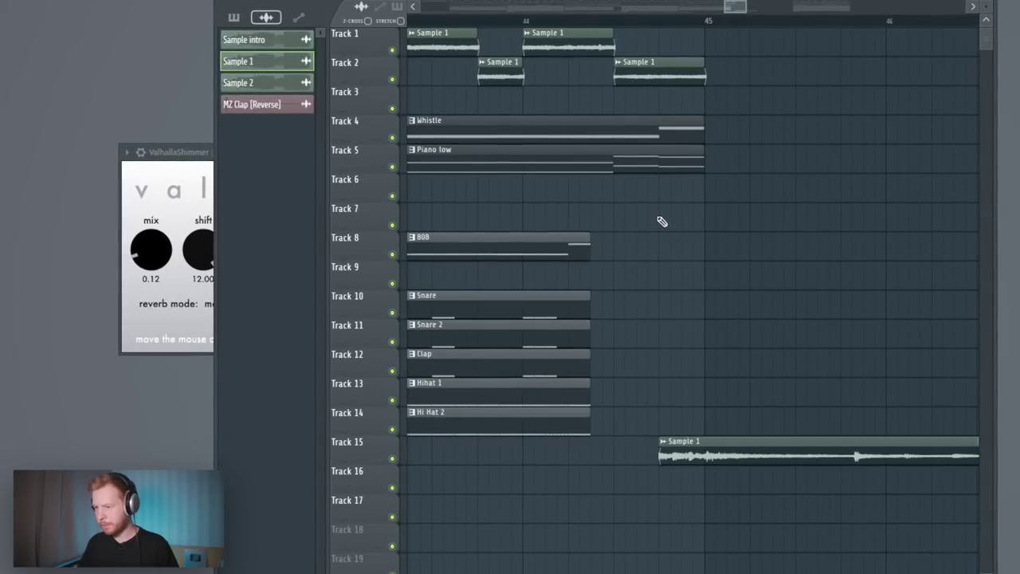
pyautogui.scroll(-2, 662, 222)
# Extend the drum clips on Tracks 10 to 14 to the start of the Track 15 Sample 1 clip and audition the transition
pyautogui.keyDown('ctrl'); pyautogui.scroll(-5, 772, 282); pyautogui.keyUp('ctrl')
pyautogui.press('space')
pyautogui.hscroll(2, 725, 246)
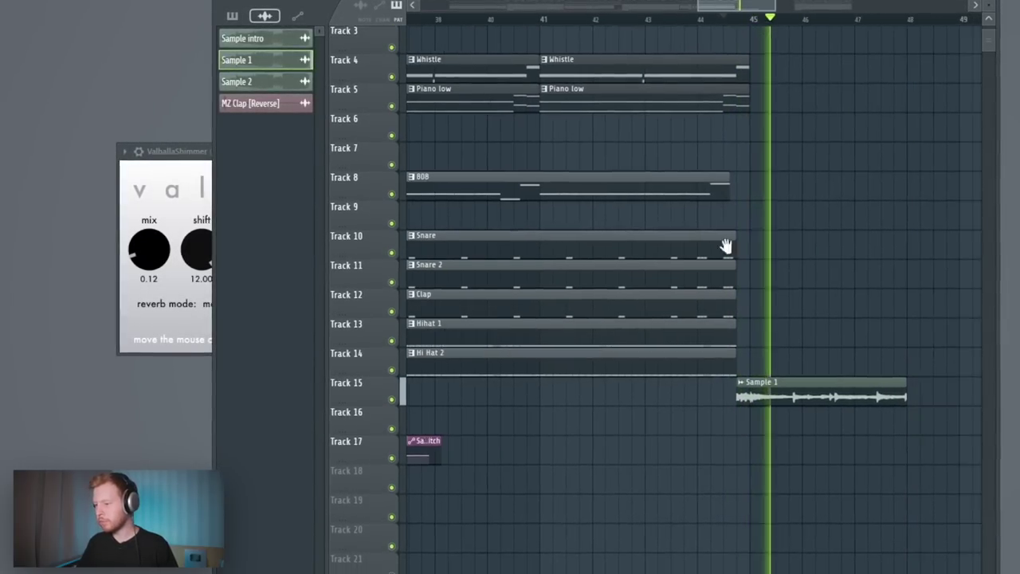
pyautogui.hscroll(3, 547, 236)
pyautogui.scroll(2, 606, 212)
pyautogui.keyDown('ctrl'); pyautogui.scroll(4, 637, 175); pyautogui.keyUp('ctrl')
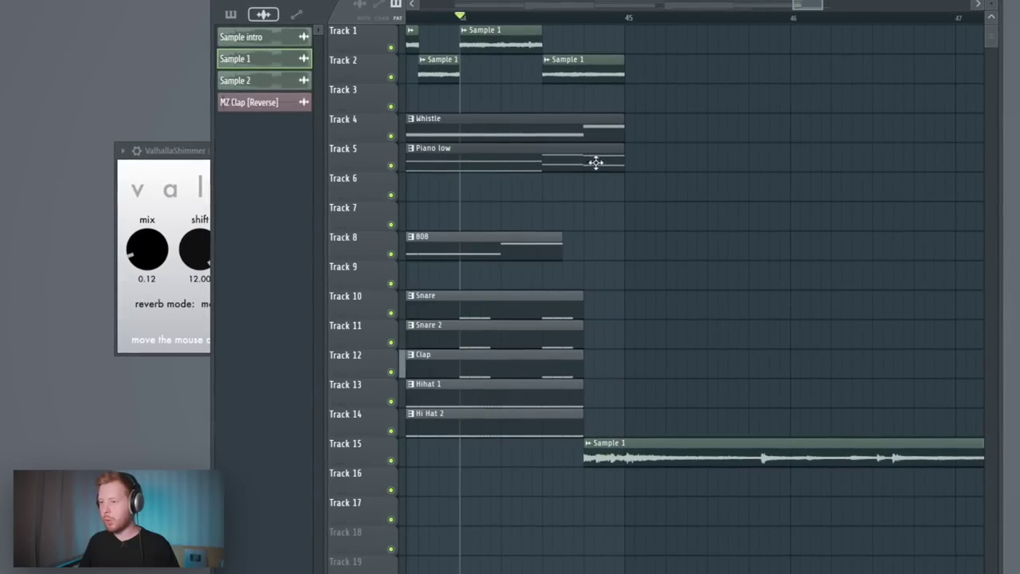
pyautogui.hscroll(-1, 650, 80)
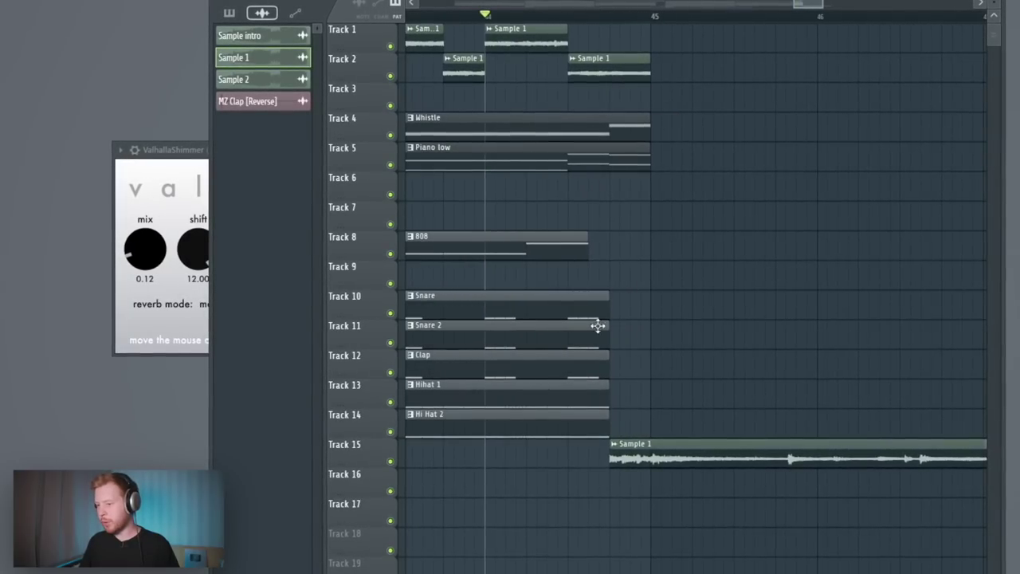
pyautogui.keyDown('ctrl'); pyautogui.scroll(-2, 598, 325); pyautogui.keyUp('ctrl')
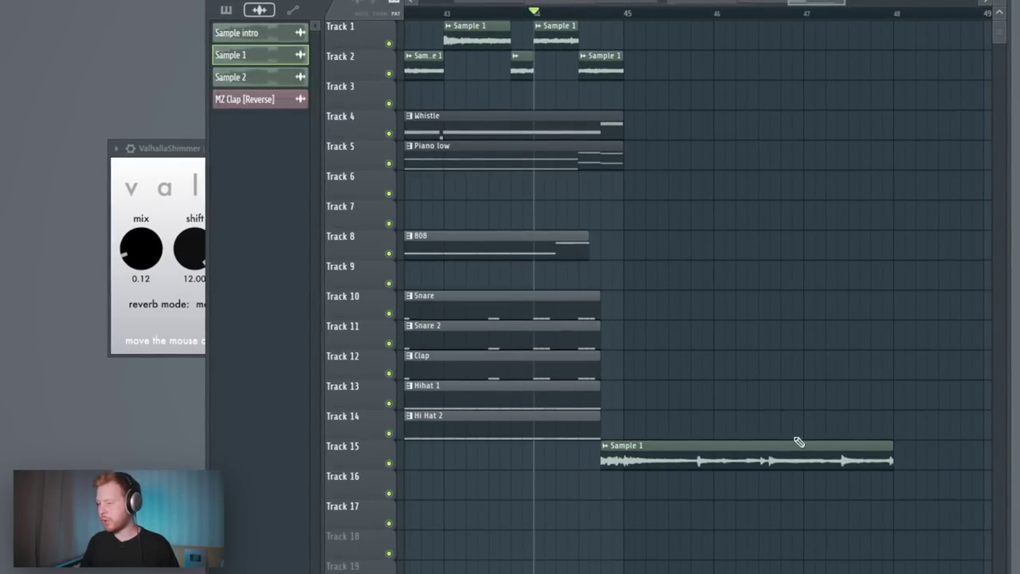
pyautogui.keyDown('ctrl'); pyautogui.scroll(-4, 491, 358); pyautogui.keyUp('ctrl')
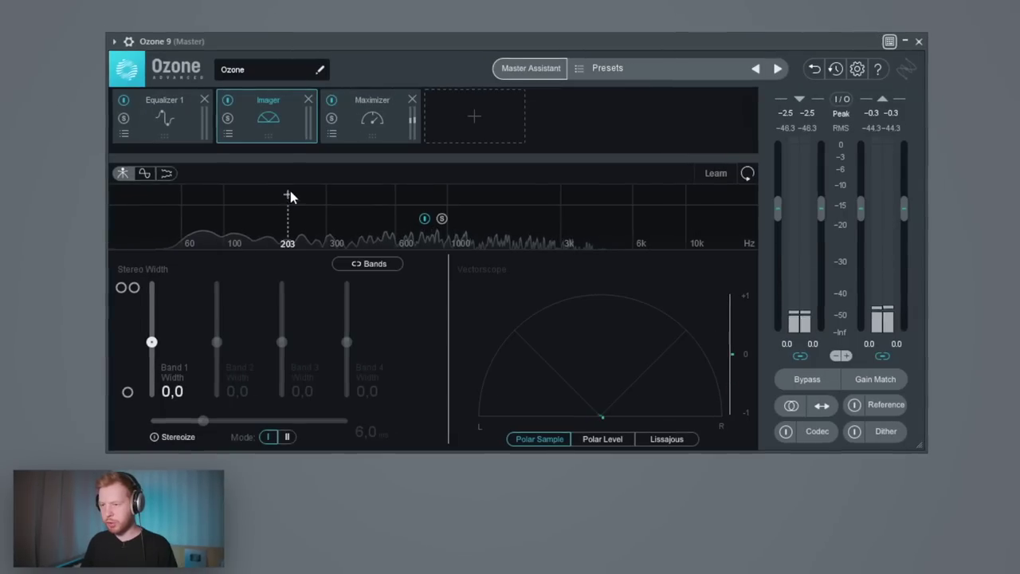
# Split the Ozone 9 Imager on the master into four bands with crossovers at about 150 Hz, 1 kHz and just under 10 kHz
pyautogui.click(264, 195)
pyautogui.click(428, 195)
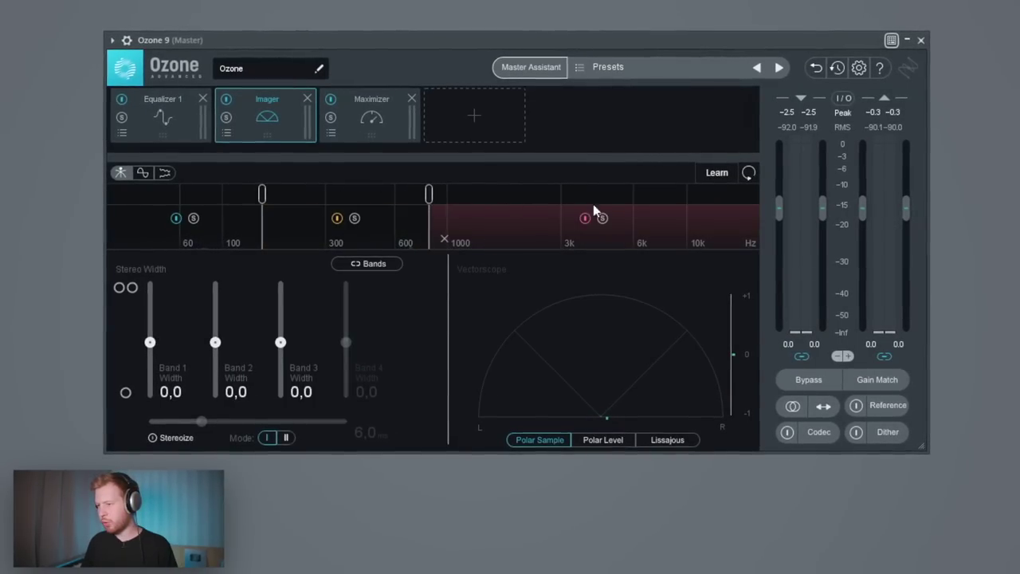
pyautogui.click(681, 196)
pyautogui.moveTo(430, 194); pyautogui.dragTo(445, 194)
# Set the Imager's stereo width to 16.5 for Band 2 and 19.0 for Band 3 while the beat plays
pyautogui.press('space')
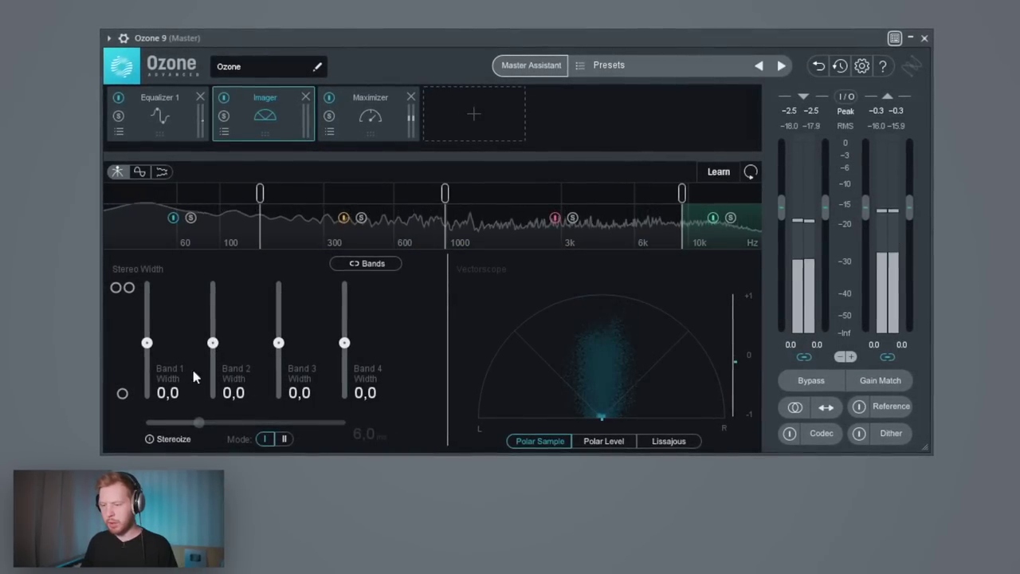
pyautogui.moveTo(211, 342); pyautogui.dragTo(212, 338)
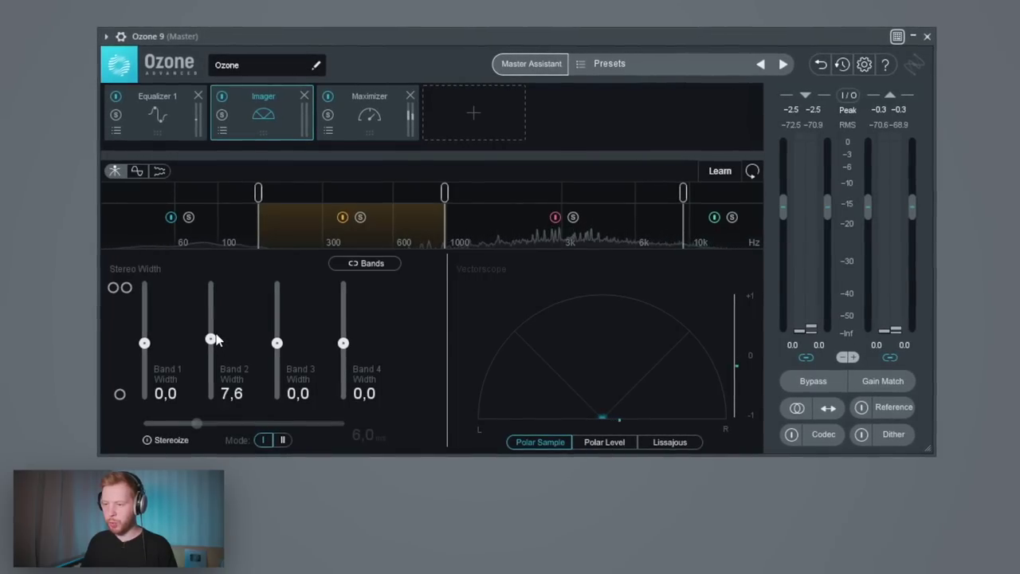
pyautogui.moveTo(278, 346); pyautogui.dragTo(278, 335)
pyautogui.moveTo(210, 338); pyautogui.dragTo(211, 336)
pyautogui.moveTo(276, 335); pyautogui.dragTo(274, 332)
pyautogui.moveTo(209, 336); pyautogui.dragTo(206, 336)
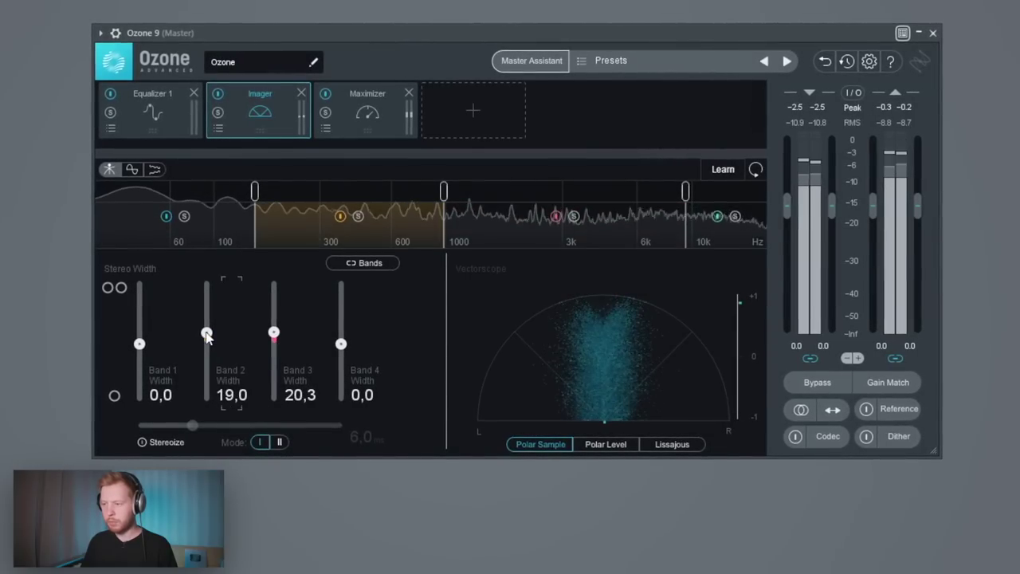
pyautogui.moveTo(273, 332); pyautogui.dragTo(273, 333)
pyautogui.moveTo(205, 332); pyautogui.dragTo(205, 337)
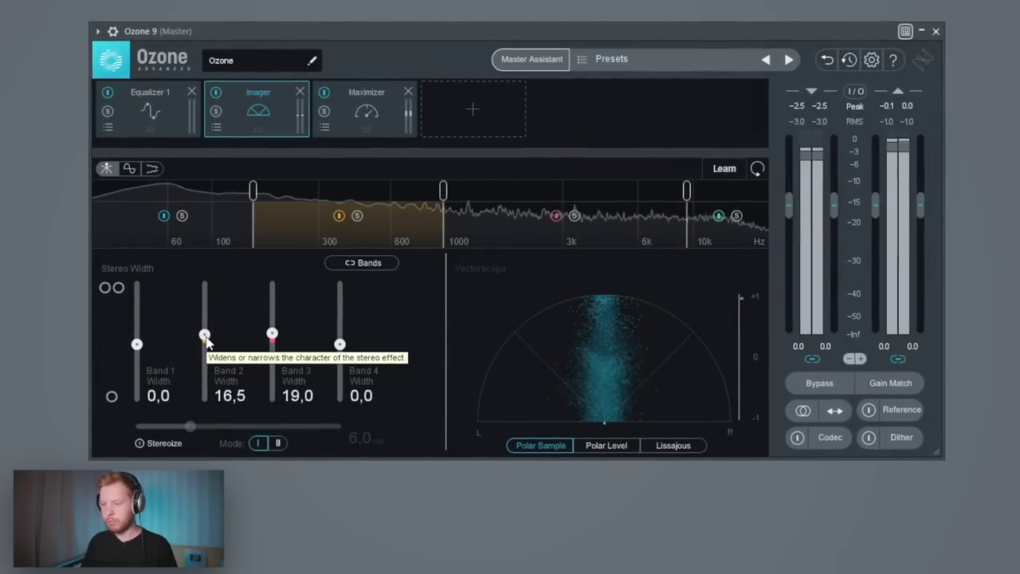
# Disable the Maximizer on the master and insert a Vintage Limiter directly before it, after the Imager
pyautogui.click(379, 116)
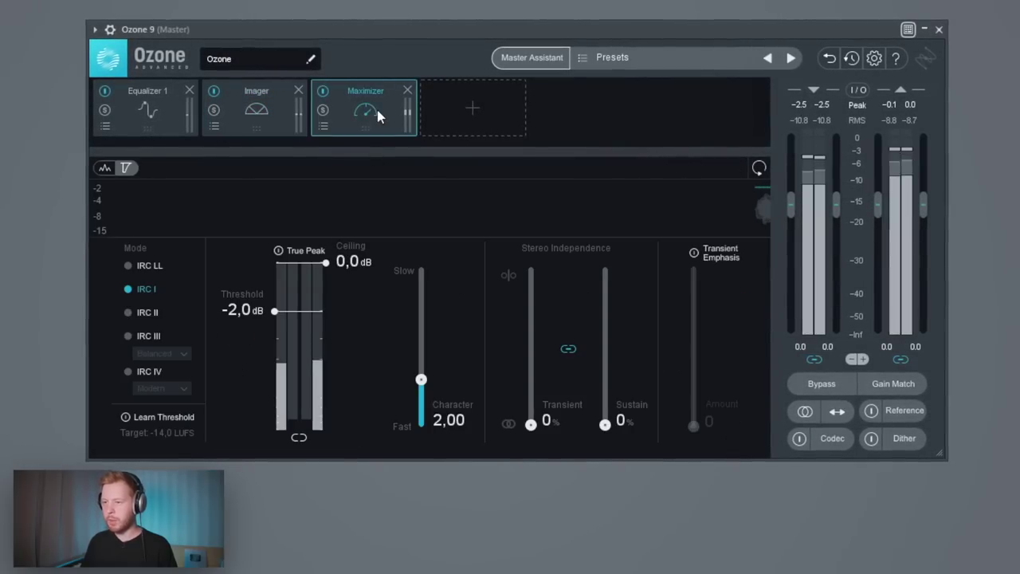
pyautogui.click(466, 100)
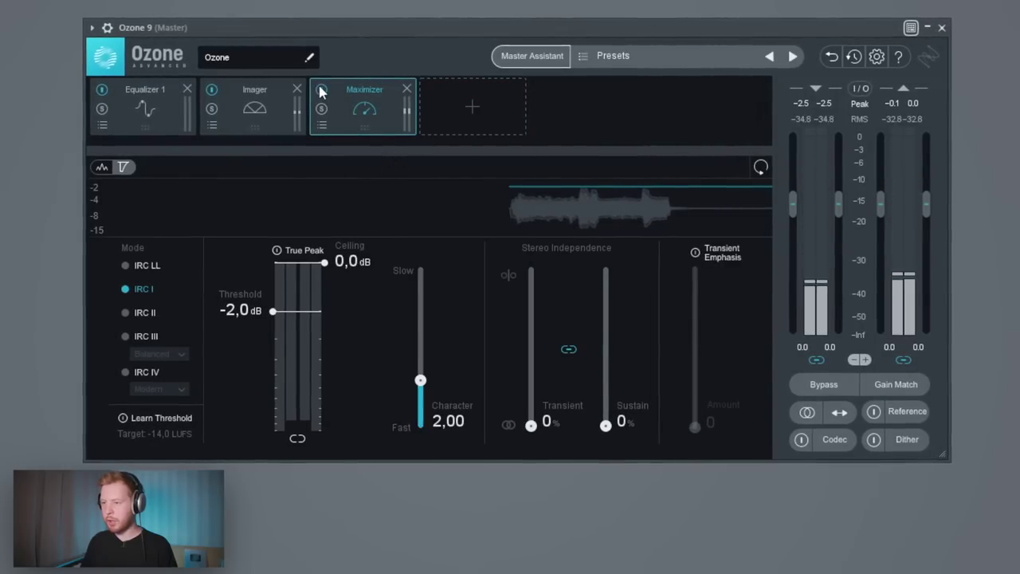
pyautogui.click(422, 103)
pyautogui.click(478, 405)
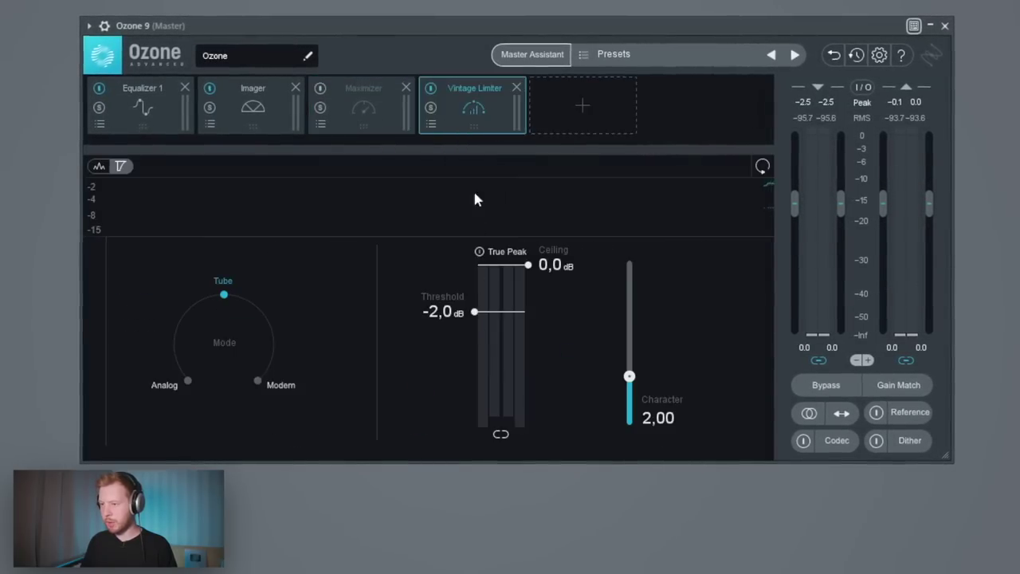
pyautogui.moveTo(470, 112); pyautogui.dragTo(370, 135)
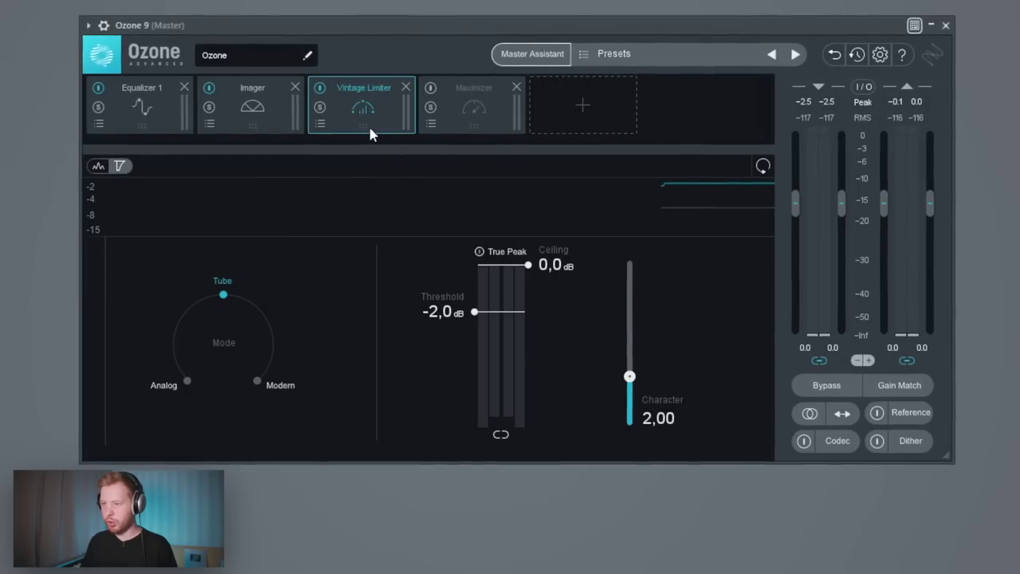
# Load a Vintage Limiter preset with Analog mode, -5.0 dB threshold and 5.00 character, and lower its ceiling slightly
pyautogui.click(318, 124)
pyautogui.doubleClick(319, 241)
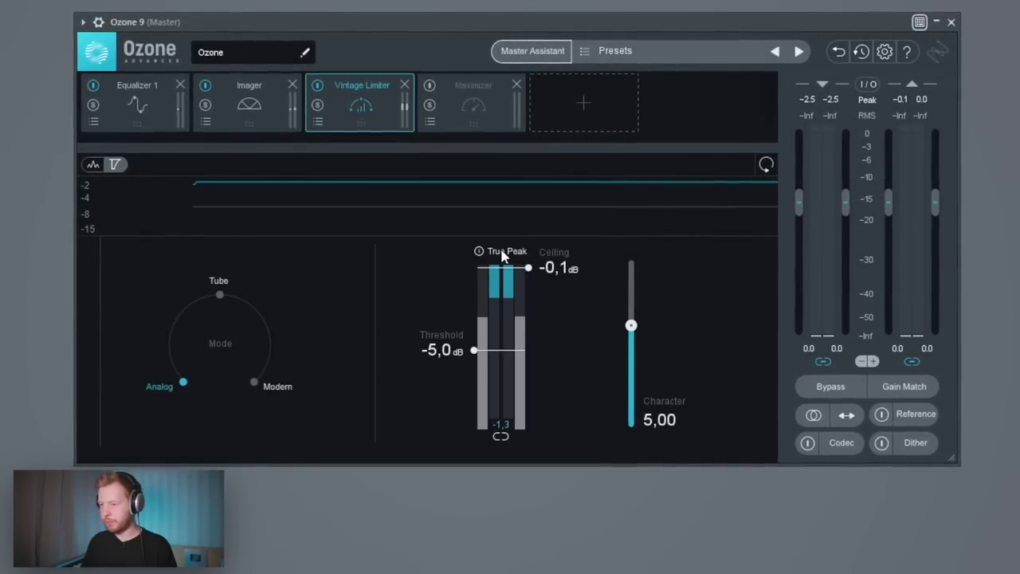
pyautogui.moveTo(529, 269); pyautogui.dragTo(527, 282)
# Re-enable the Maximizer with IRC IV Modern mode, -0.5 dB ceiling, -0.8 dB threshold and 52% transient and sustain stereo independence
pyautogui.click(473, 83)
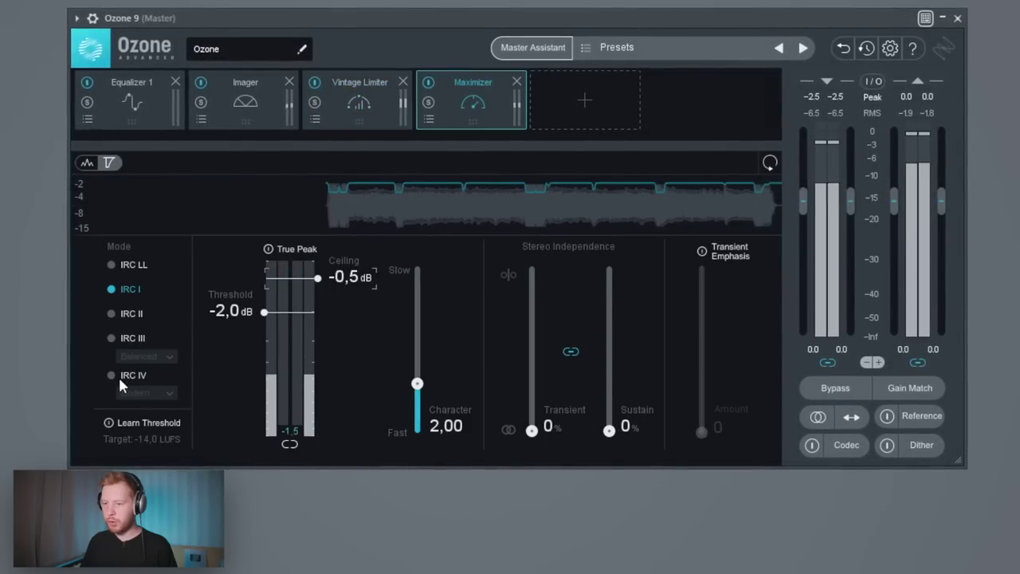
pyautogui.moveTo(263, 315); pyautogui.dragTo(265, 283)
pyautogui.moveTo(532, 431); pyautogui.dragTo(531, 349)
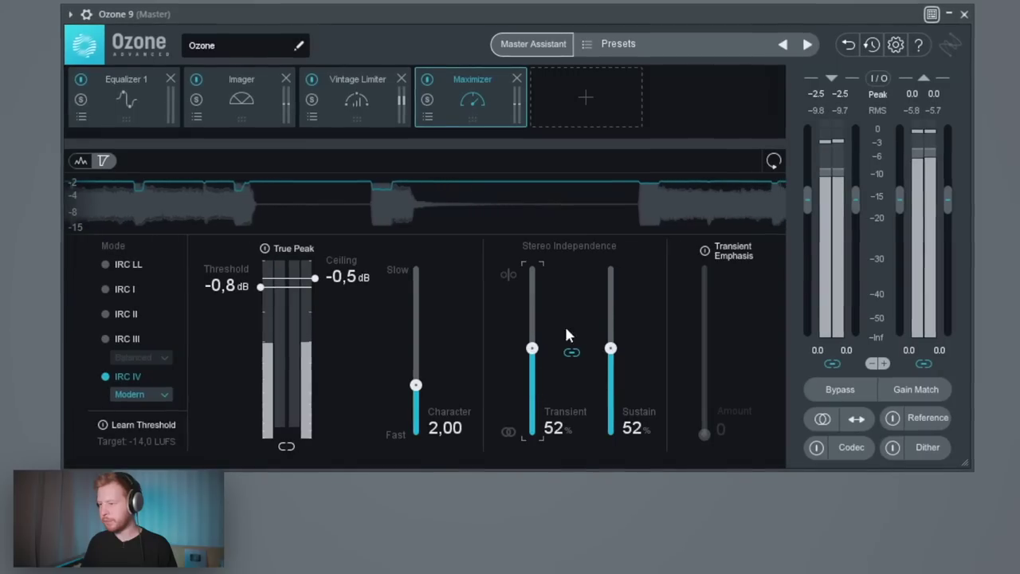
# Enable the Maximizer's Transient Emphasis with an amount of 108 and set the threshold to -1.2 dB
pyautogui.click(719, 249)
pyautogui.moveTo(705, 435); pyautogui.dragTo(707, 348)
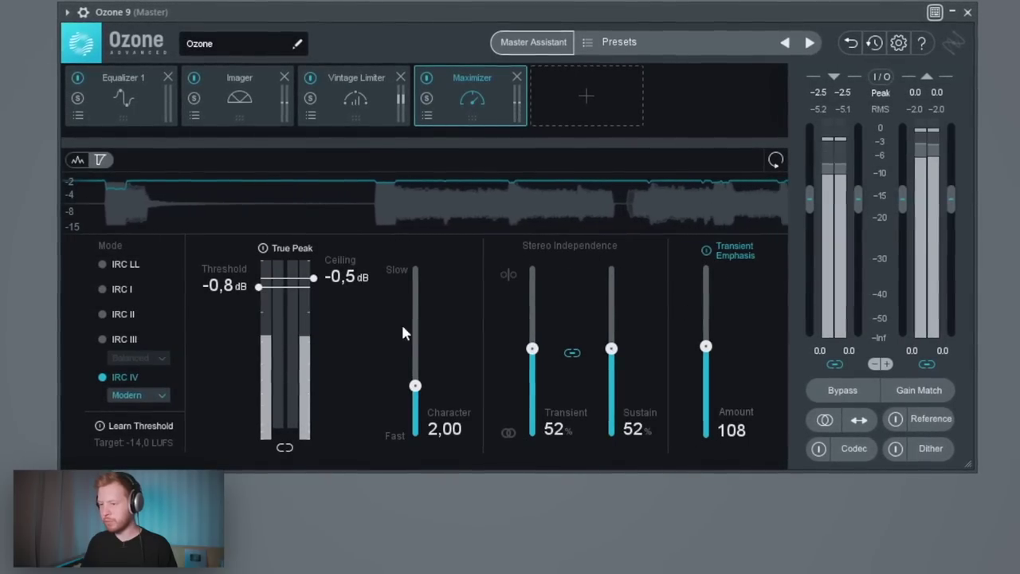
pyautogui.moveTo(258, 287); pyautogui.dragTo(261, 301)
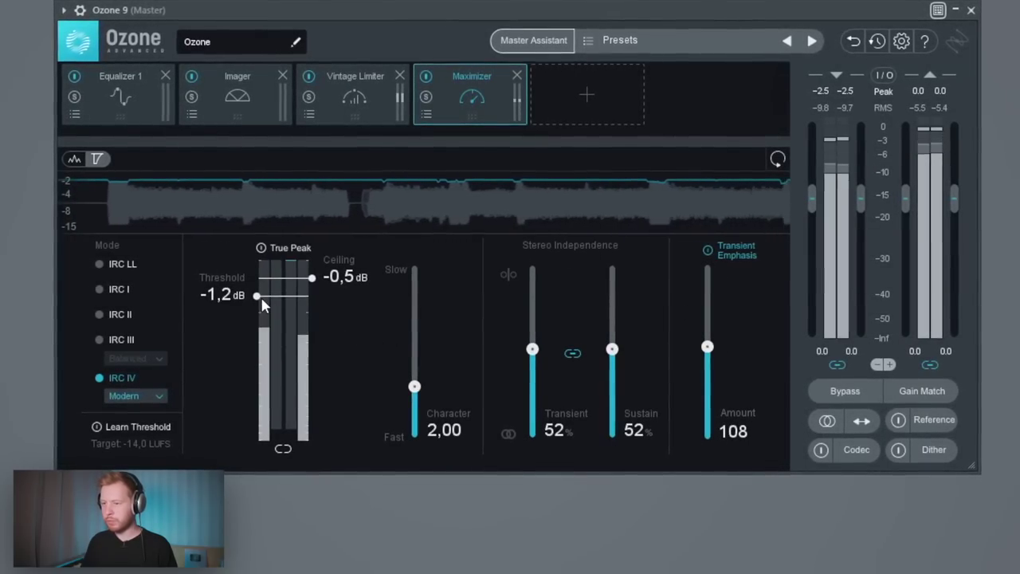